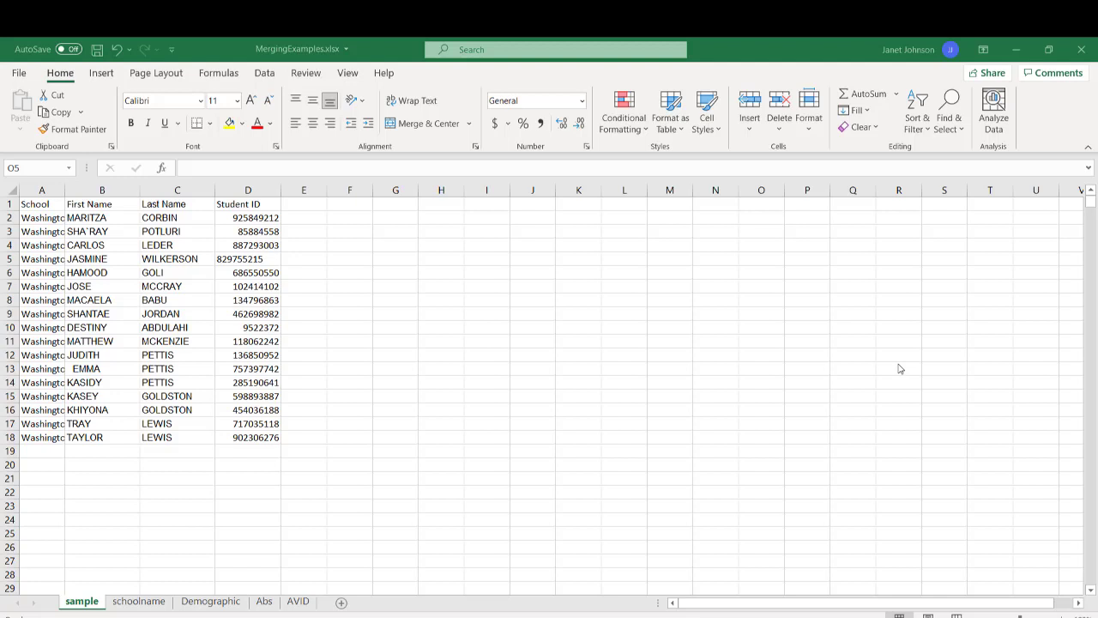
pyautogui.click(529, 409)
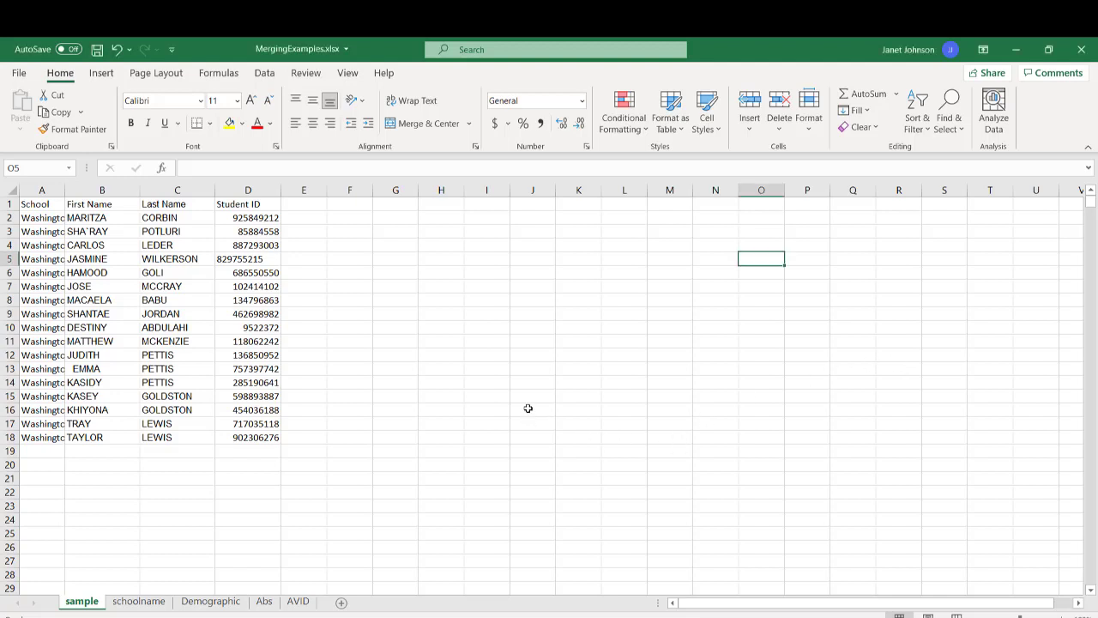
pyautogui.click(586, 489)
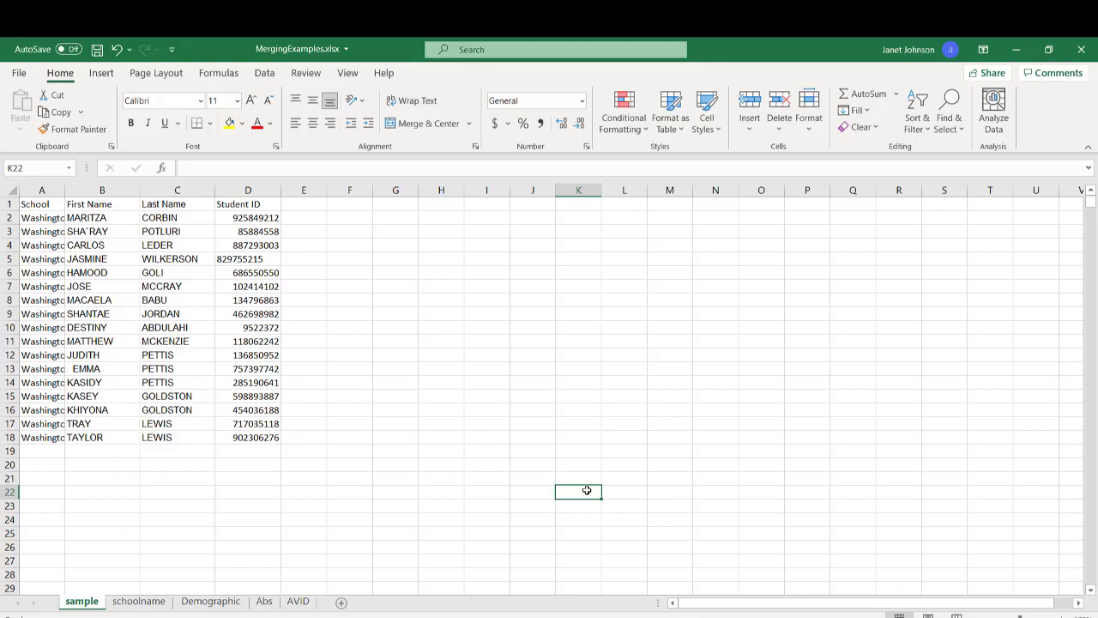
pyautogui.click(438, 355)
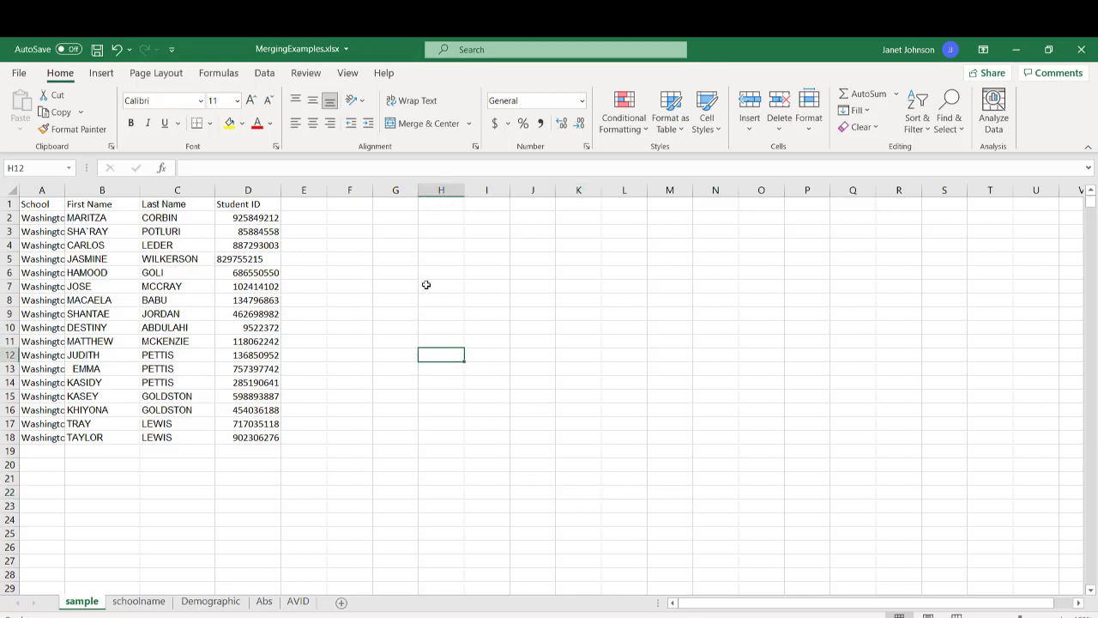
pyautogui.click(379, 214)
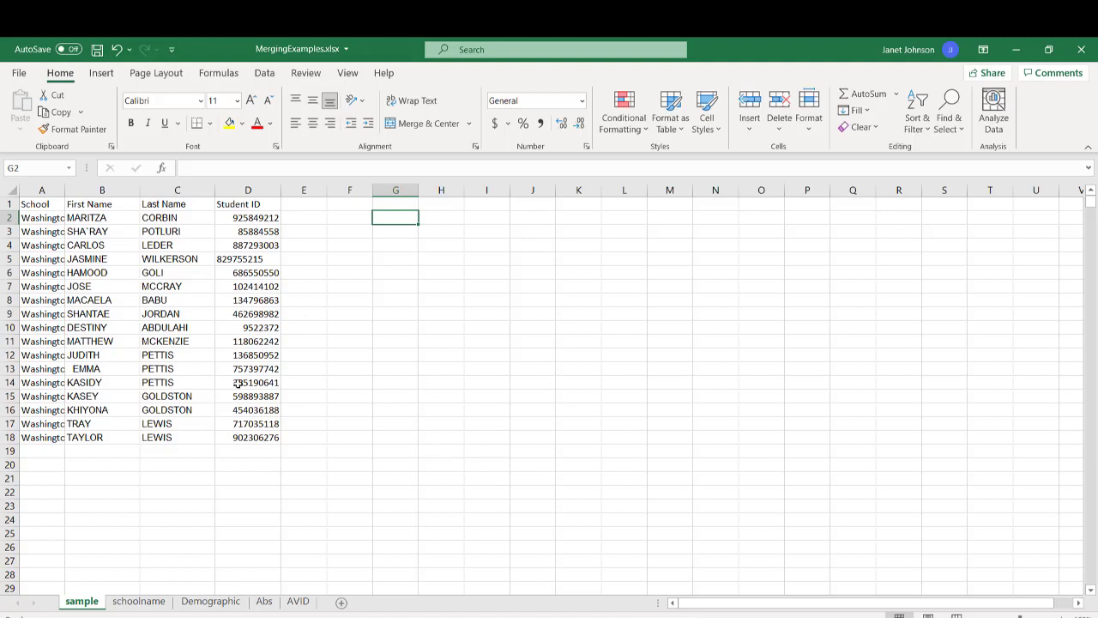
# Examine the number format of Student ID cells D5 and D6 and the spacing of the text in first-name cell B13.
pyautogui.click(255, 257)
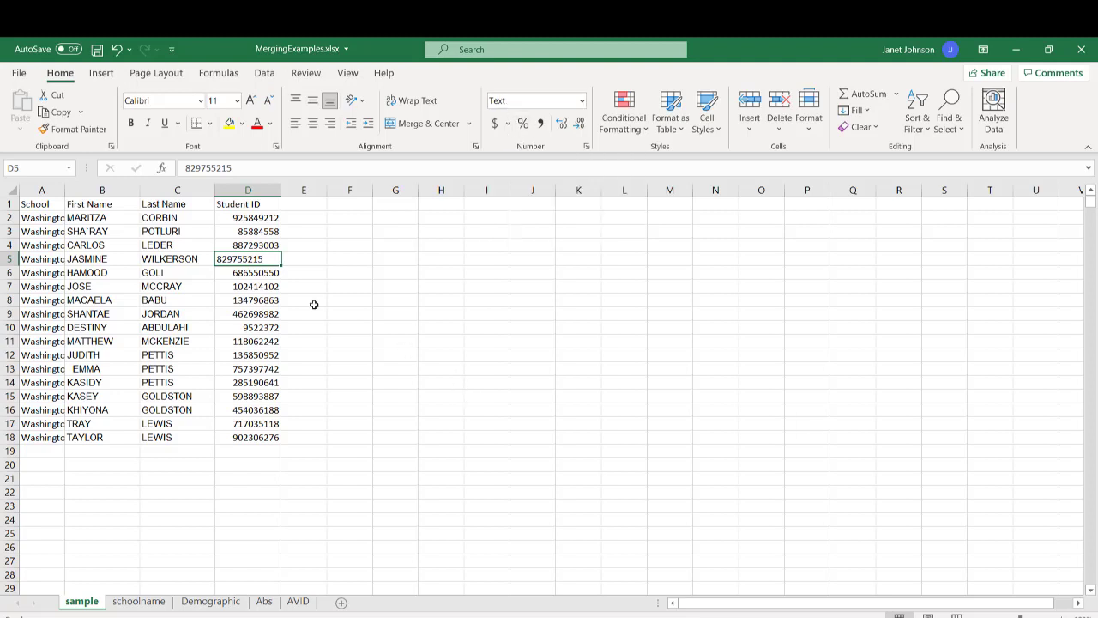
pyautogui.click(272, 273)
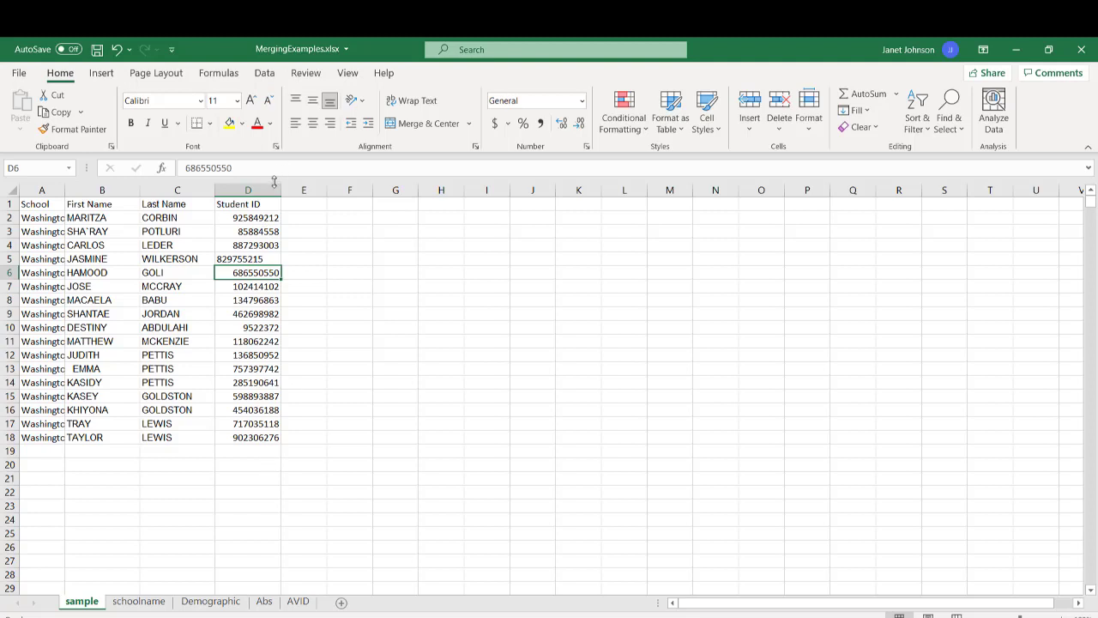
pyautogui.click(249, 258)
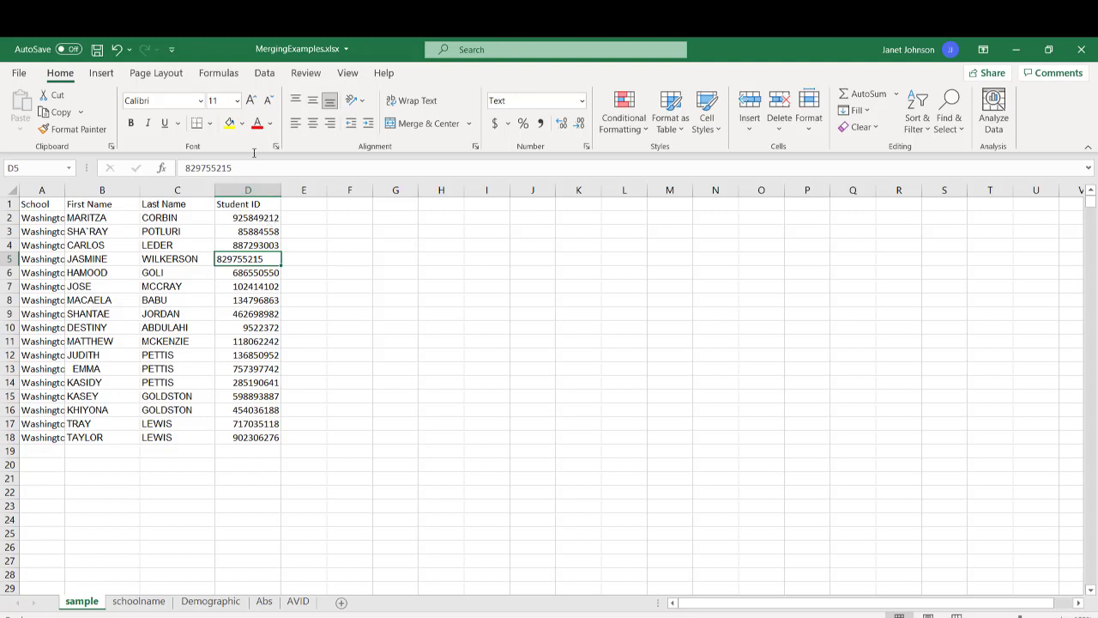
pyautogui.click(579, 407)
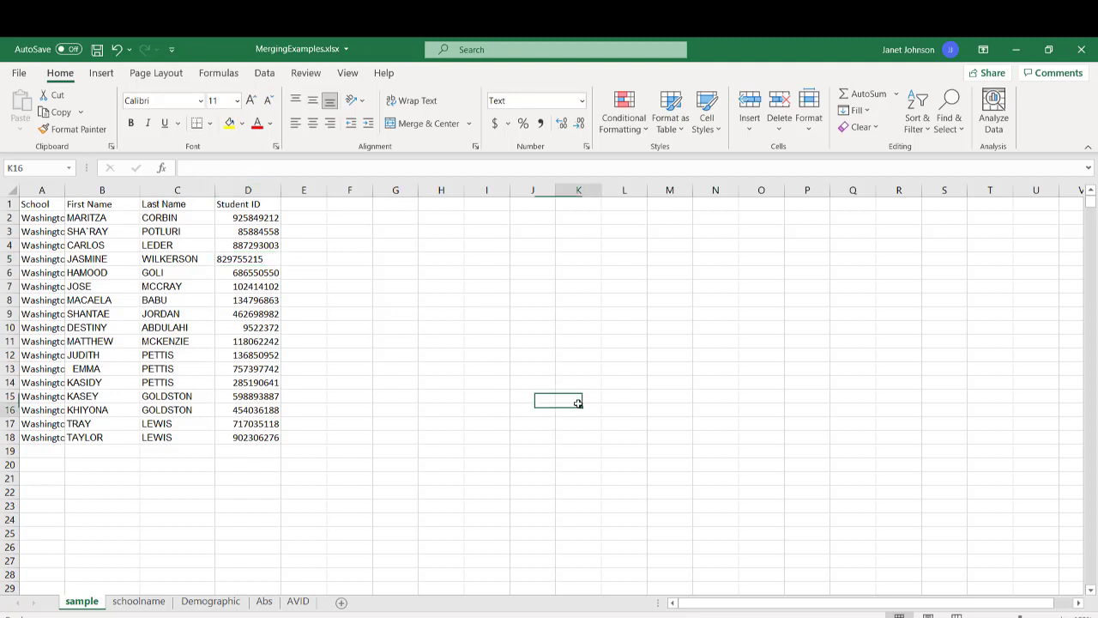
pyautogui.click(118, 371)
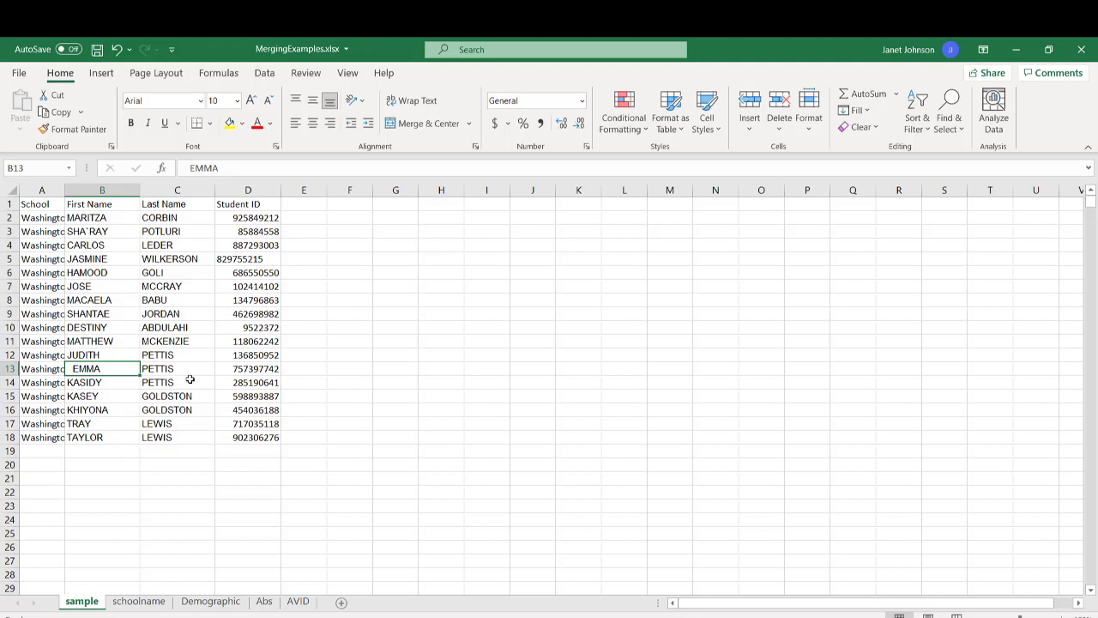
pyautogui.press('F2')
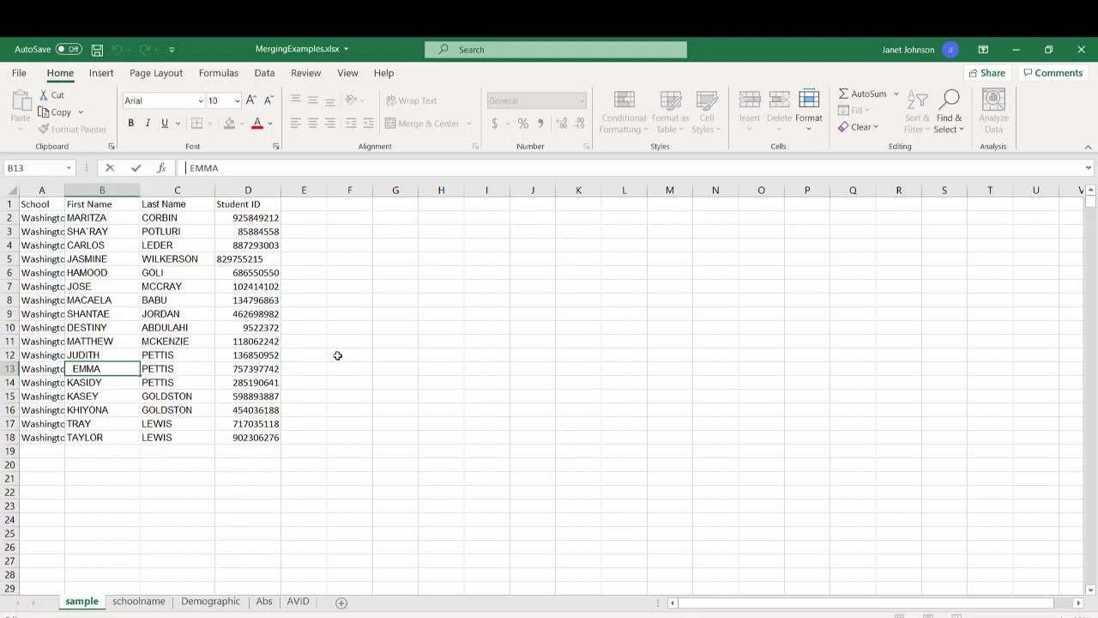
pyautogui.click(126, 386)
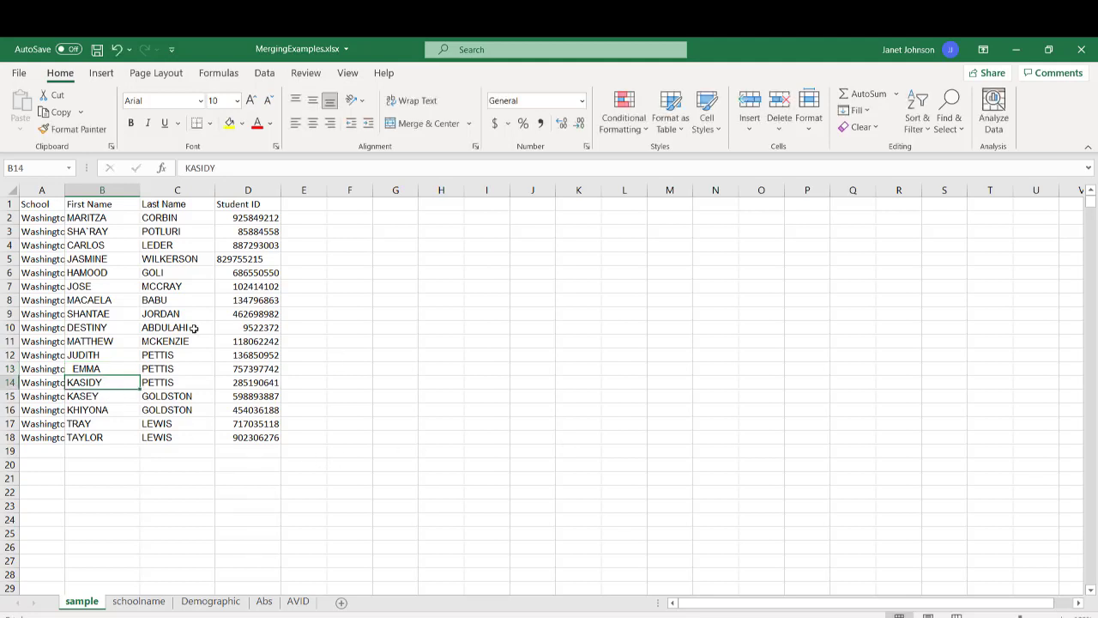
pyautogui.click(255, 166)
pyautogui.click(407, 407)
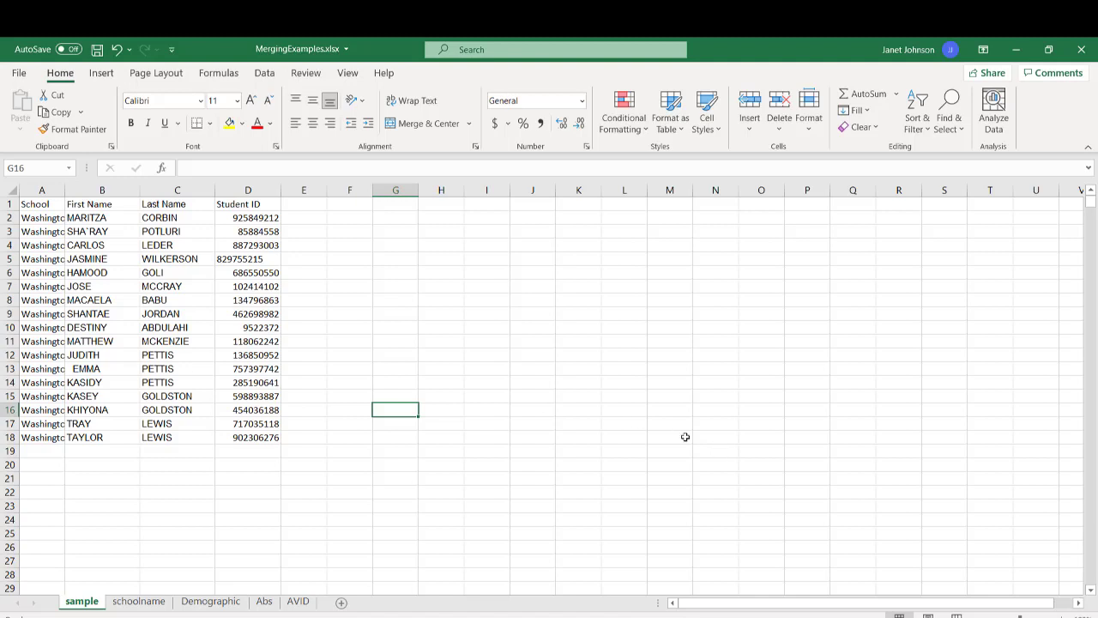
pyautogui.click(347, 538)
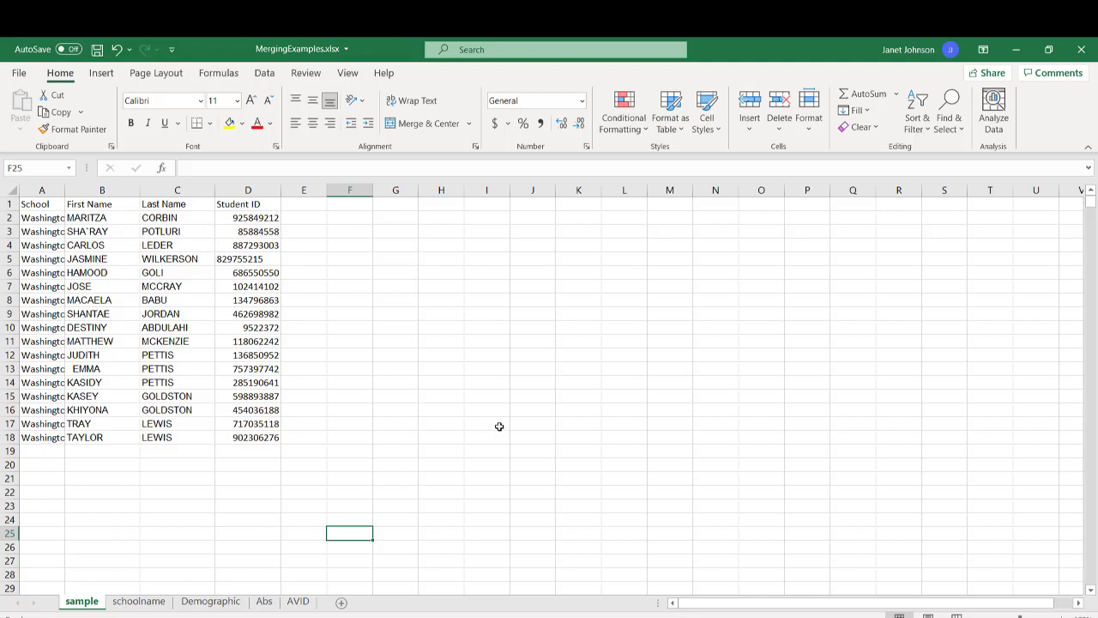
pyautogui.click(394, 274)
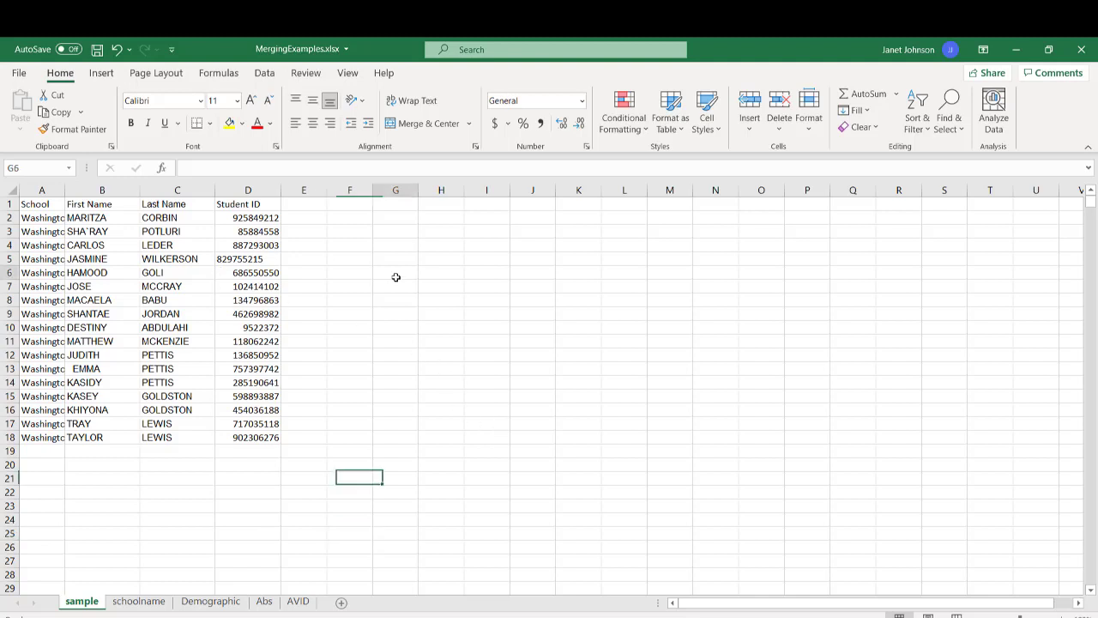
# Enter 1 in helper cell E2 beside the Student ID column and copy that cell.
pyautogui.click(313, 217)
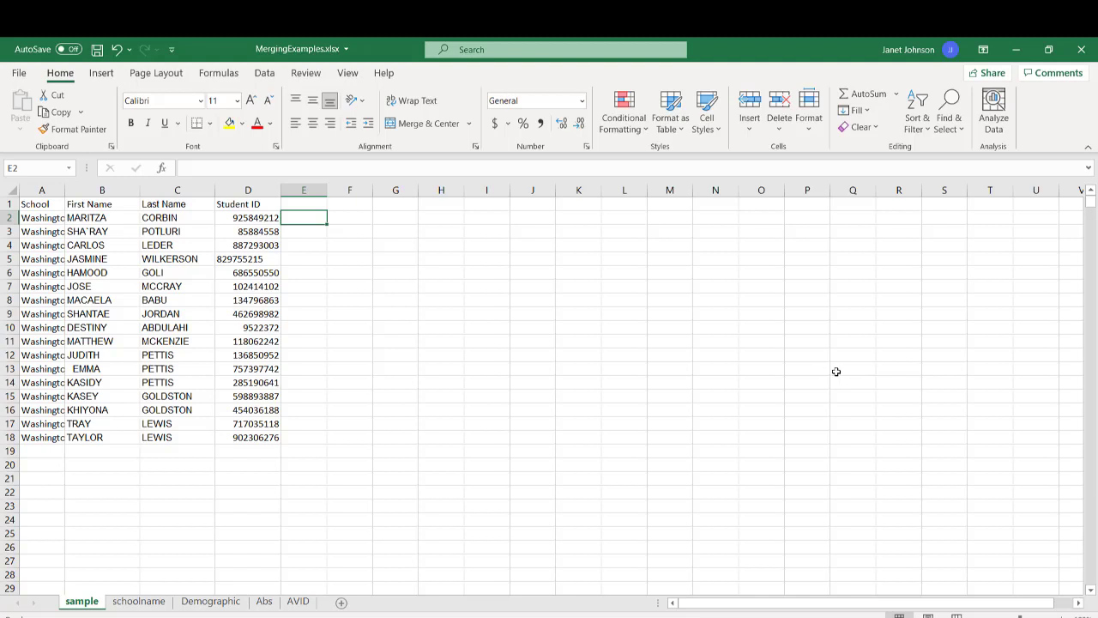
pyautogui.write('1')
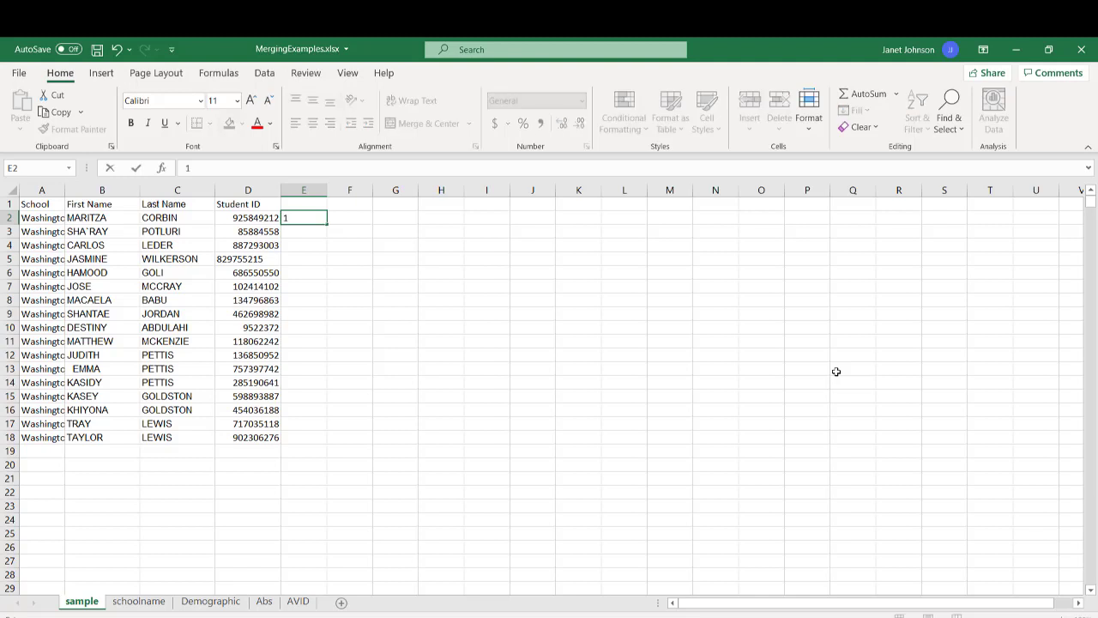
pyautogui.press('Return')
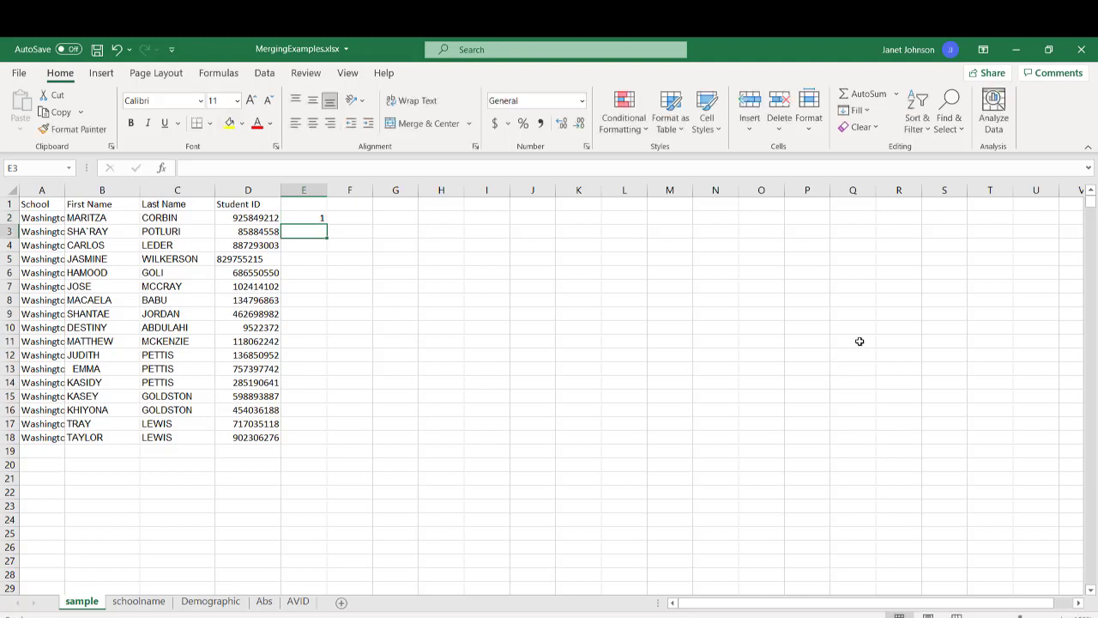
pyautogui.click(294, 215)
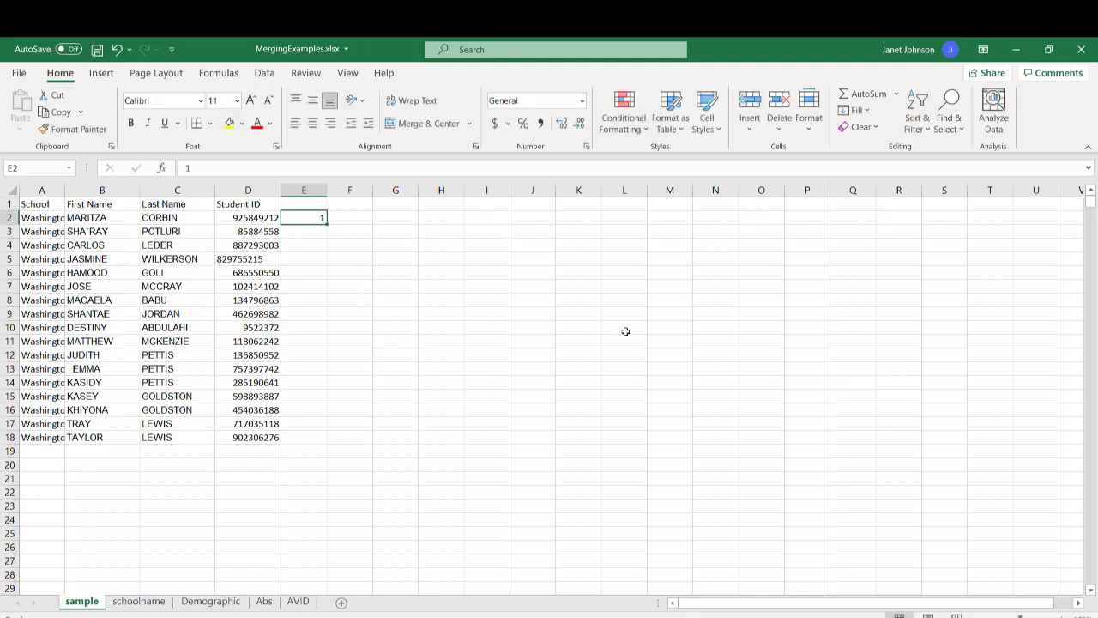
pyautogui.hotkey('ctrl', 'c')
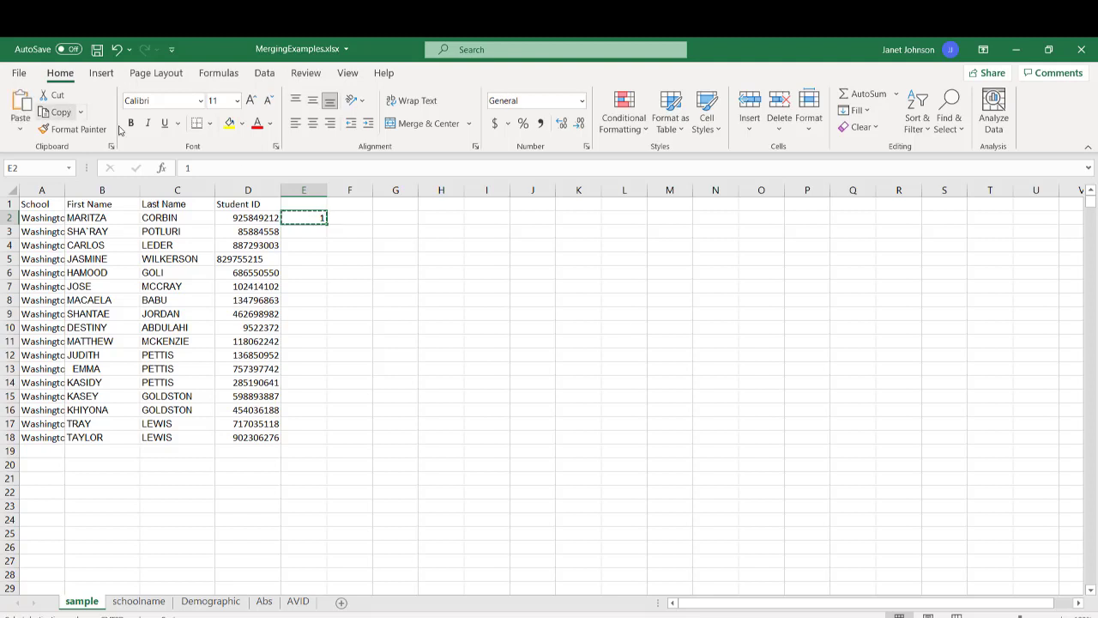
# Multiply the Student IDs in D2:D18 by the copied 1 using Paste Special.
pyautogui.moveTo(247, 217); pyautogui.dragTo(242, 436)
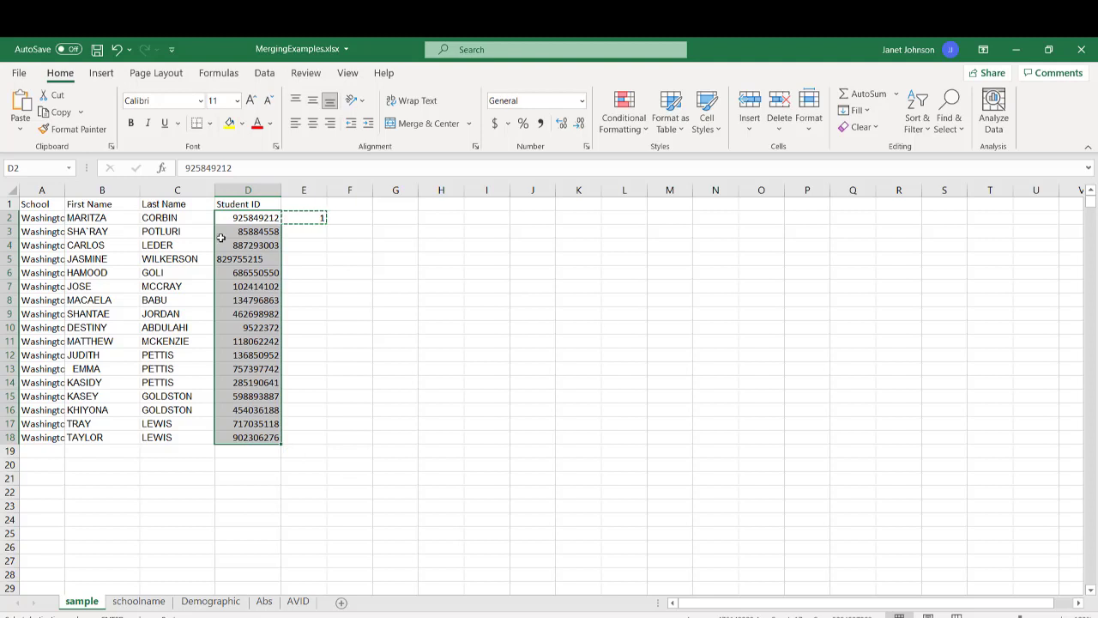
pyautogui.click(248, 189)
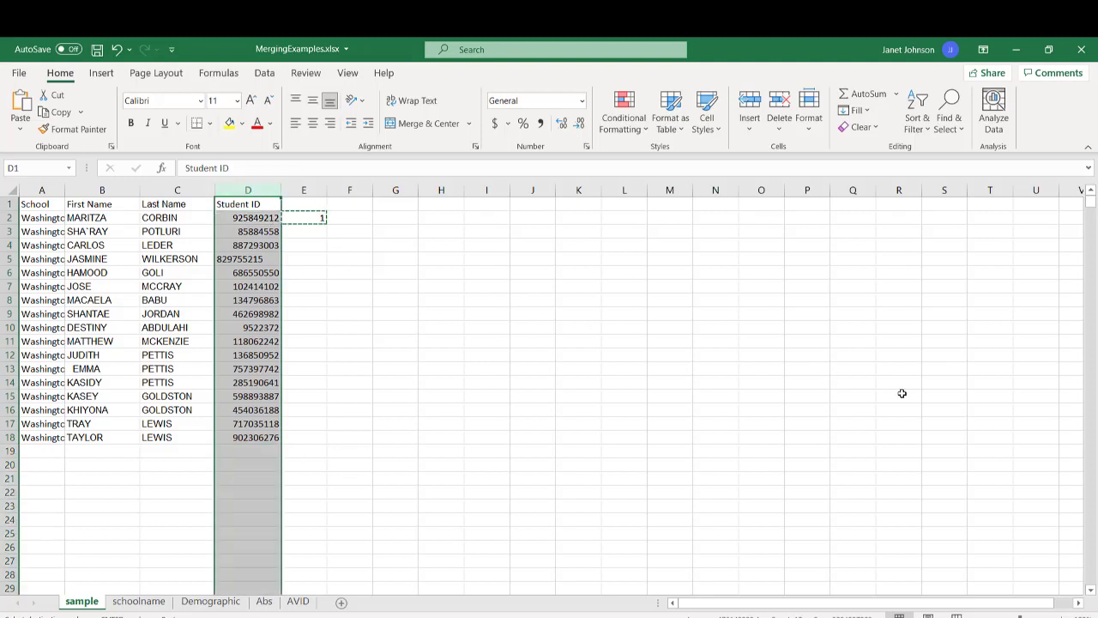
pyautogui.moveTo(243, 218); pyautogui.dragTo(247, 438)
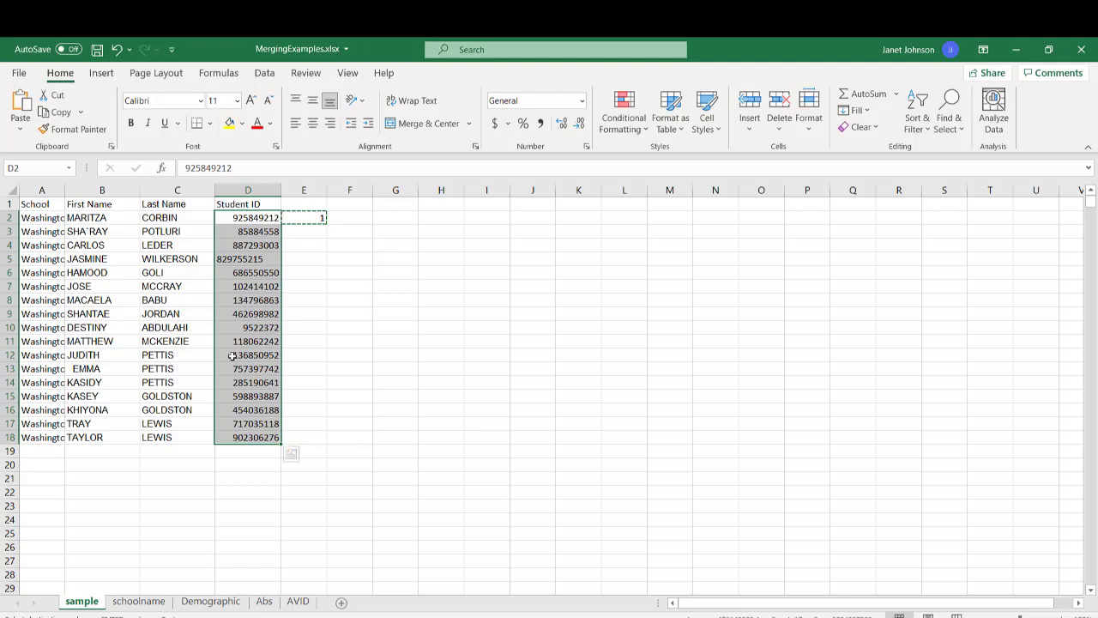
pyautogui.click(22, 132)
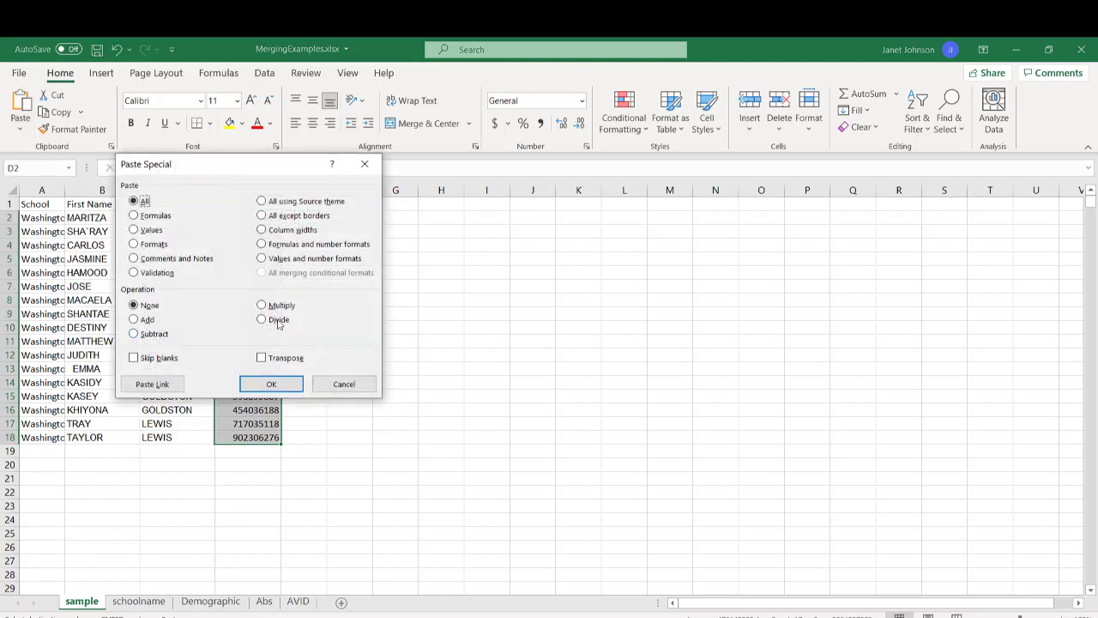
pyautogui.click(262, 306)
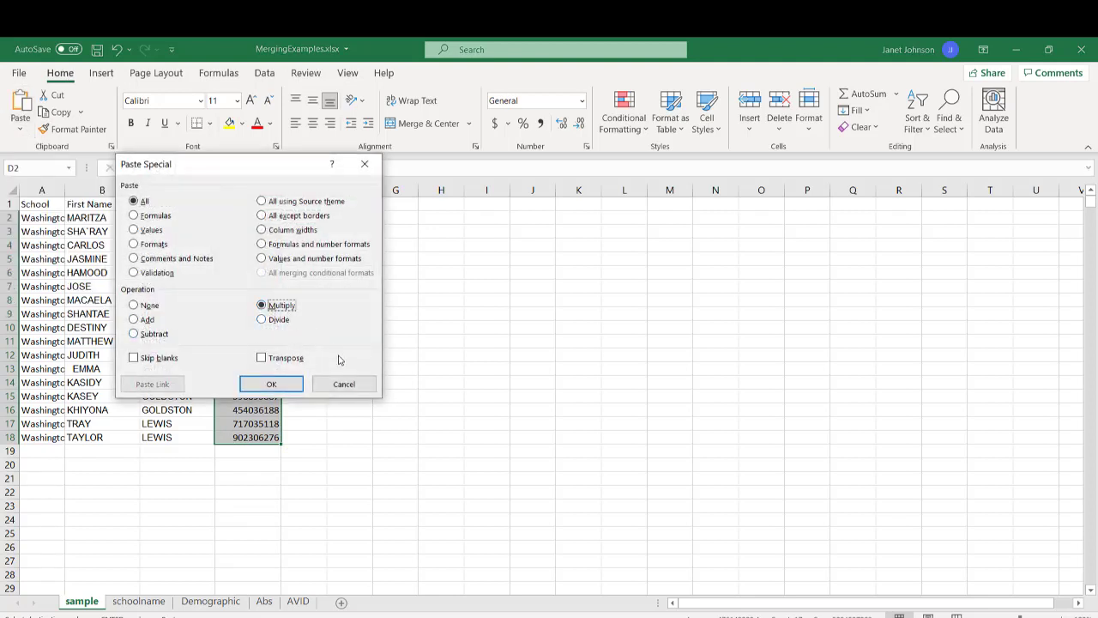
pyautogui.click(291, 389)
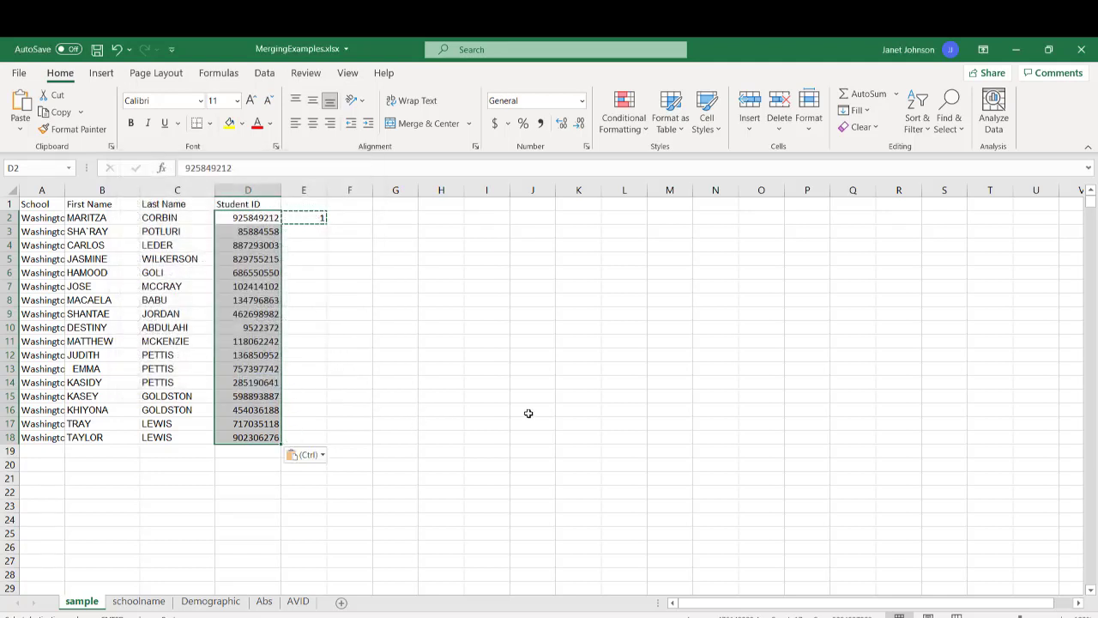
pyautogui.click(531, 356)
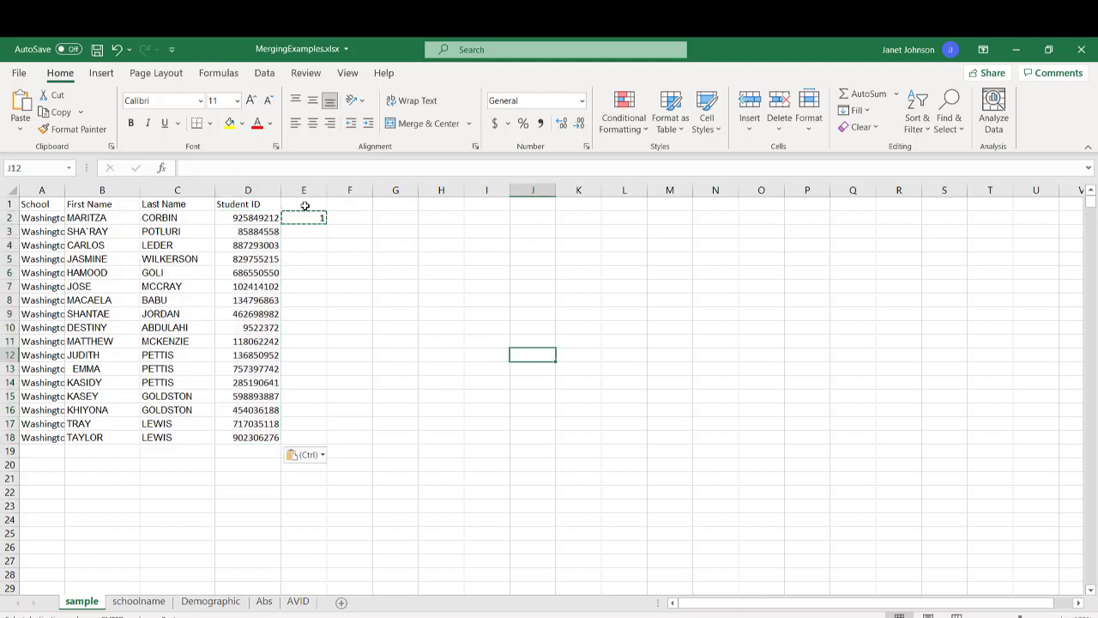
pyautogui.click(264, 190)
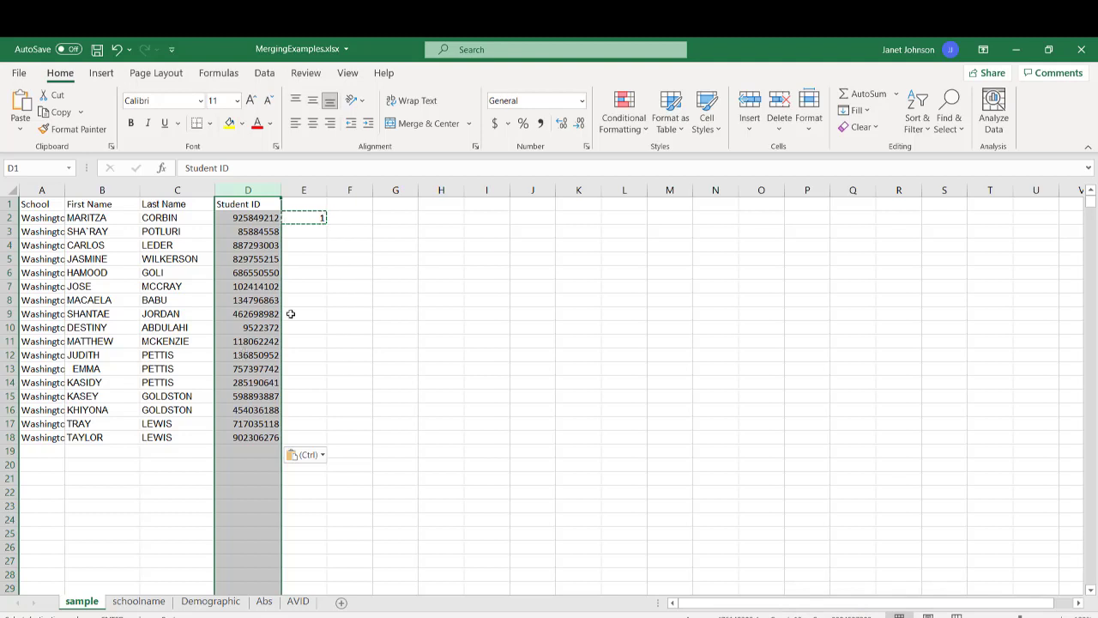
pyautogui.click(295, 218)
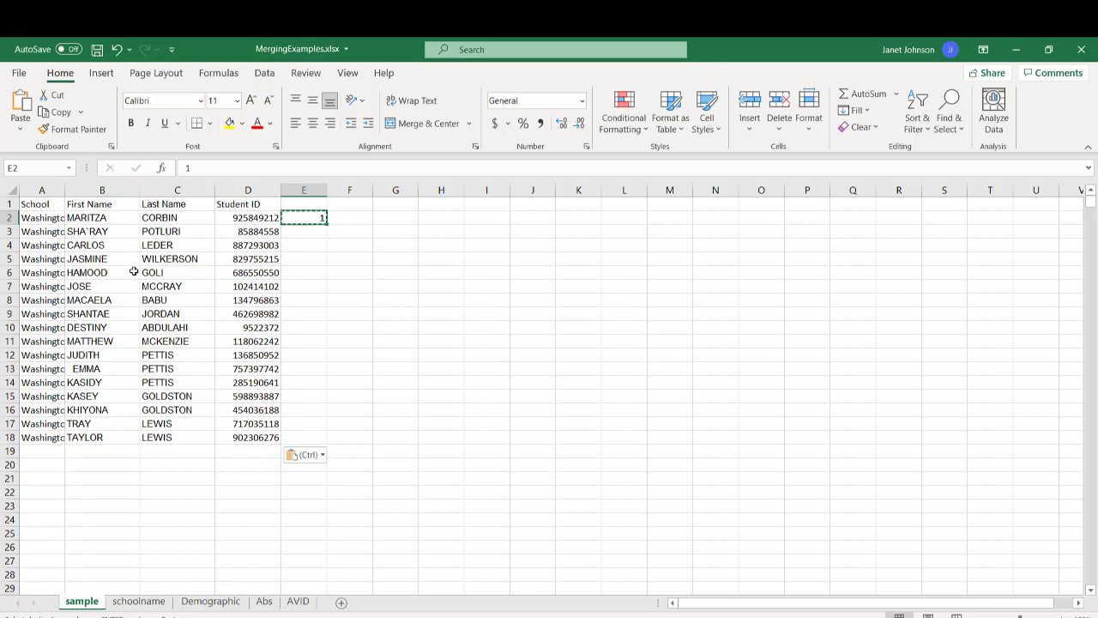
pyautogui.click(85, 369)
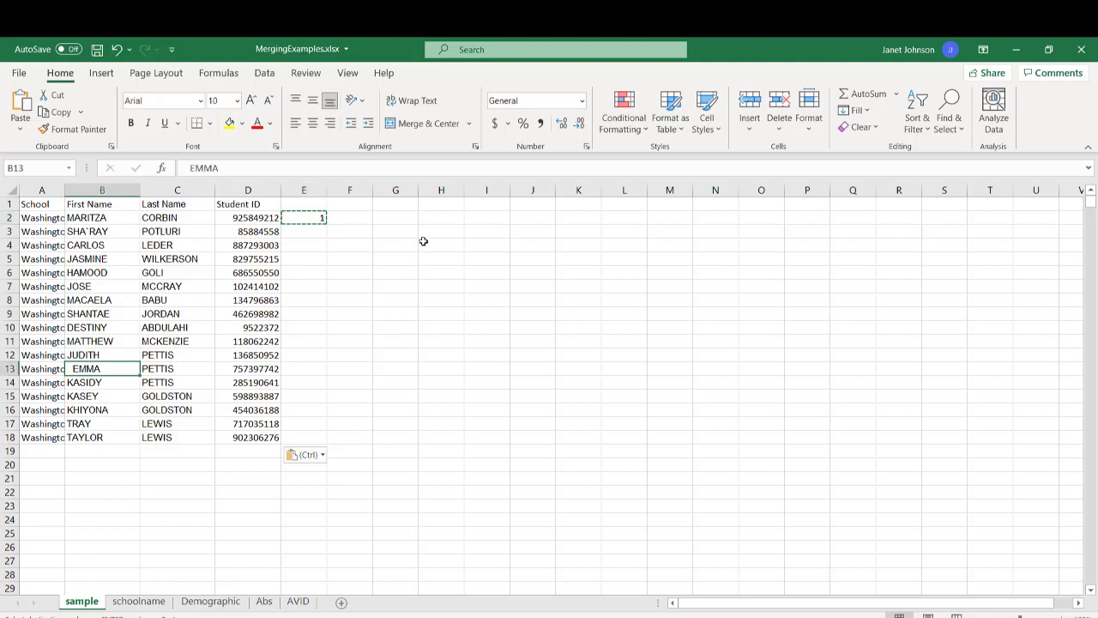
# Enter the formula =CLEAN(TRIM(B2)) in cell G2 to strip nonprintable characters and extra spaces from the first name.
pyautogui.click(388, 217)
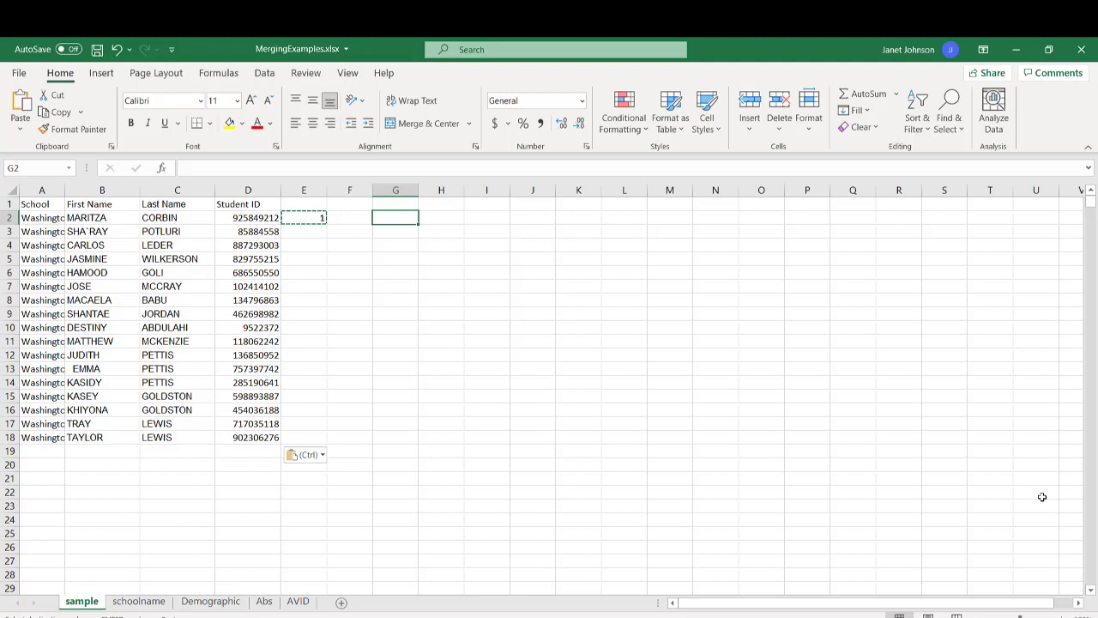
pyautogui.write('=clean')
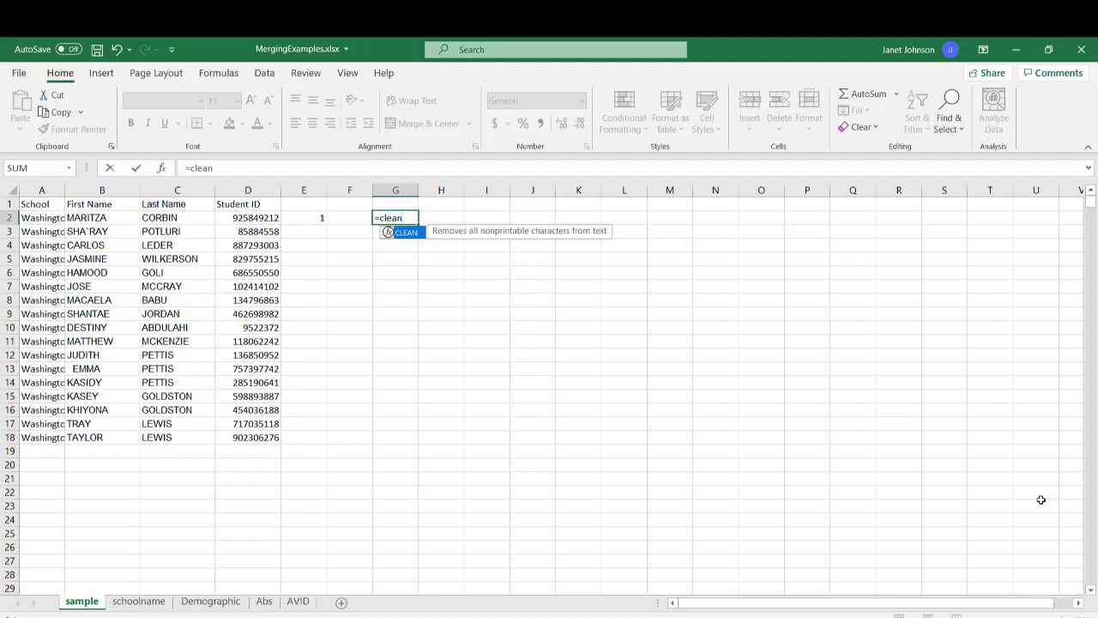
pyautogui.write('(')
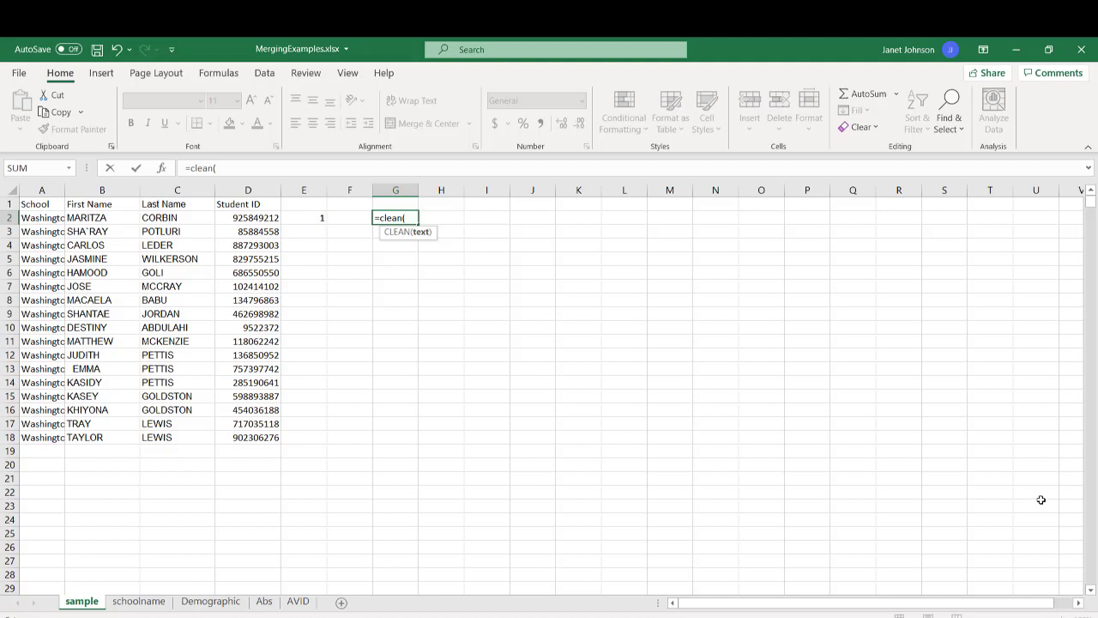
pyautogui.write('trim')
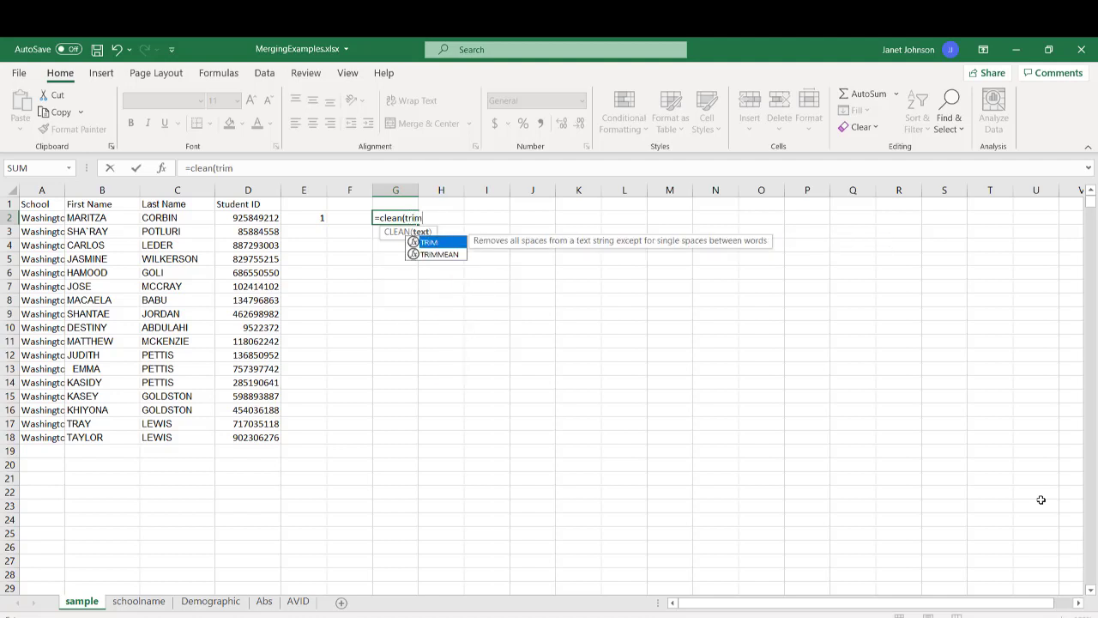
pyautogui.write('(')
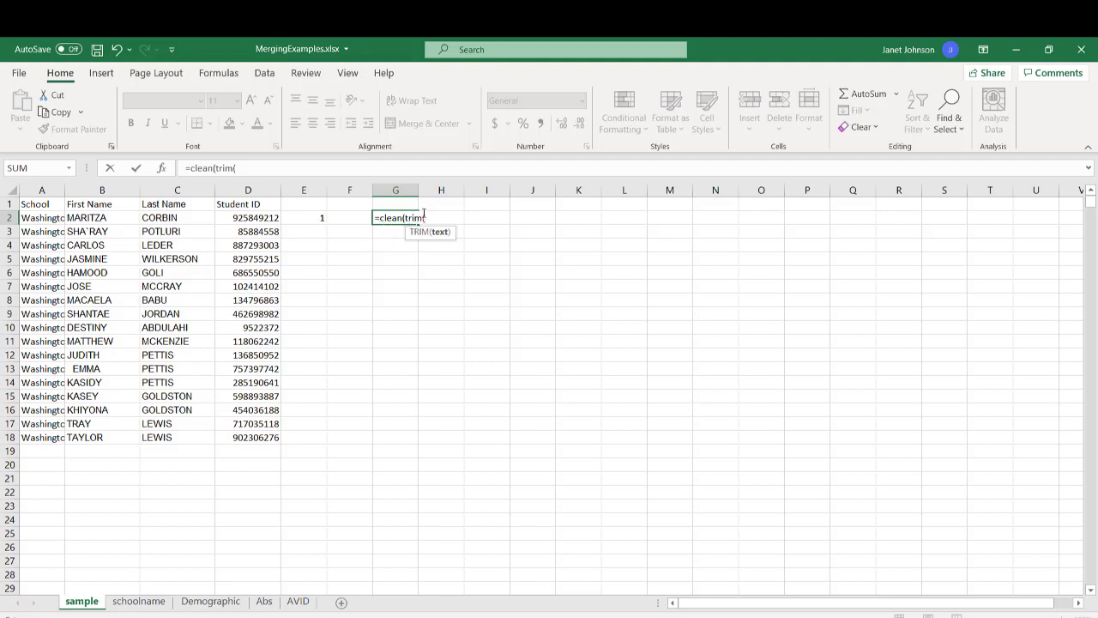
pyautogui.click(90, 217)
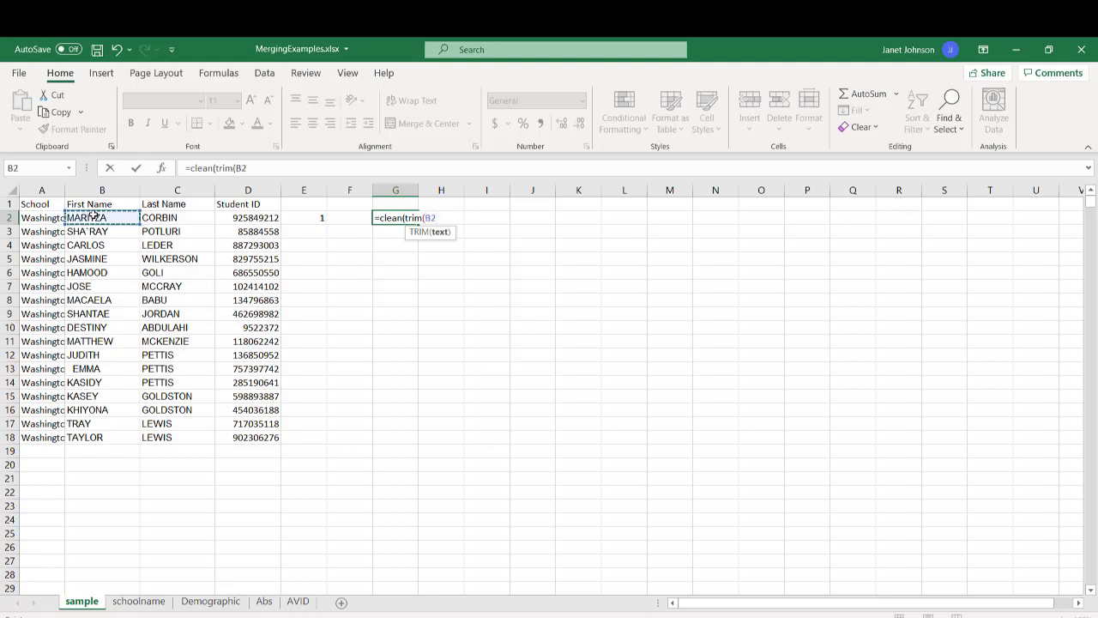
pyautogui.write('))')
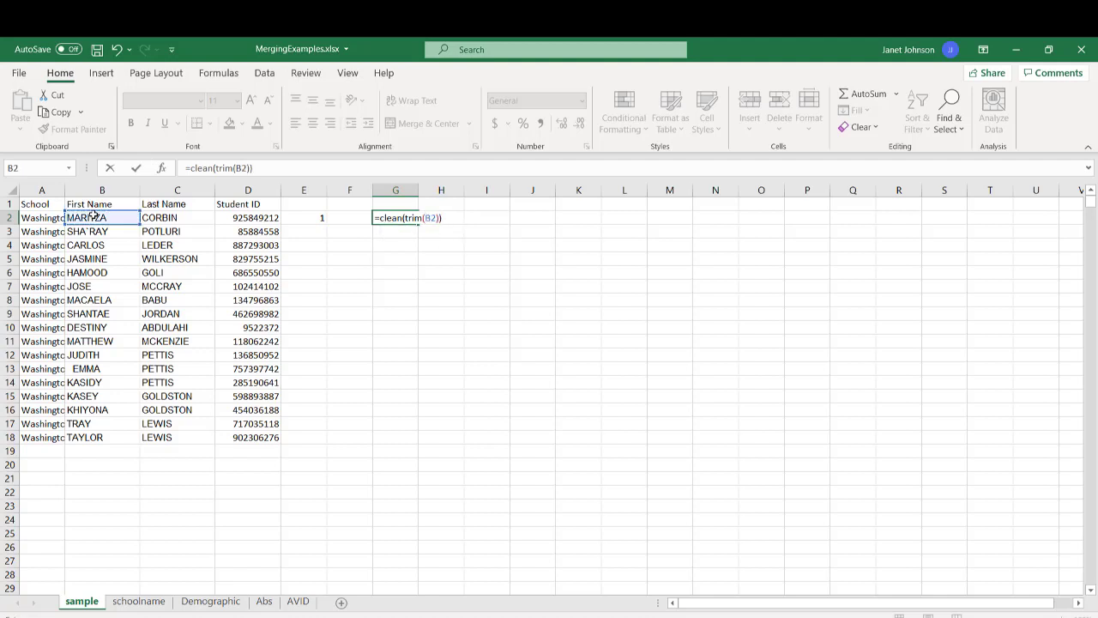
pyautogui.press('Return')
# Fill the G2 formula across to H2 for the last name, and fill both formulas down through row 18.
pyautogui.click(399, 218)
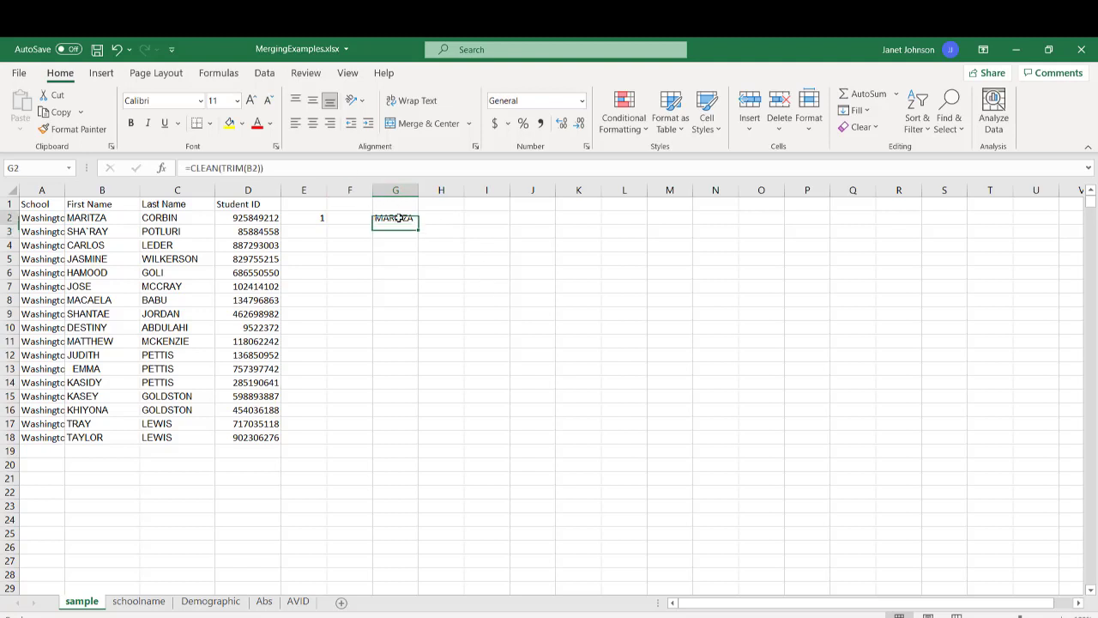
pyautogui.moveTo(420, 223); pyautogui.dragTo(446, 225)
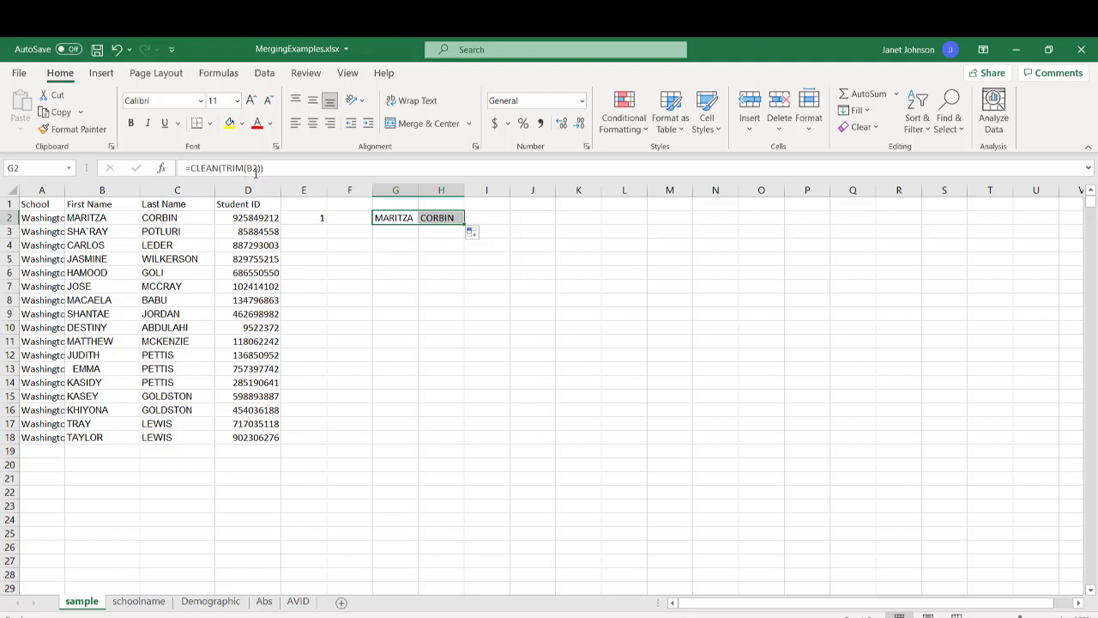
pyautogui.click(406, 259)
pyautogui.click(389, 216)
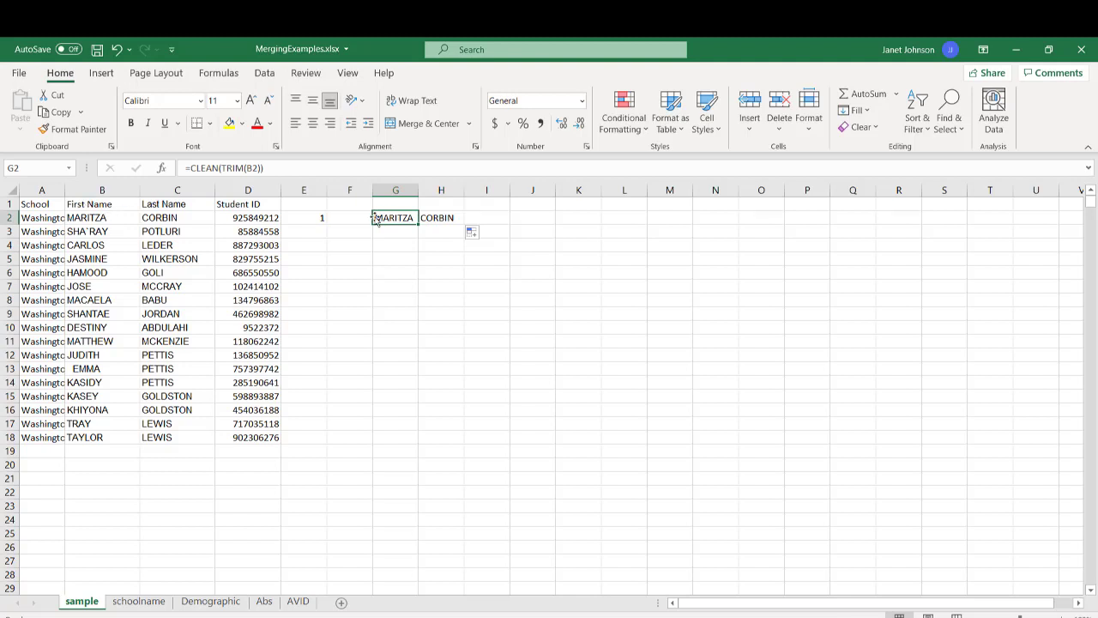
pyautogui.click(439, 218)
pyautogui.click(394, 217)
pyautogui.click(440, 218)
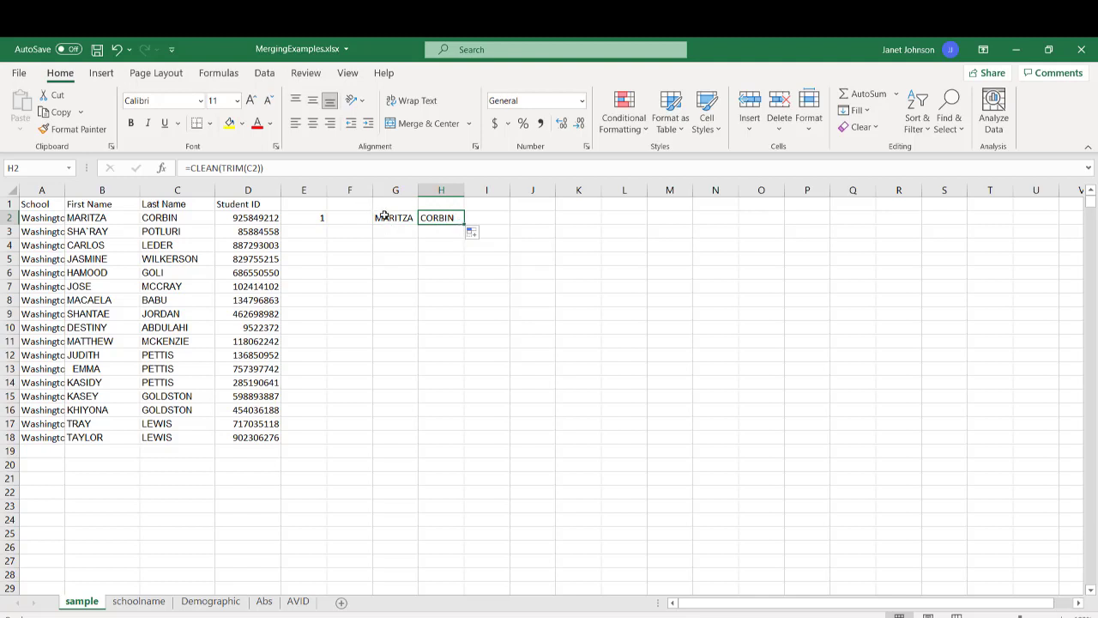
pyautogui.moveTo(383, 217); pyautogui.dragTo(461, 448)
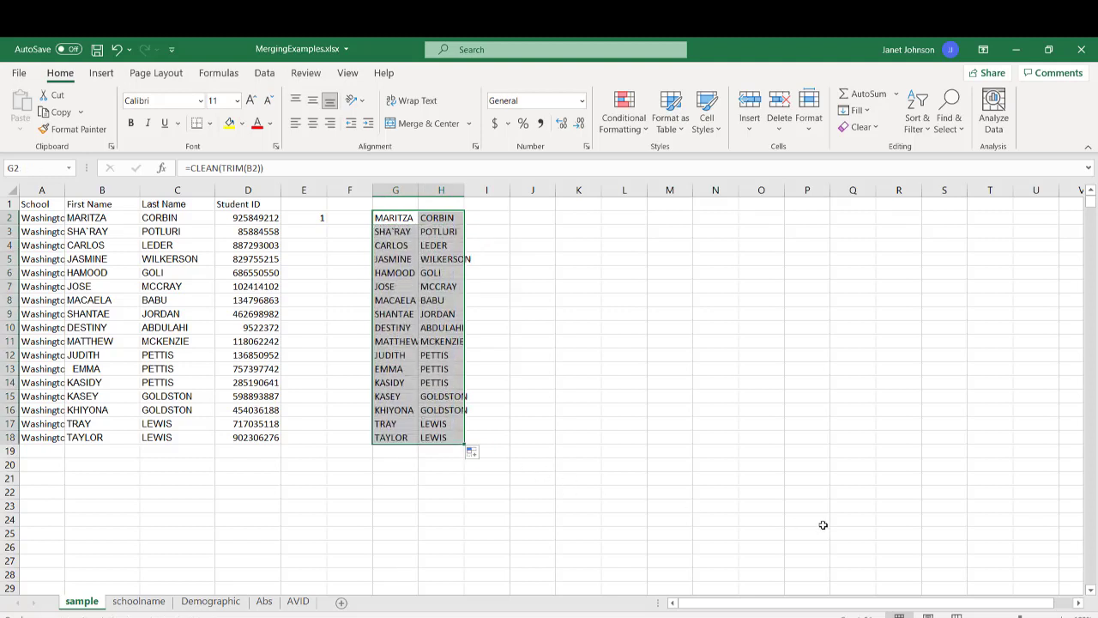
# Examine the filled formulas in several rows of column G and in H2 to check which source cells they reference.
pyautogui.click(397, 234)
pyautogui.click(398, 258)
pyautogui.click(398, 300)
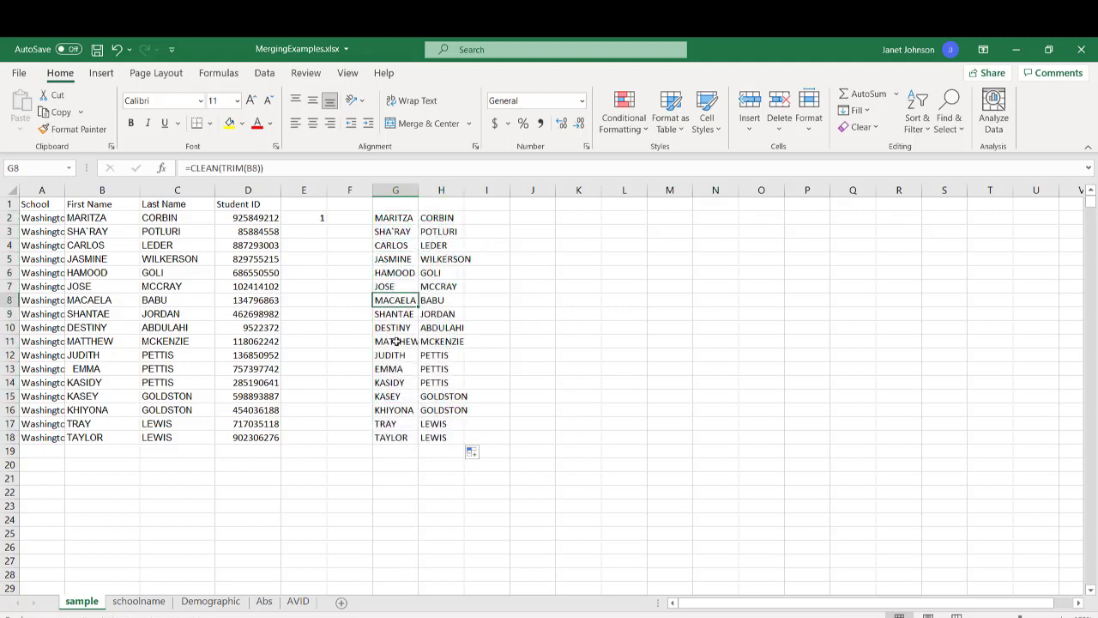
pyautogui.click(397, 340)
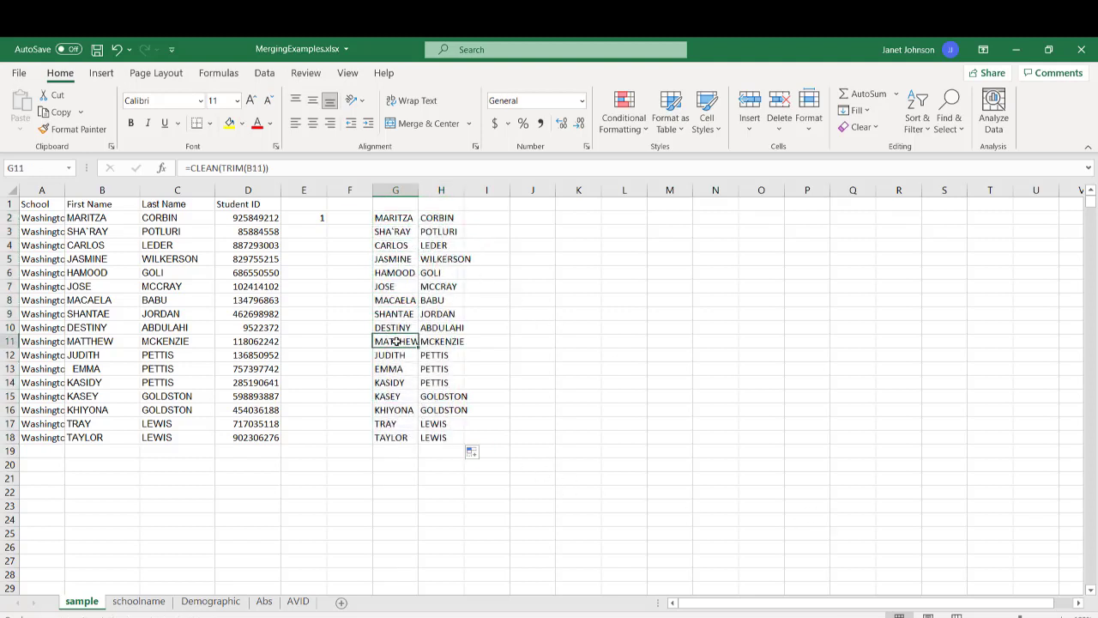
pyautogui.click(383, 234)
pyautogui.click(386, 245)
pyautogui.press('Down')
pyautogui.press('Down')
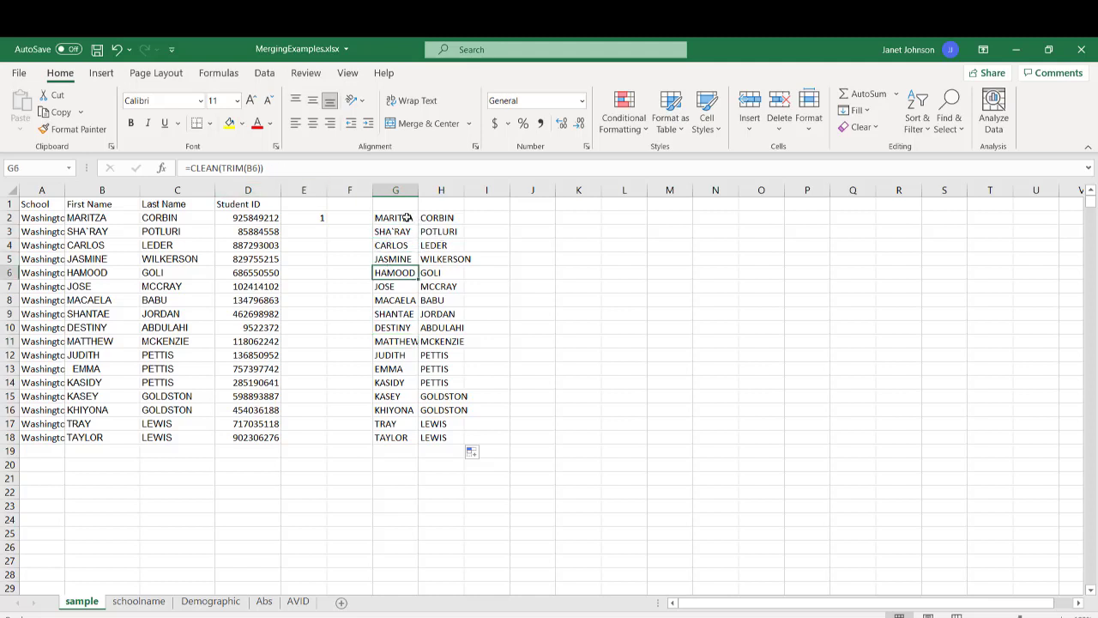
pyautogui.click(407, 218)
pyautogui.click(441, 218)
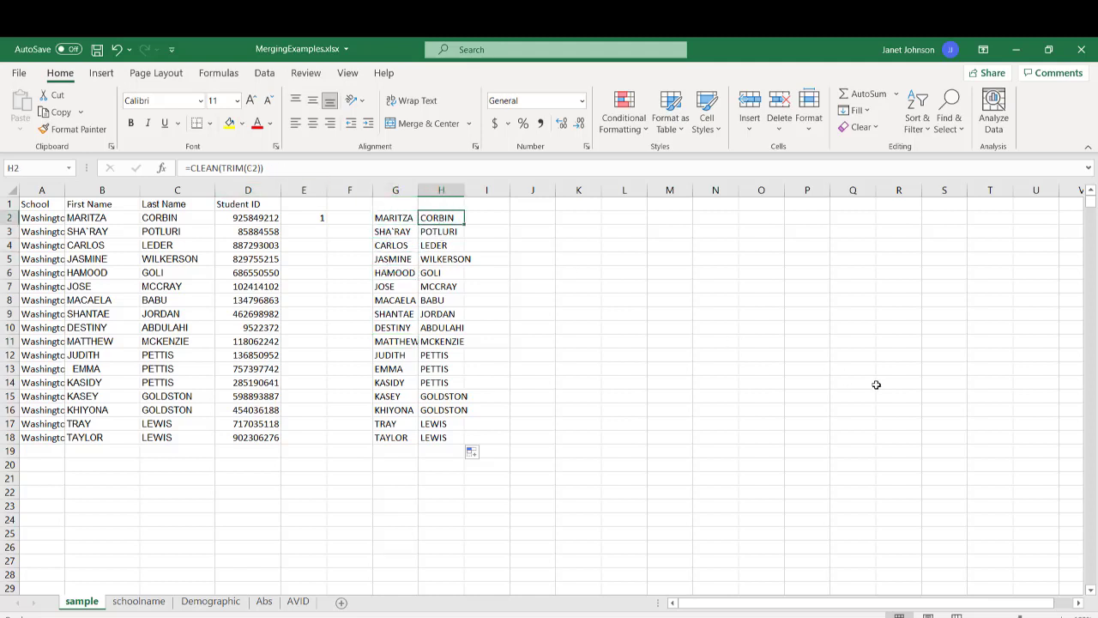
# Copy the cleaned names in G2:H18 as values over B2:C18, and check several pasted first names in column B.
pyautogui.moveTo(394, 218); pyautogui.dragTo(446, 439)
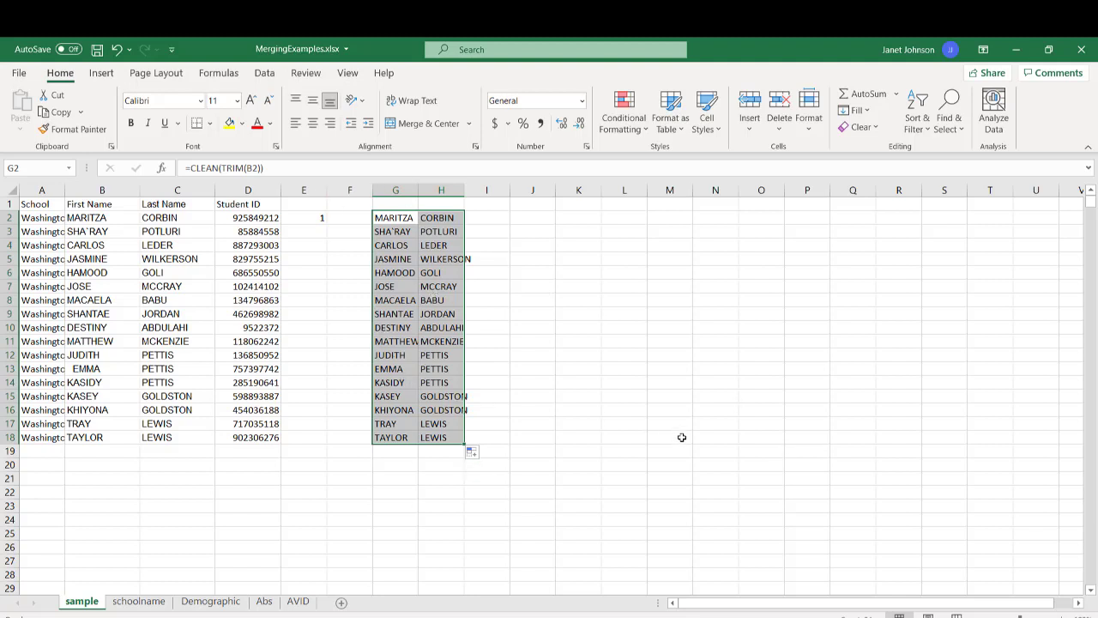
pyautogui.hotkey('ctrl', 'c')
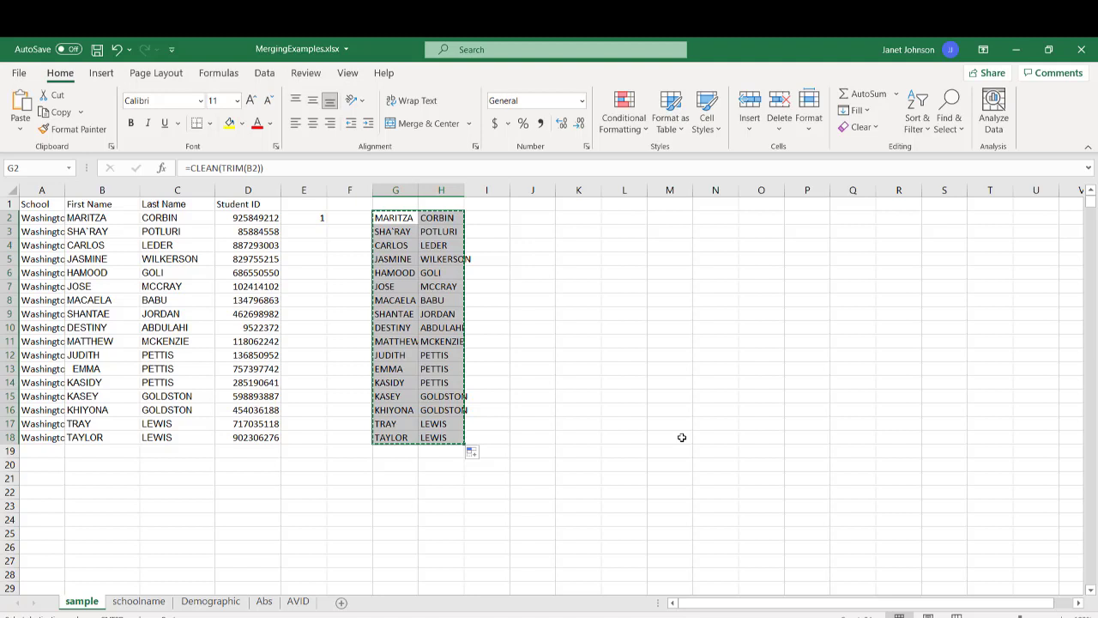
pyautogui.click(103, 219)
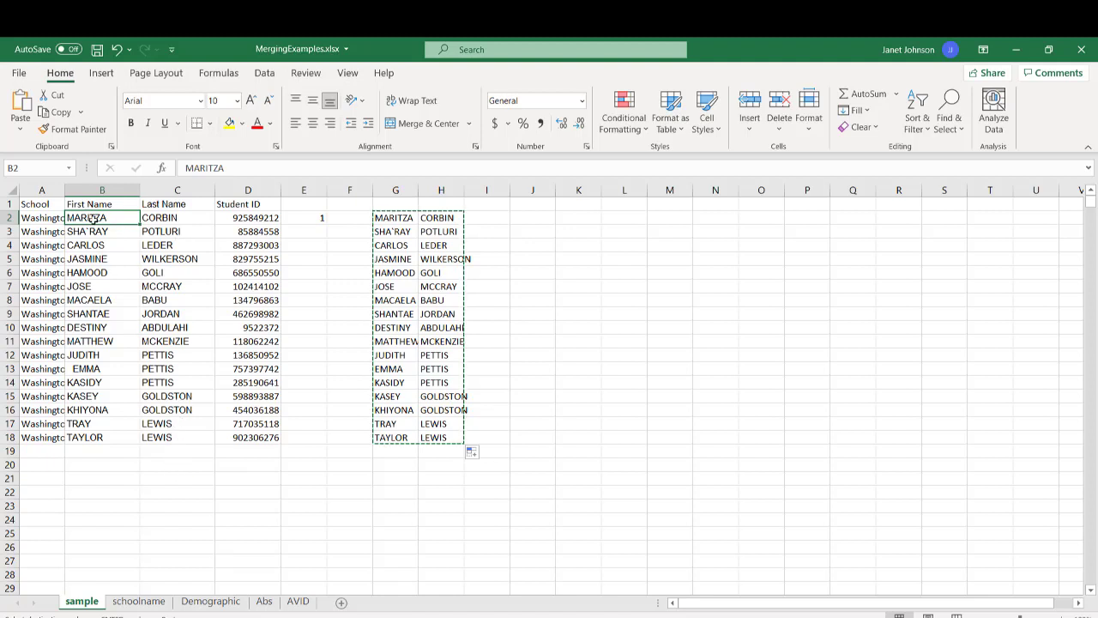
pyautogui.click(20, 131)
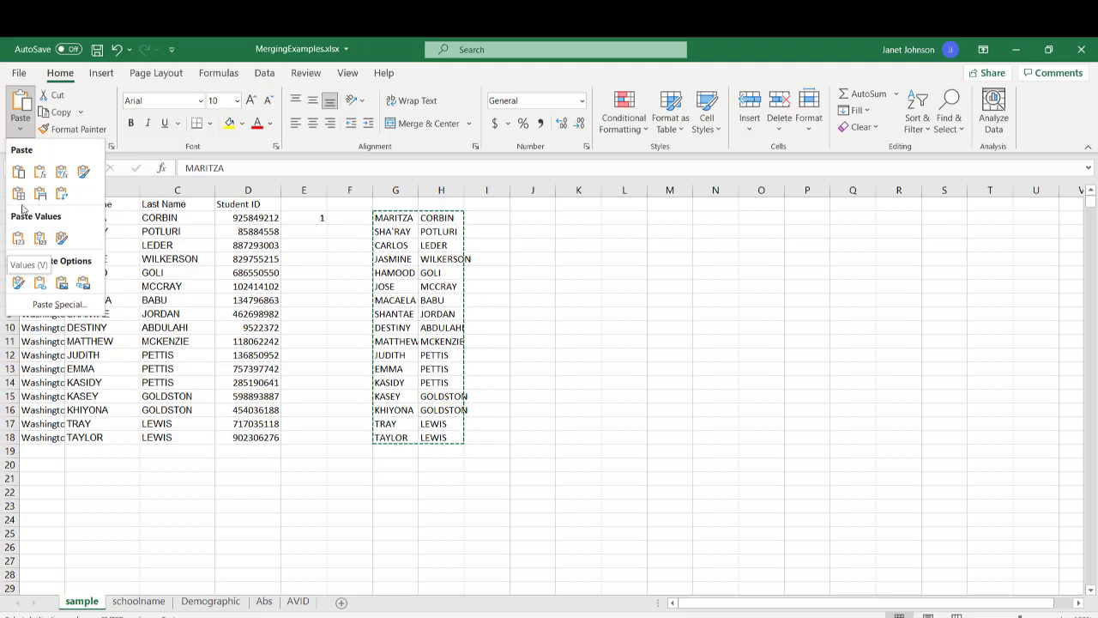
pyautogui.click(19, 239)
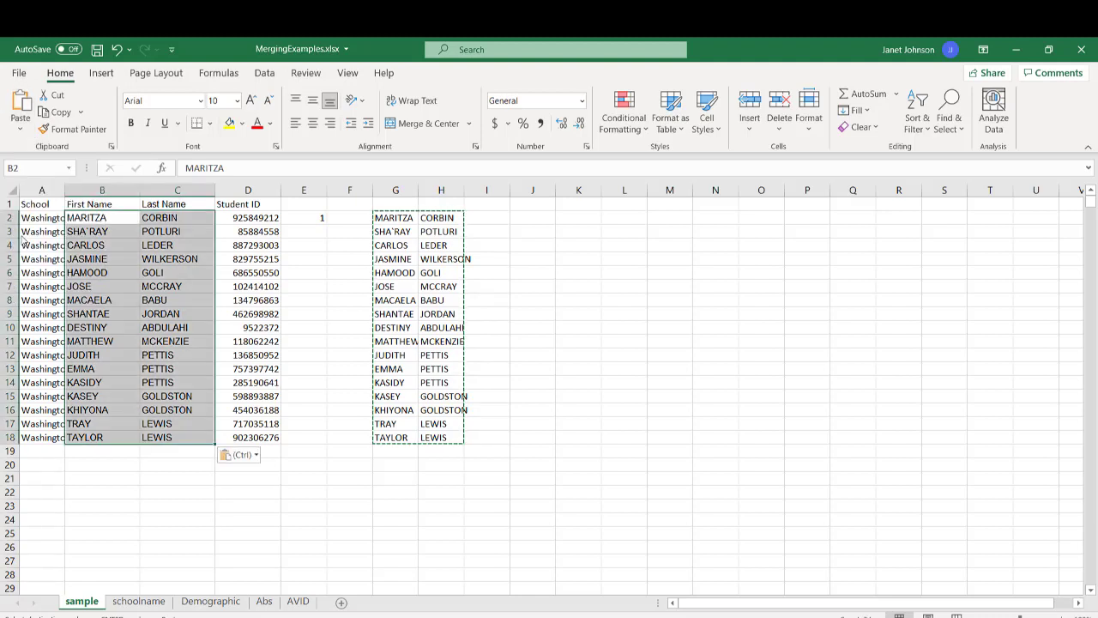
pyautogui.click(569, 340)
pyautogui.click(117, 286)
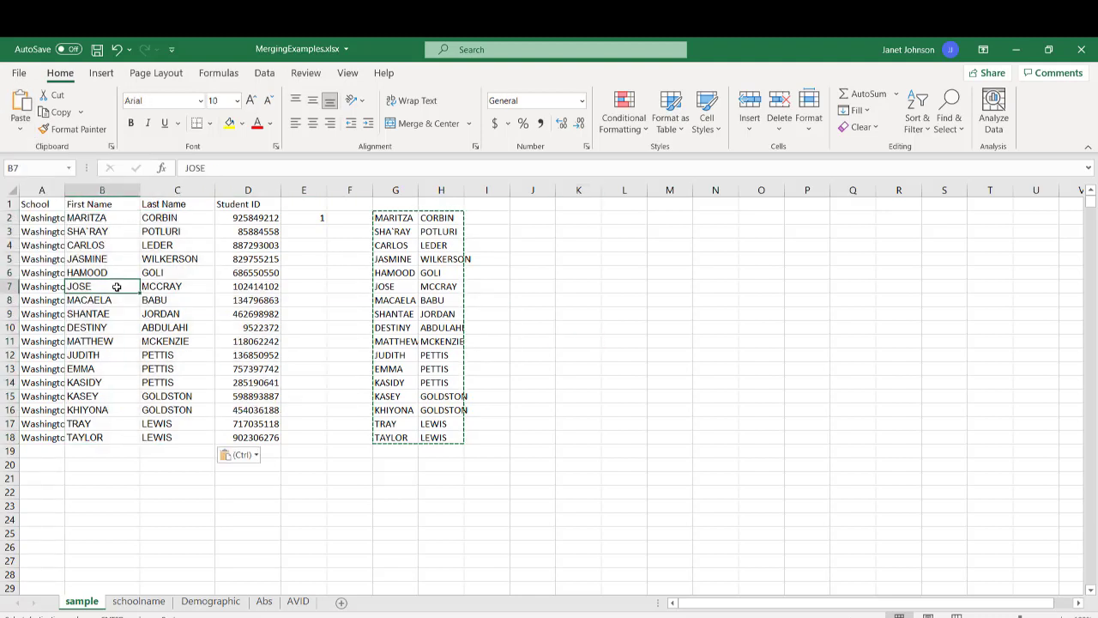
pyautogui.click(117, 330)
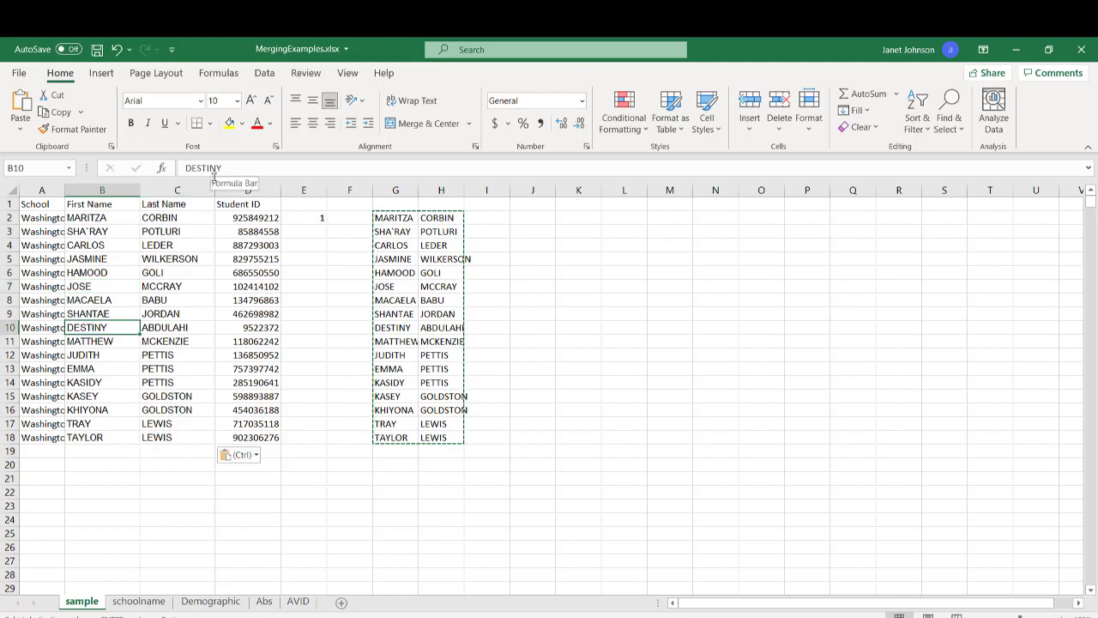
pyautogui.click(107, 272)
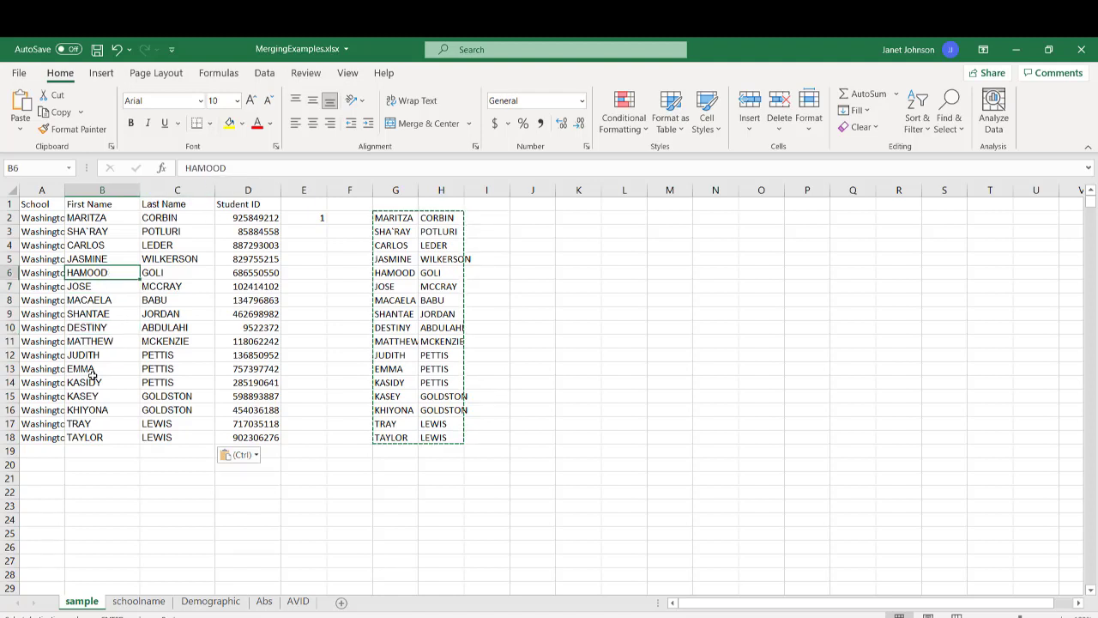
pyautogui.click(103, 299)
pyautogui.click(134, 369)
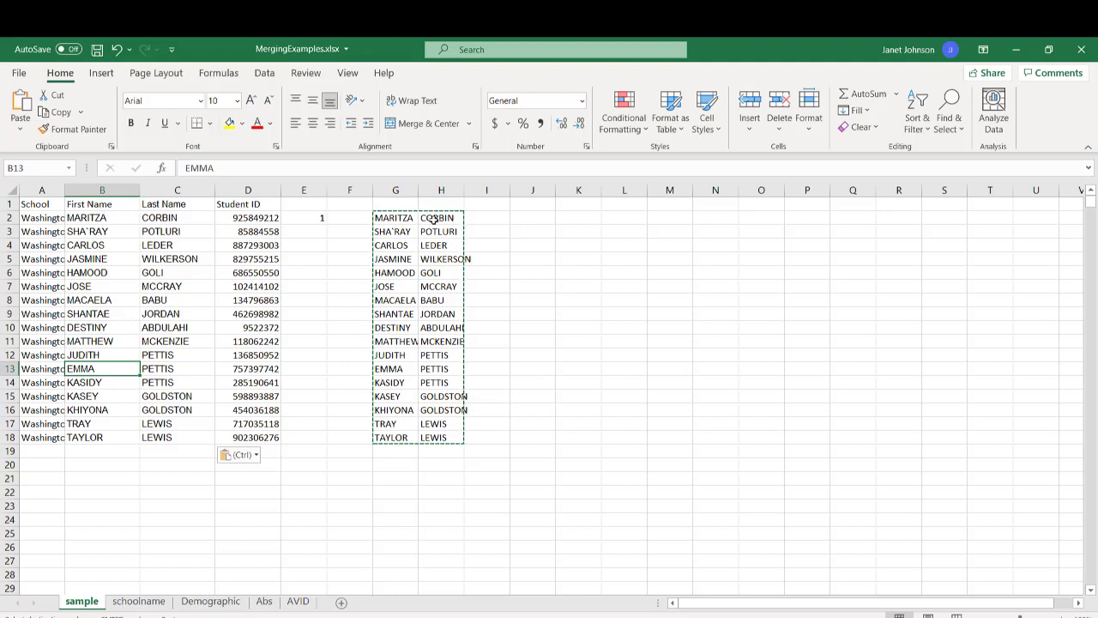
# Delete helper columns G through I from the sample sheet.
pyautogui.click(408, 184)
pyautogui.moveTo(460, 191); pyautogui.dragTo(502, 189)
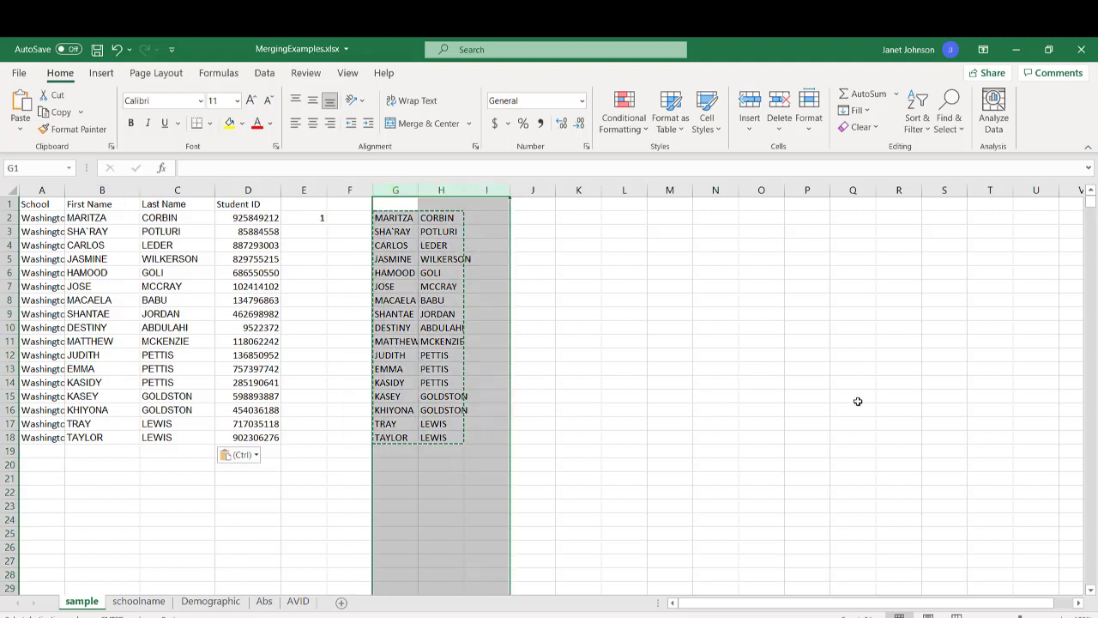
pyautogui.click(782, 100)
pyautogui.click(656, 395)
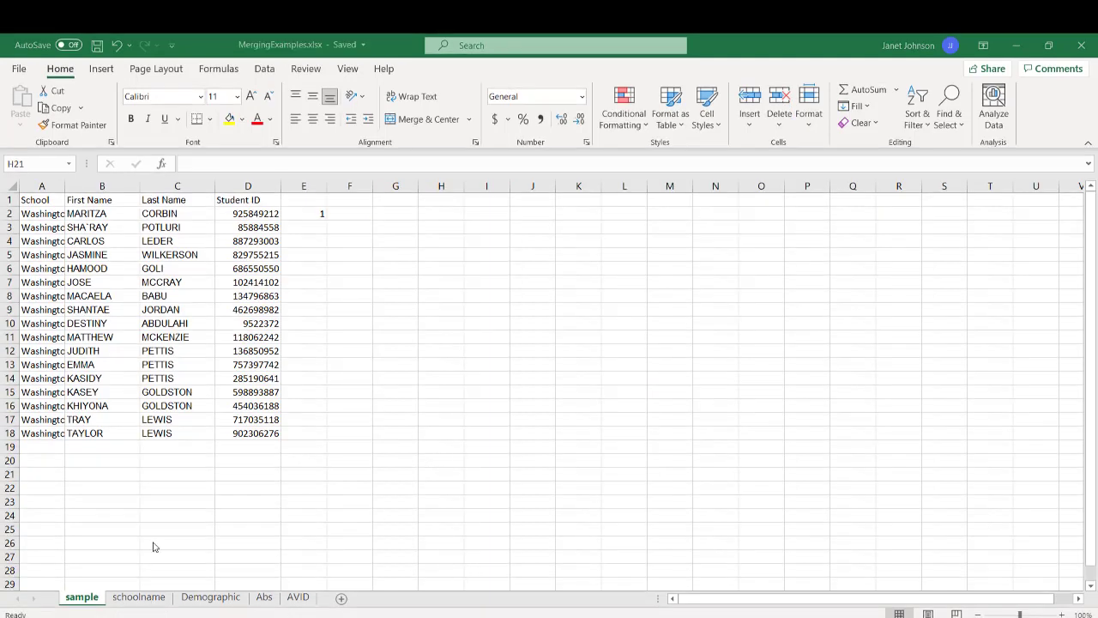
# Review the AVID sheet's AVID flags and the School, aig and swd columns, ending on the first School cell, E2.
pyautogui.click(298, 598)
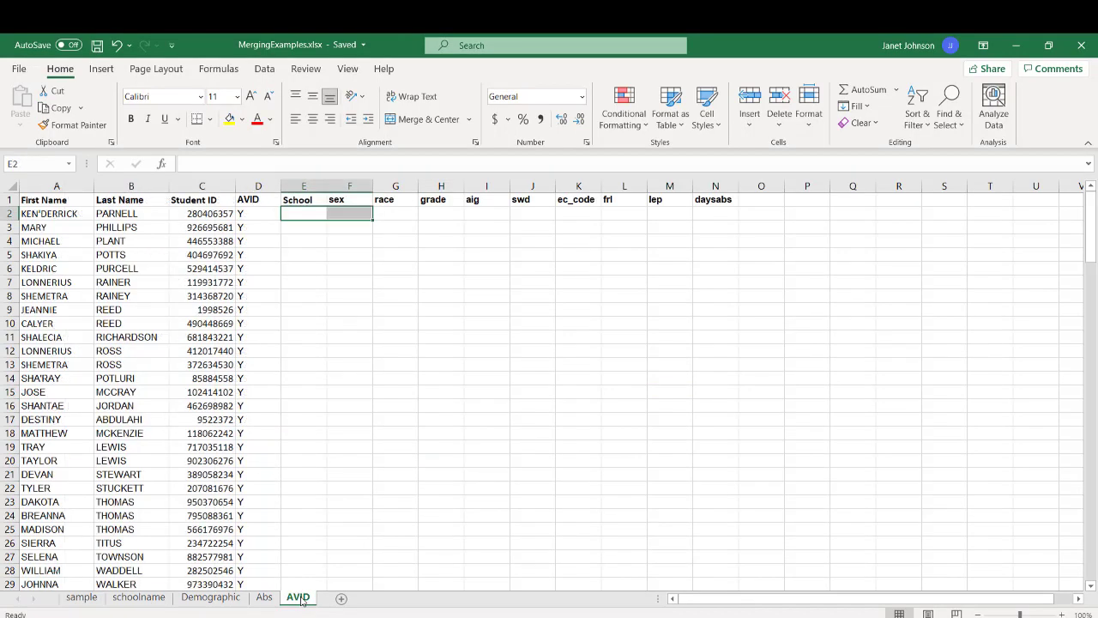
pyautogui.click(512, 351)
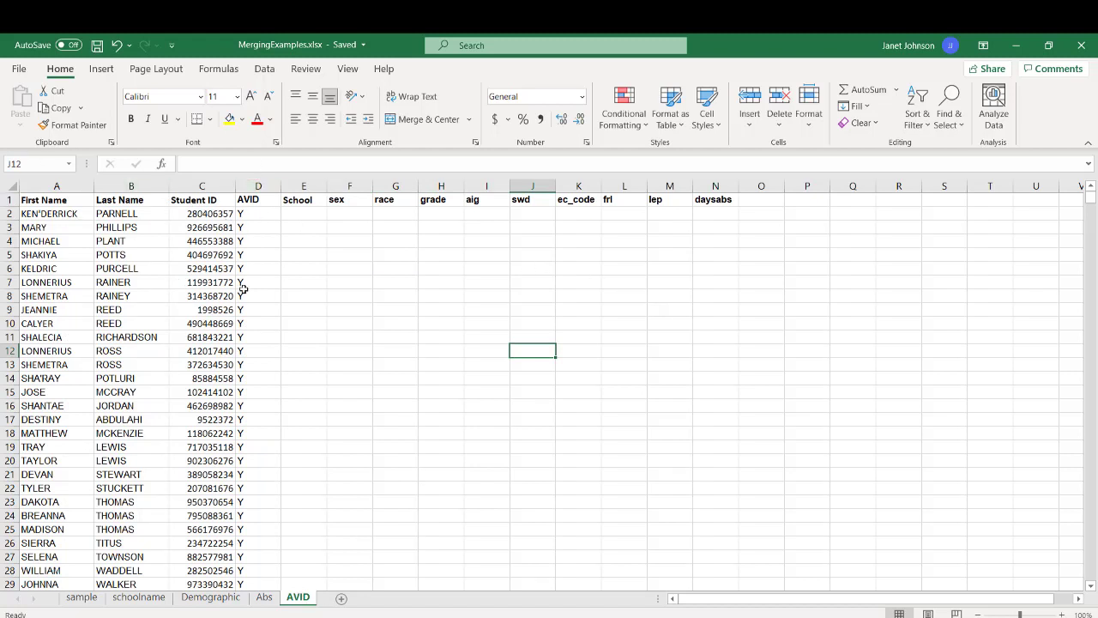
pyautogui.click(261, 252)
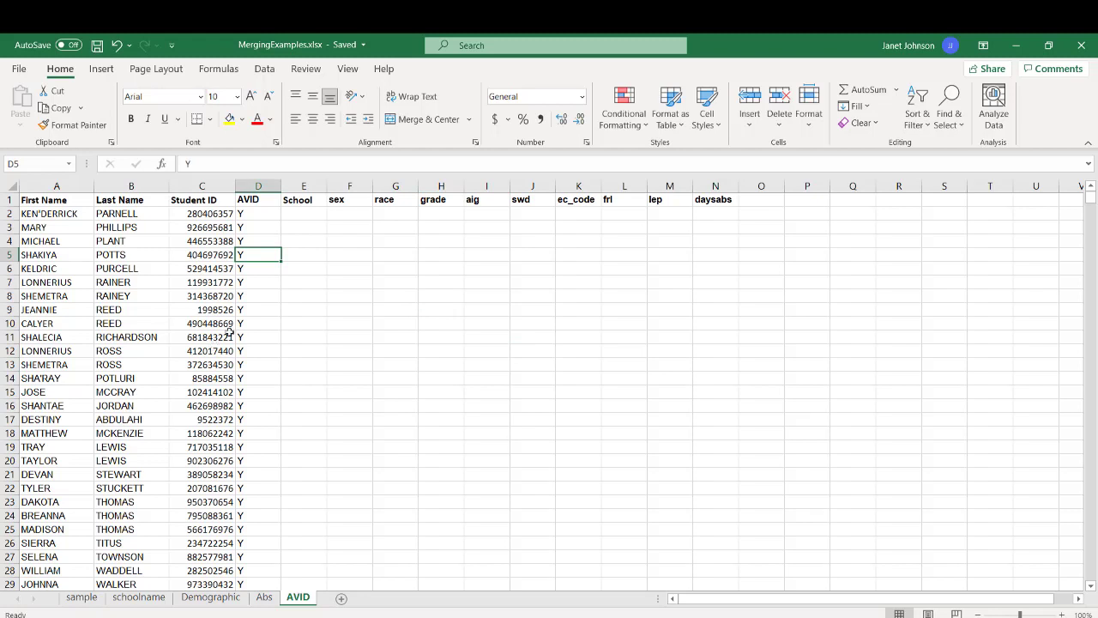
pyautogui.click(257, 216)
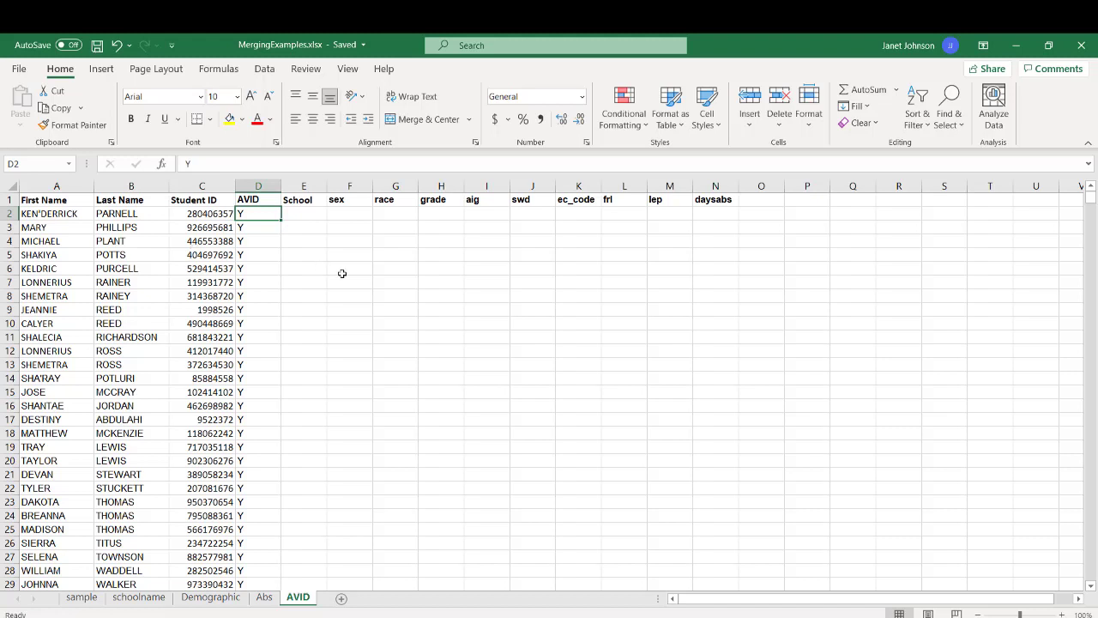
pyautogui.click(307, 215)
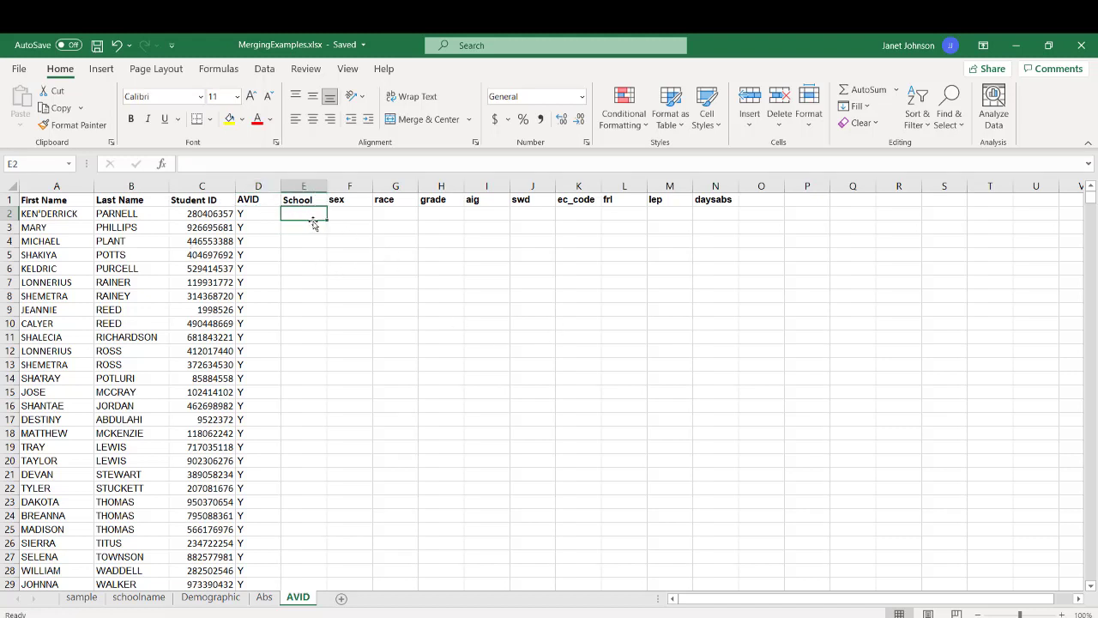
pyautogui.click(487, 202)
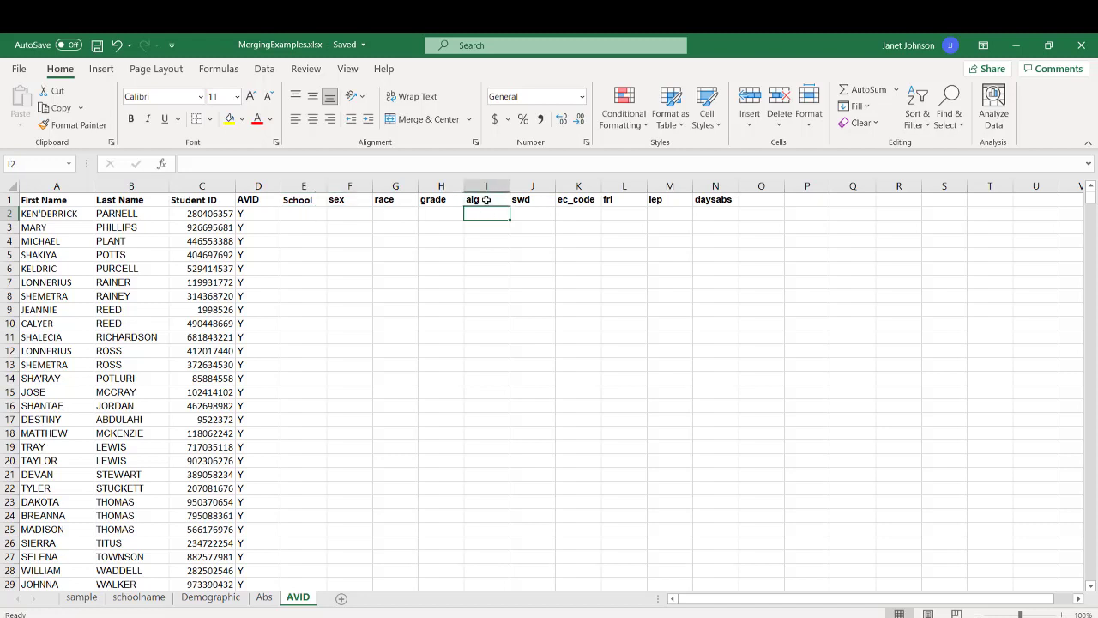
pyautogui.click(536, 199)
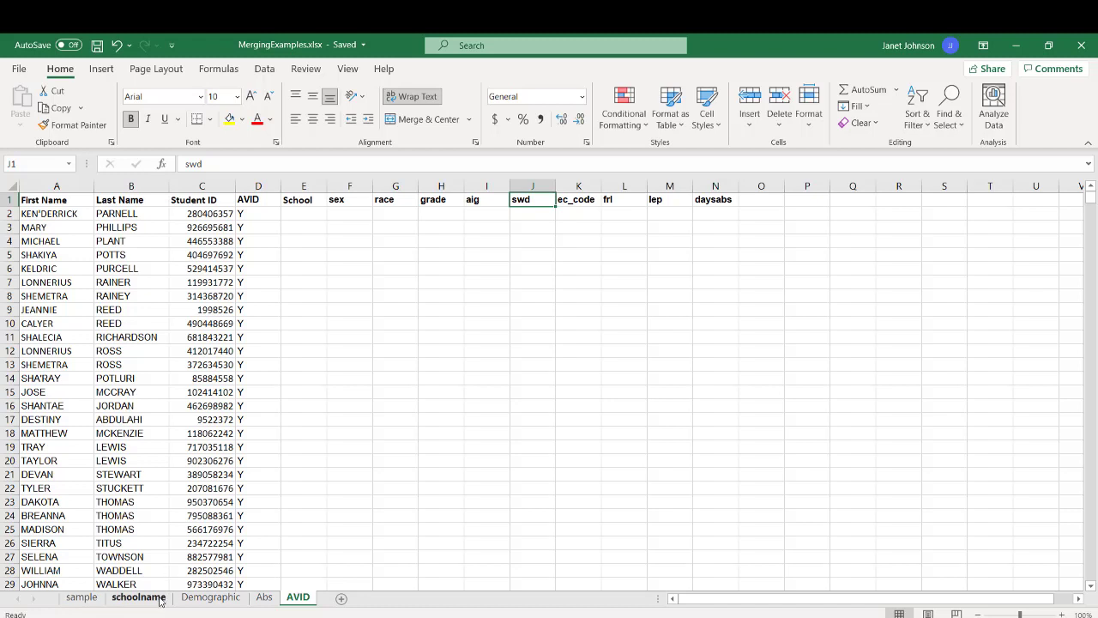
pyautogui.click(313, 217)
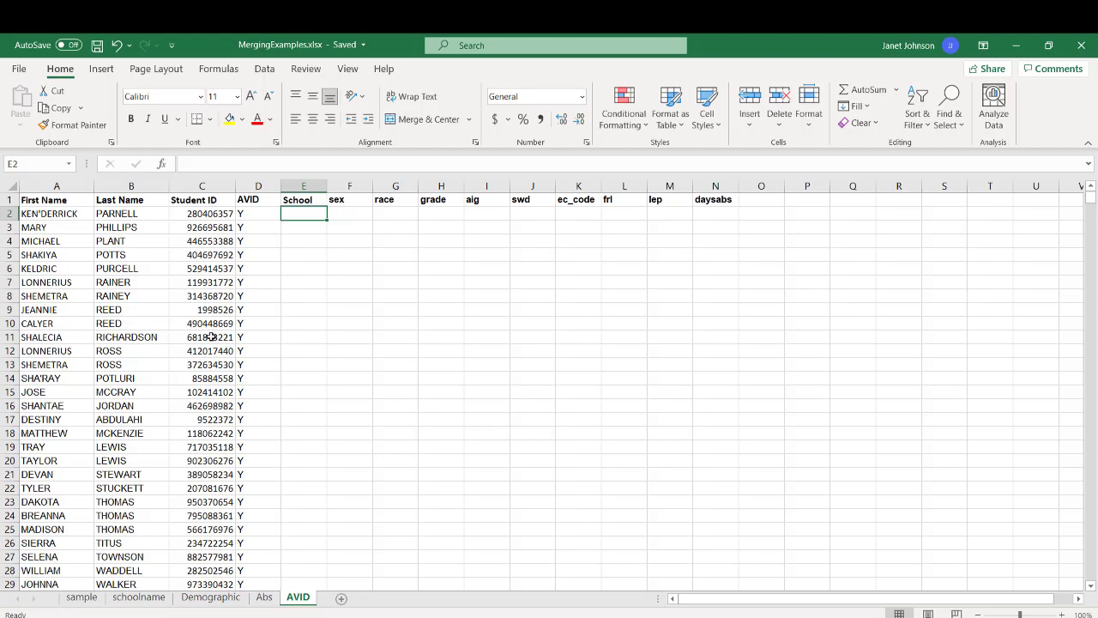
pyautogui.click(196, 212)
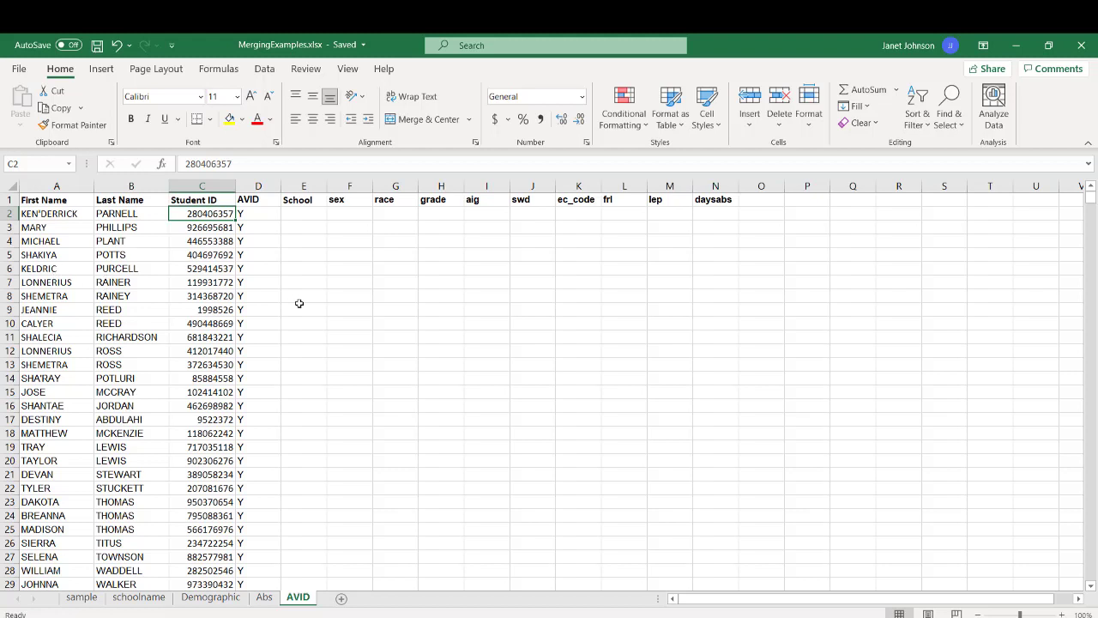
pyautogui.click(38, 213)
pyautogui.click(204, 213)
pyautogui.click(309, 213)
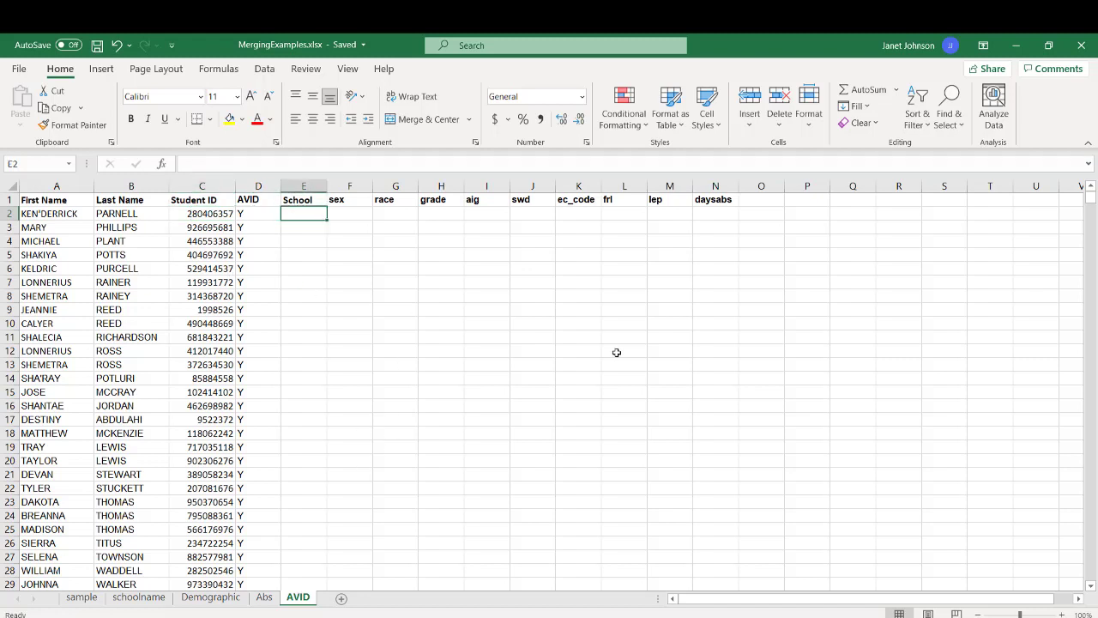
# Copy the School column on the schoolname sheet into column E, directly after the Student ID column.
pyautogui.click(146, 598)
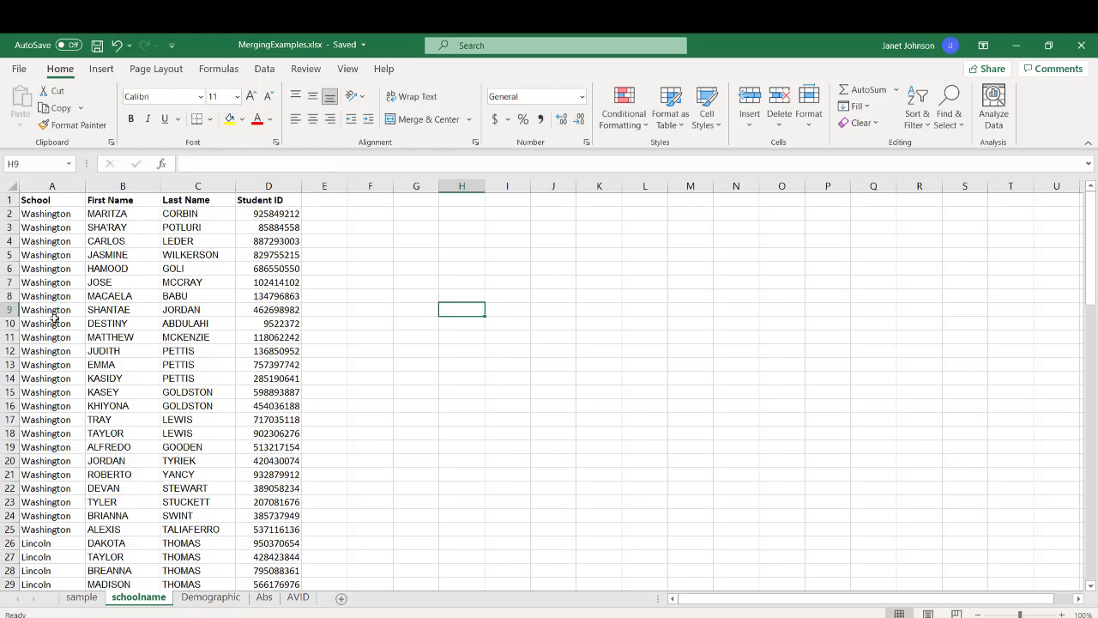
pyautogui.click(52, 186)
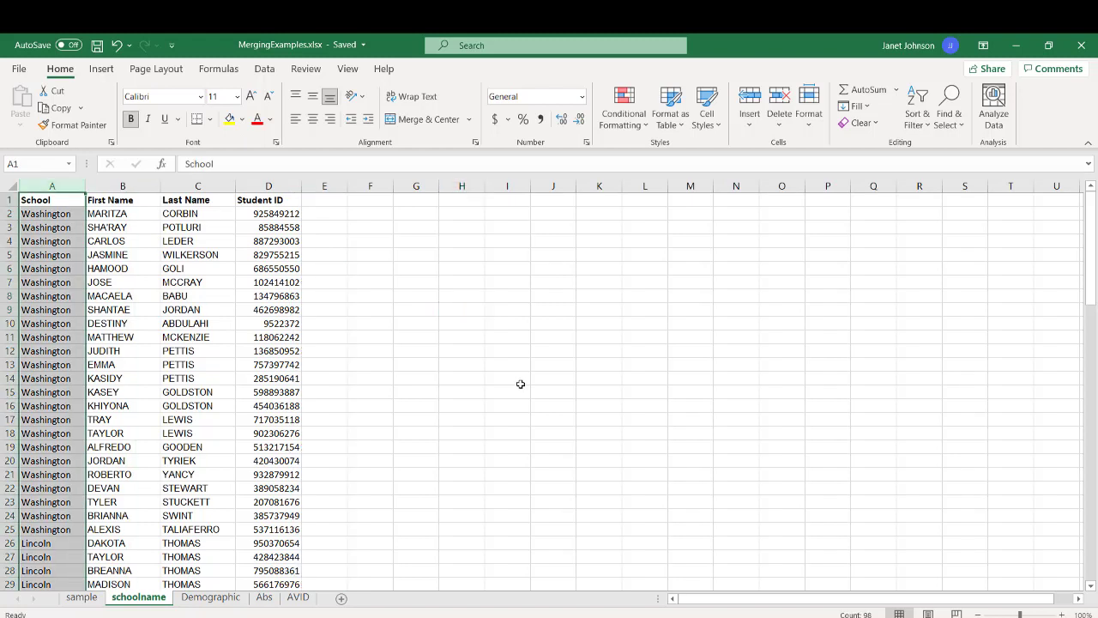
pyautogui.hotkey('ctrl', 'c')
pyautogui.click(332, 201)
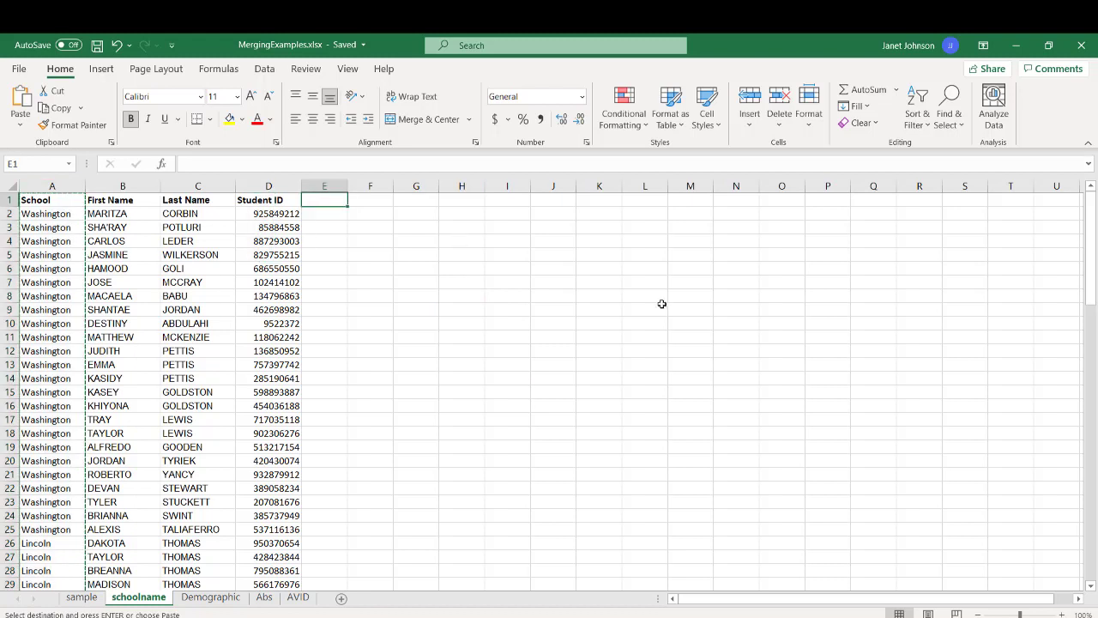
pyautogui.hotkey('ctrl', 'v')
pyautogui.click(757, 378)
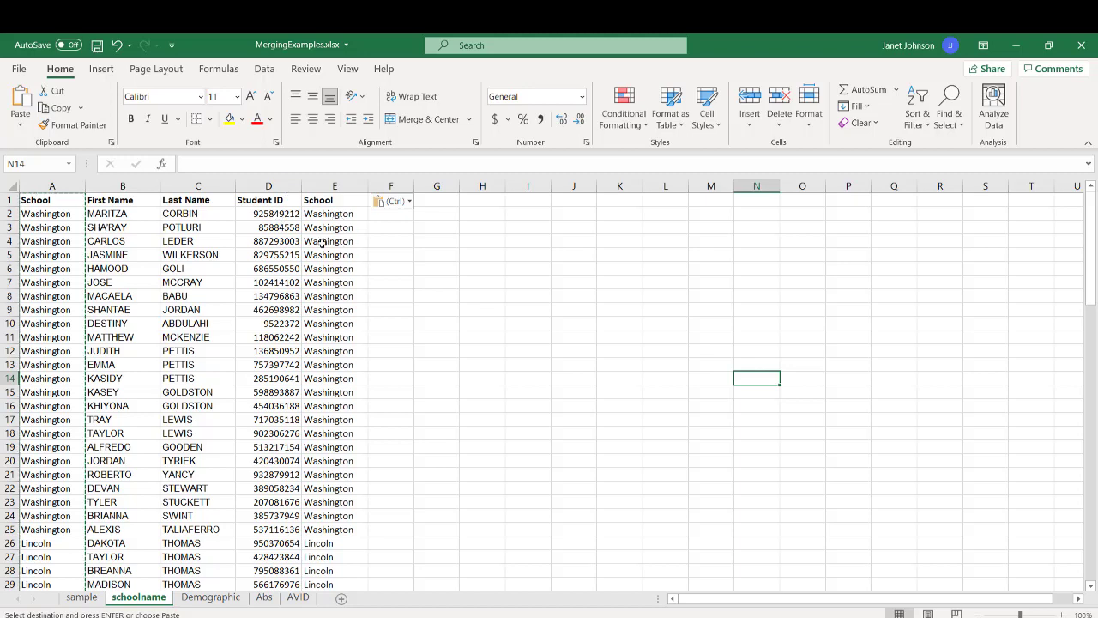
# Begin a VLOOKUP formula in the AVID sheet's E2 with C2 as lookup value and schoolname D1:E98 as table array.
pyautogui.click(297, 597)
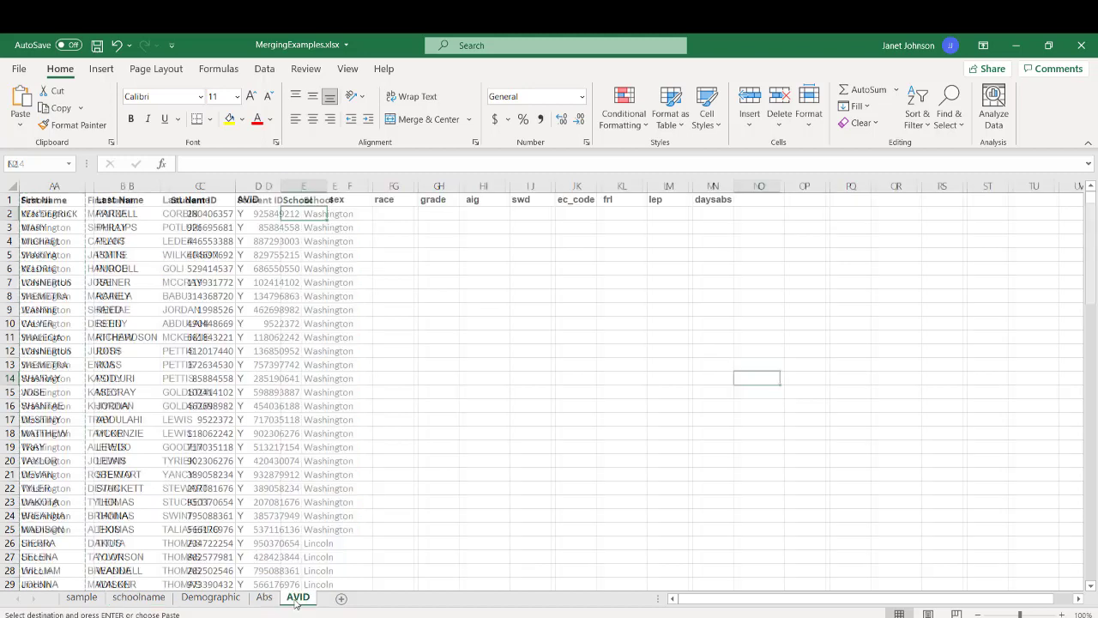
pyautogui.press('F2')
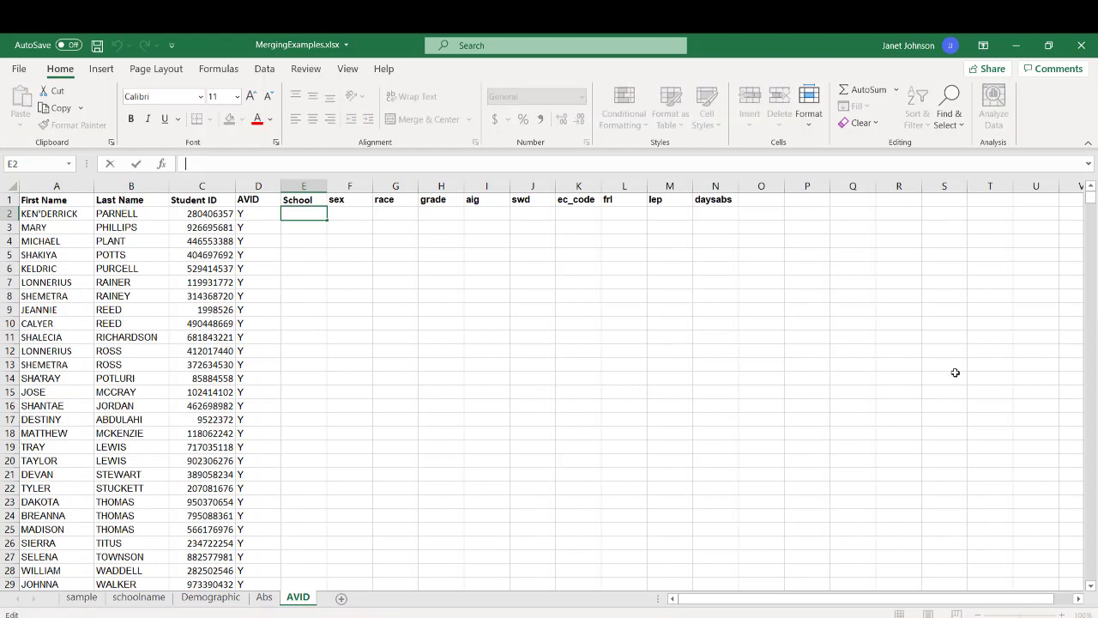
pyautogui.write('=')
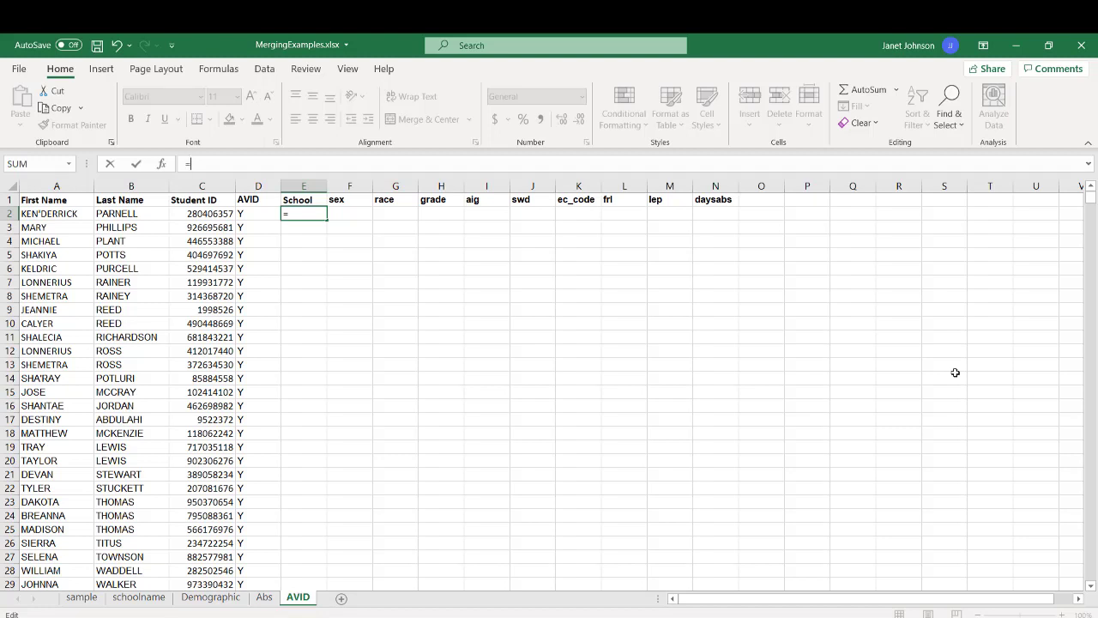
pyautogui.write('vlookup')
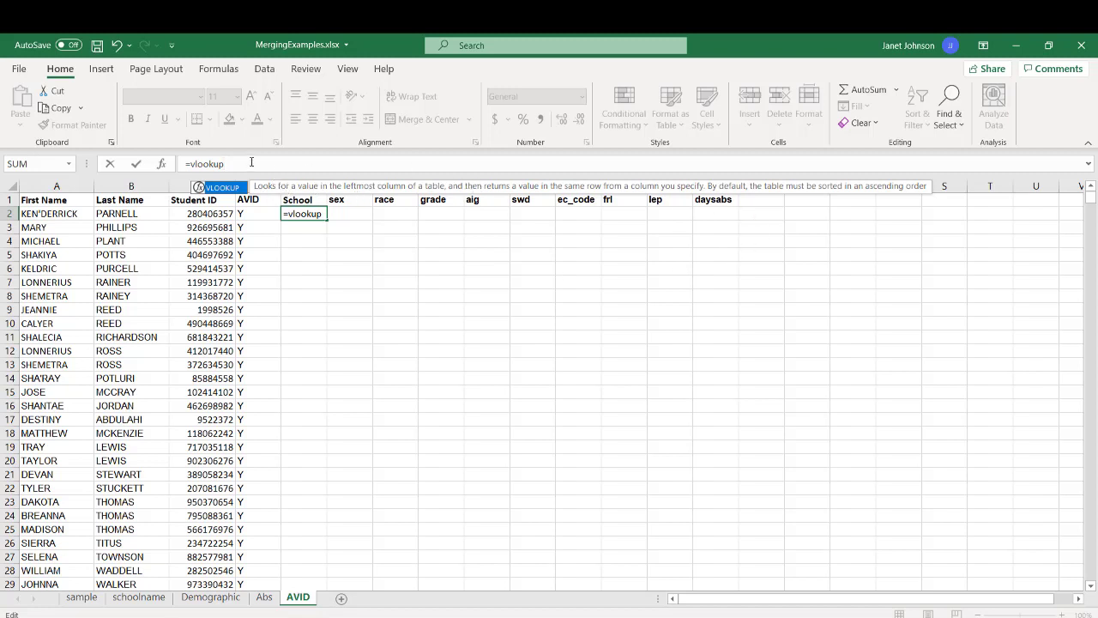
pyautogui.write('(')
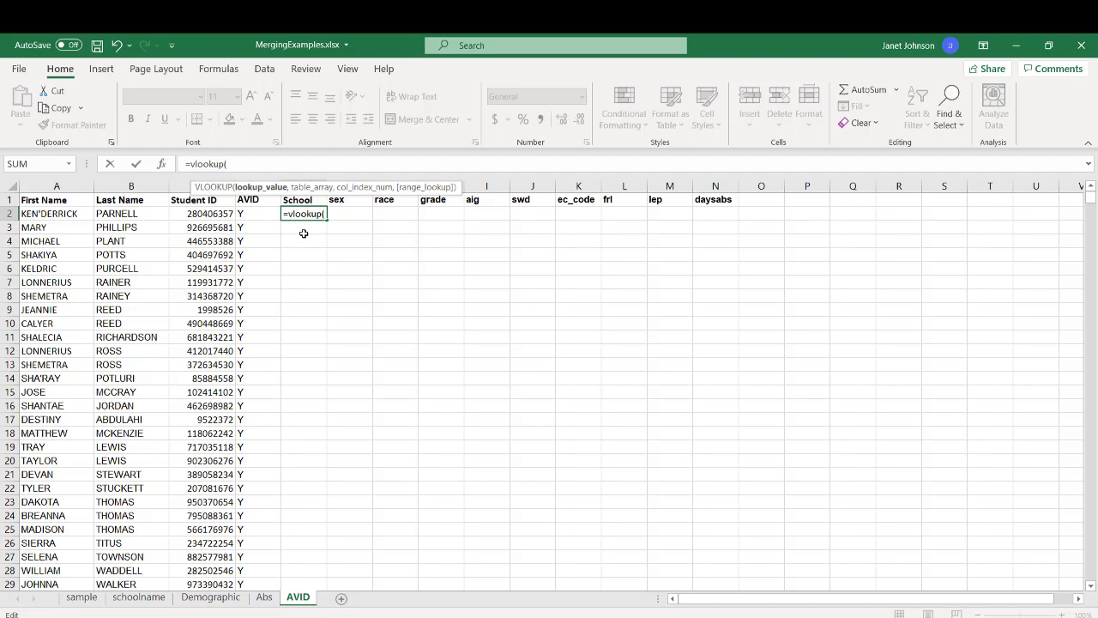
pyautogui.click(205, 214)
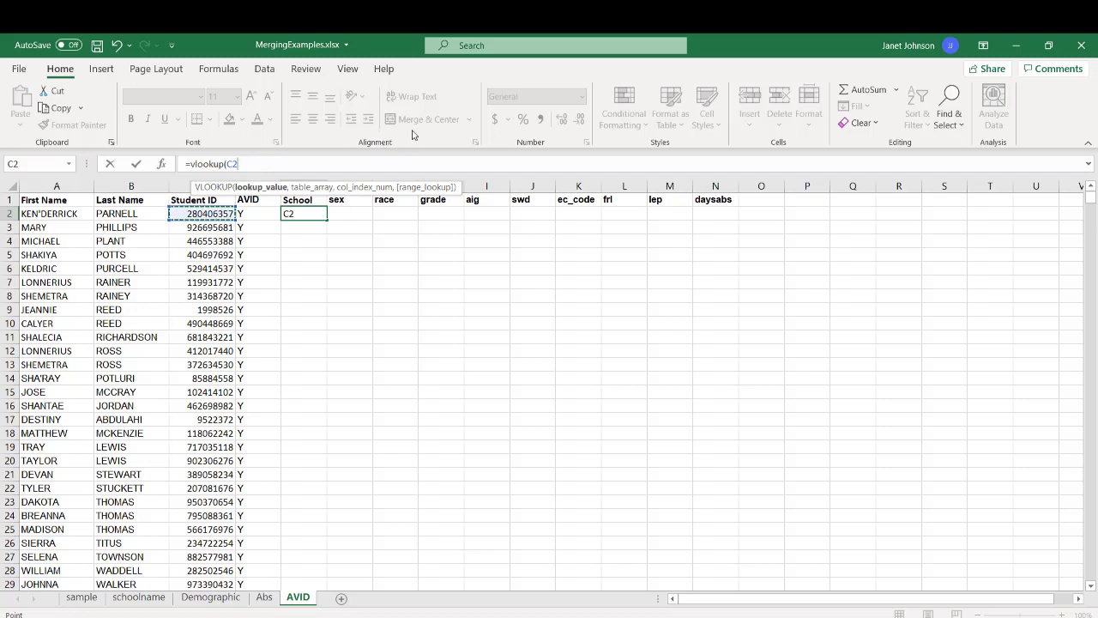
pyautogui.write(',')
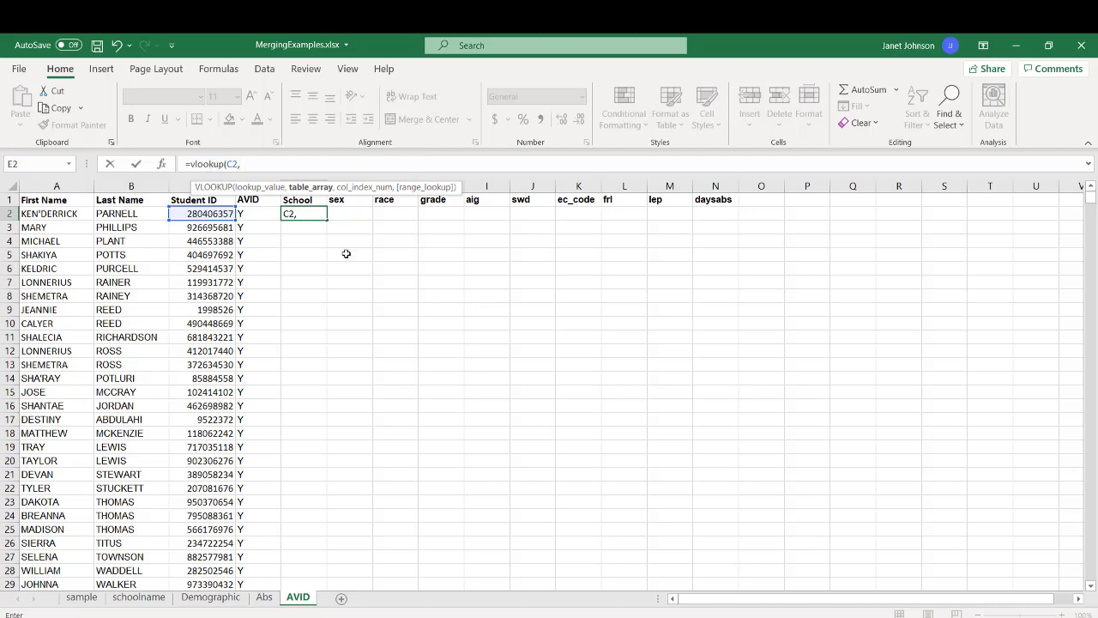
pyautogui.click(152, 601)
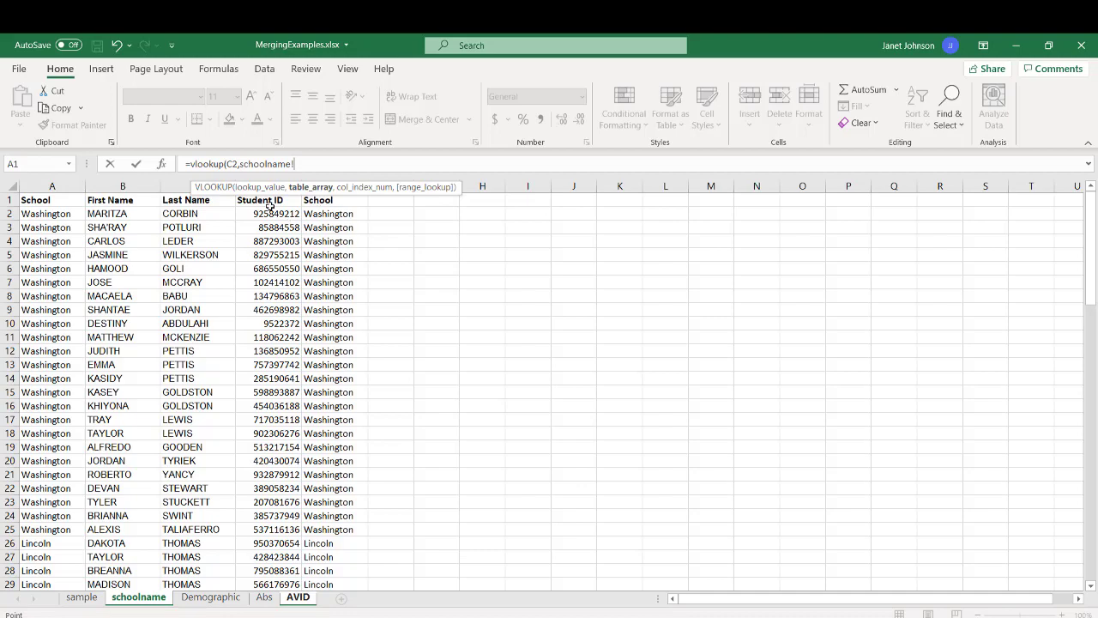
pyautogui.moveTo(268, 204); pyautogui.dragTo(349, 316)
pyautogui.moveTo(350, 530); pyautogui.dragTo(339, 553)
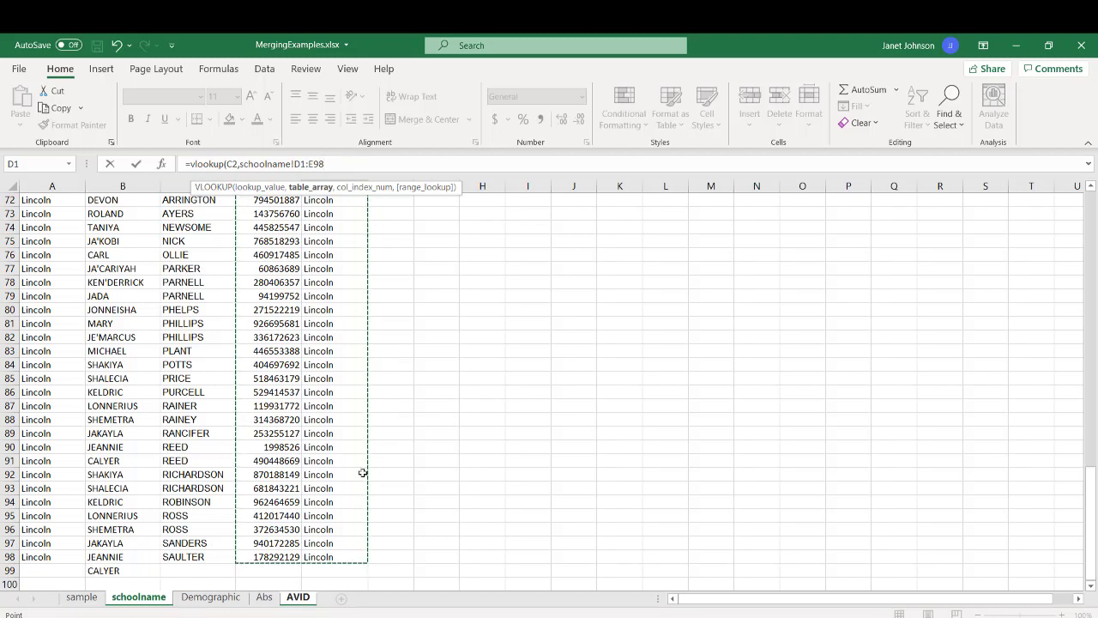
# Make the table range absolute as $D$1:$E$98 and complete the School formula with column index 2 and false.
pyautogui.click(296, 163)
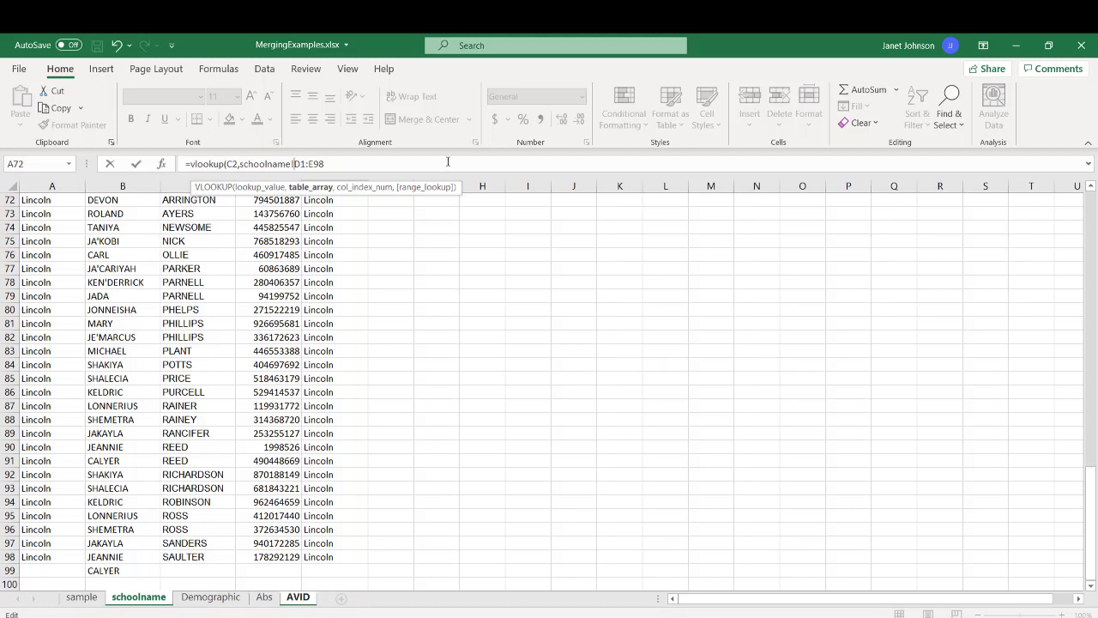
pyautogui.write('$D$')
pyautogui.click(313, 164)
pyautogui.write('$D')
pyautogui.write('$E$98')
pyautogui.write(',')
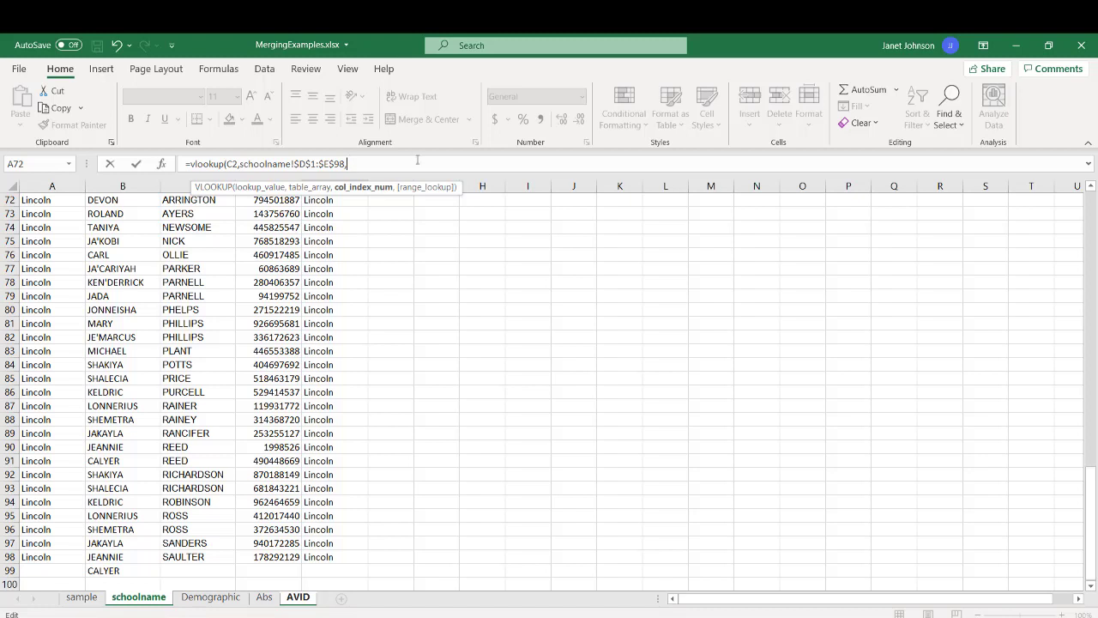
pyautogui.write('2,false')
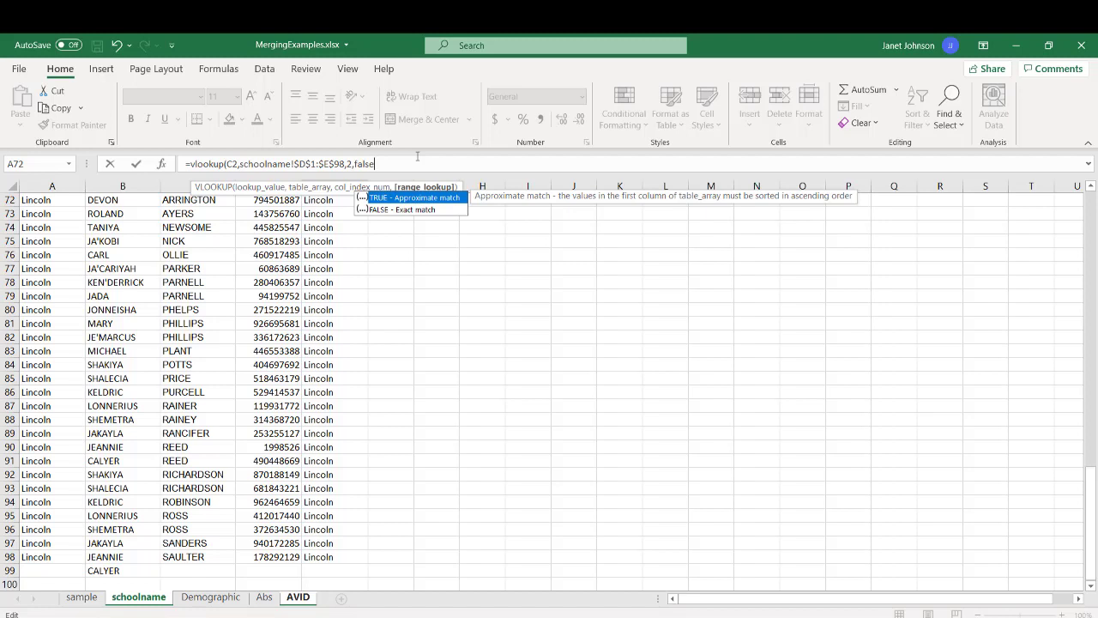
pyautogui.write(')')
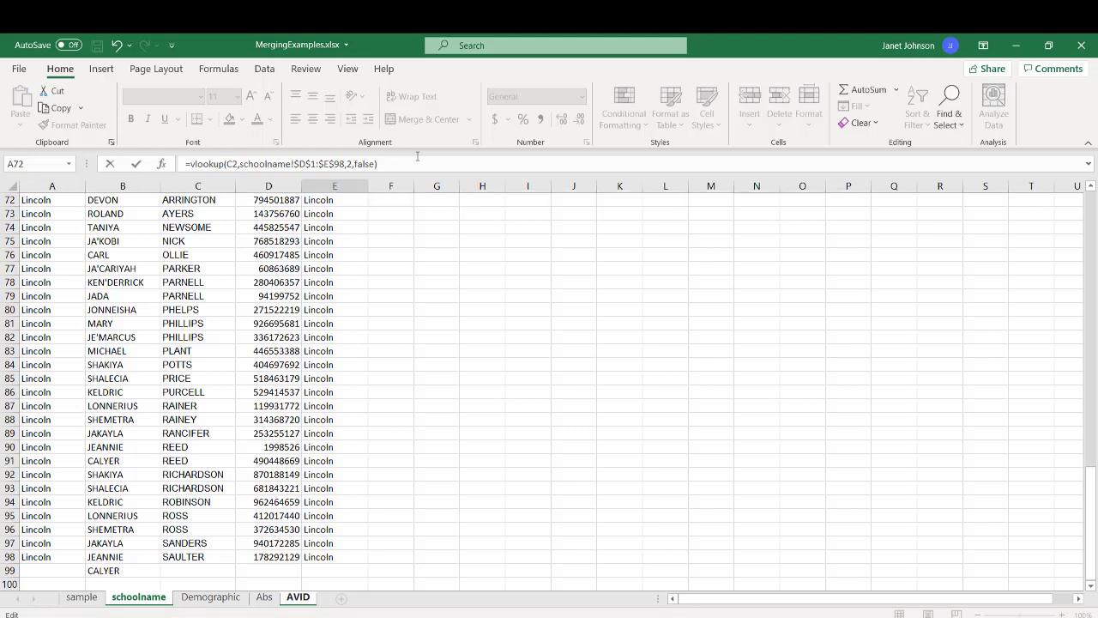
pyautogui.press('Return')
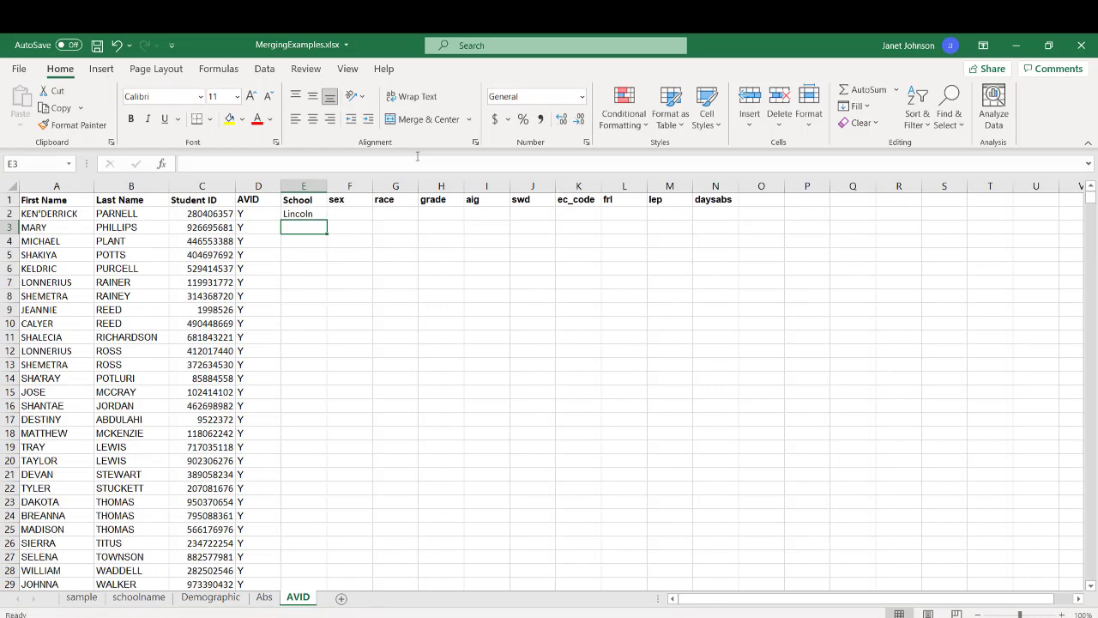
# Fill the School lookup formula from E2 down through E53 and check the school names returned along the column.
pyautogui.click(309, 213)
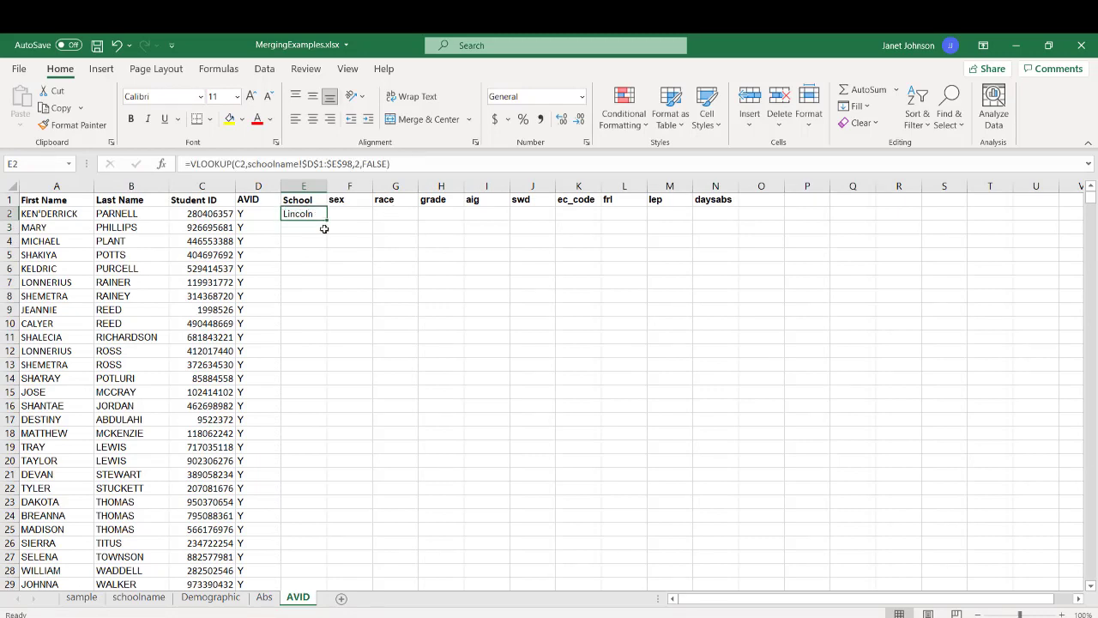
pyautogui.moveTo(328, 220); pyautogui.dragTo(306, 325)
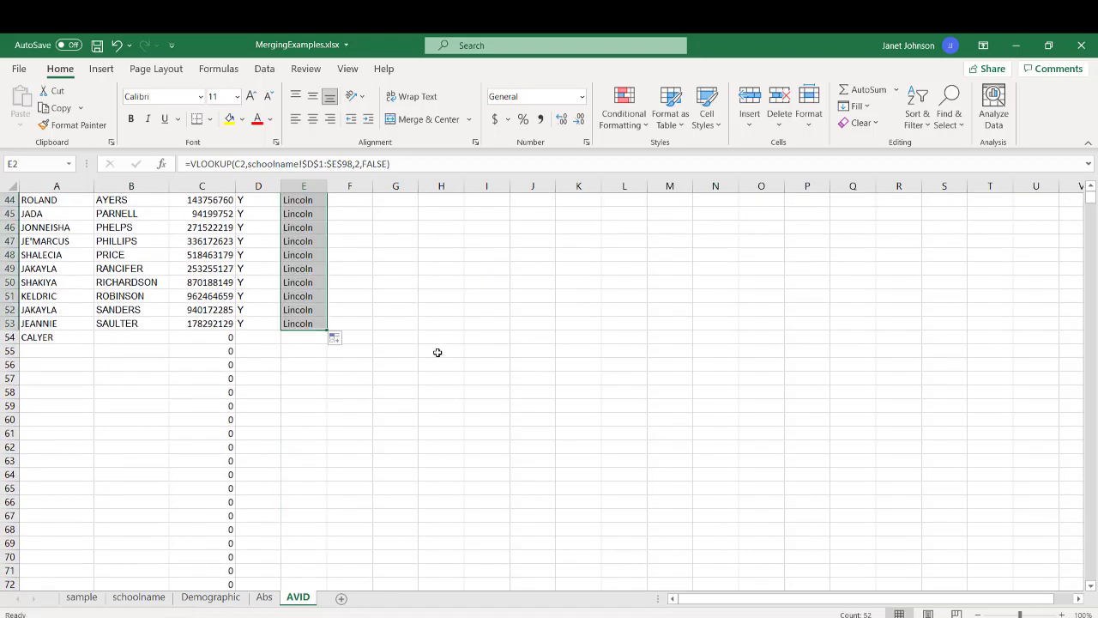
pyautogui.click(438, 353)
pyautogui.scroll(14, 443, 341)
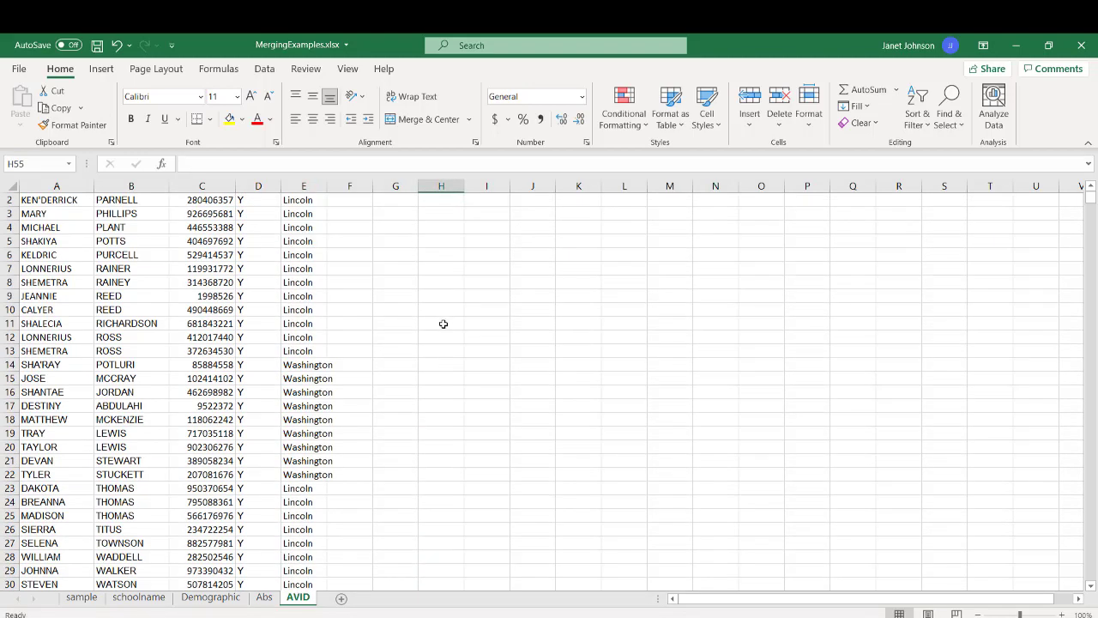
pyautogui.scroll(1, 444, 318)
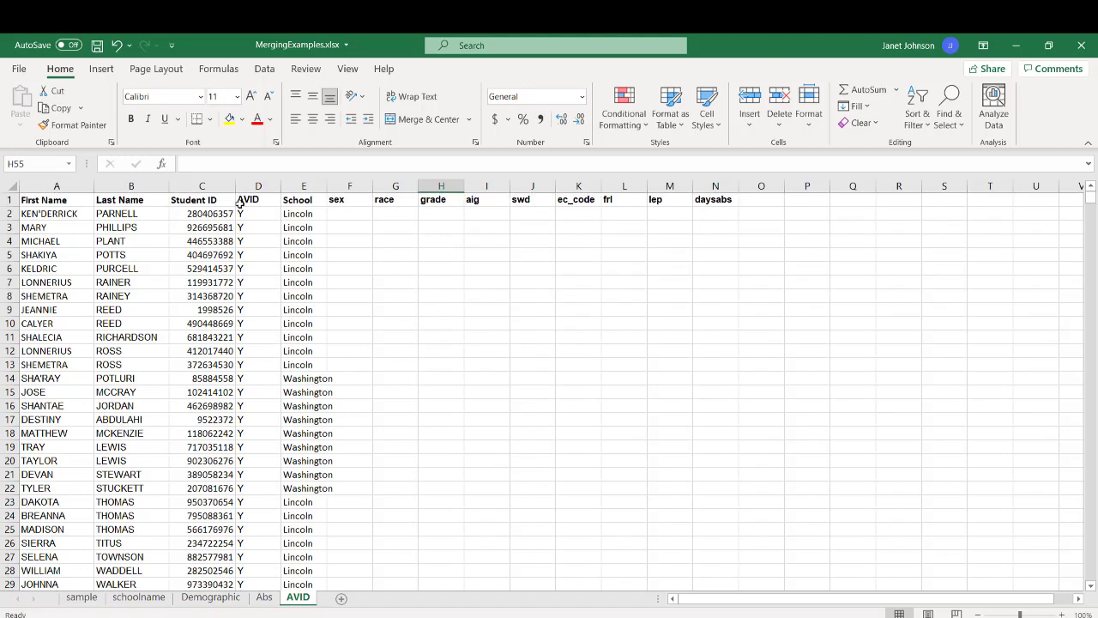
pyautogui.scroll(-3, 469, 445)
pyautogui.scroll(-6, 469, 445)
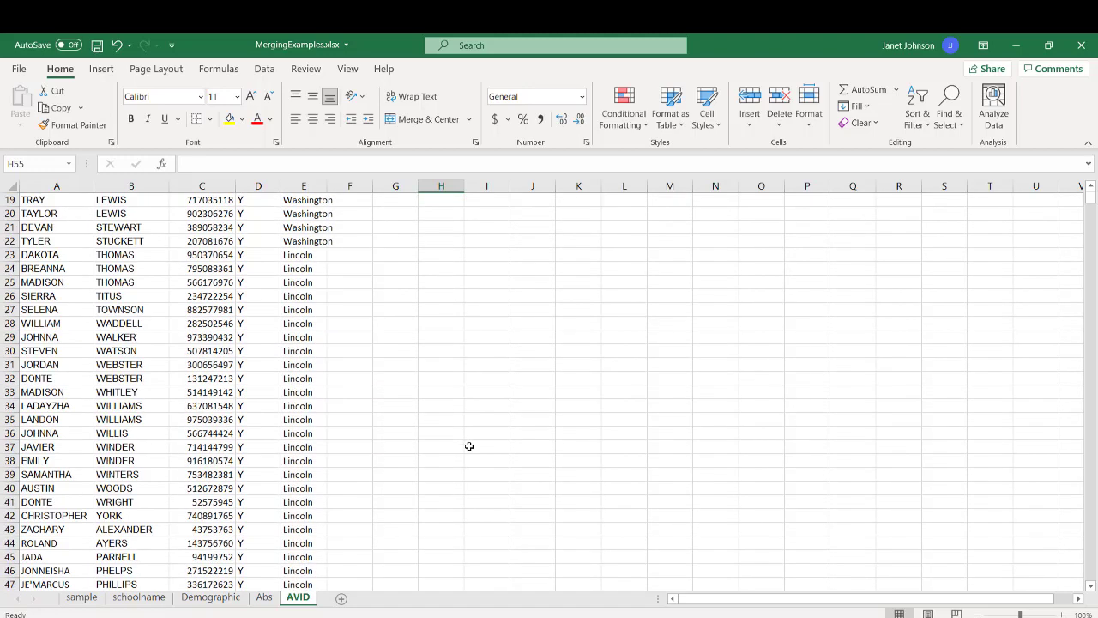
pyautogui.scroll(8, 470, 446)
pyautogui.scroll(1, 469, 445)
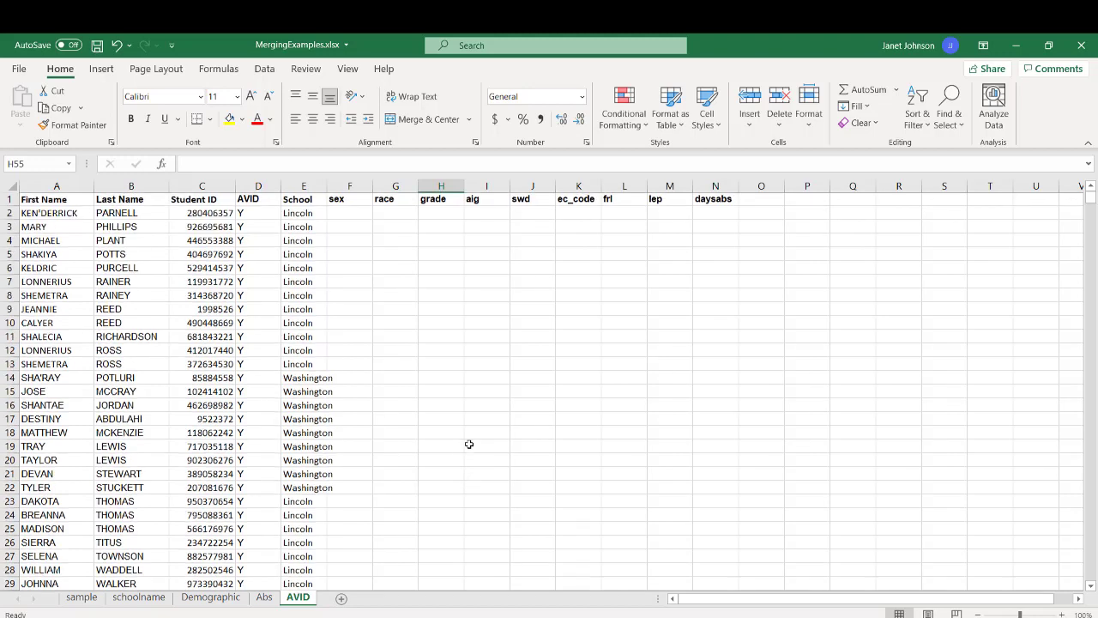
# Begin a VLOOKUP formula in the sex cell F2 with $C2 as lookup value and Demographic C1:K98 as table array.
pyautogui.click(348, 214)
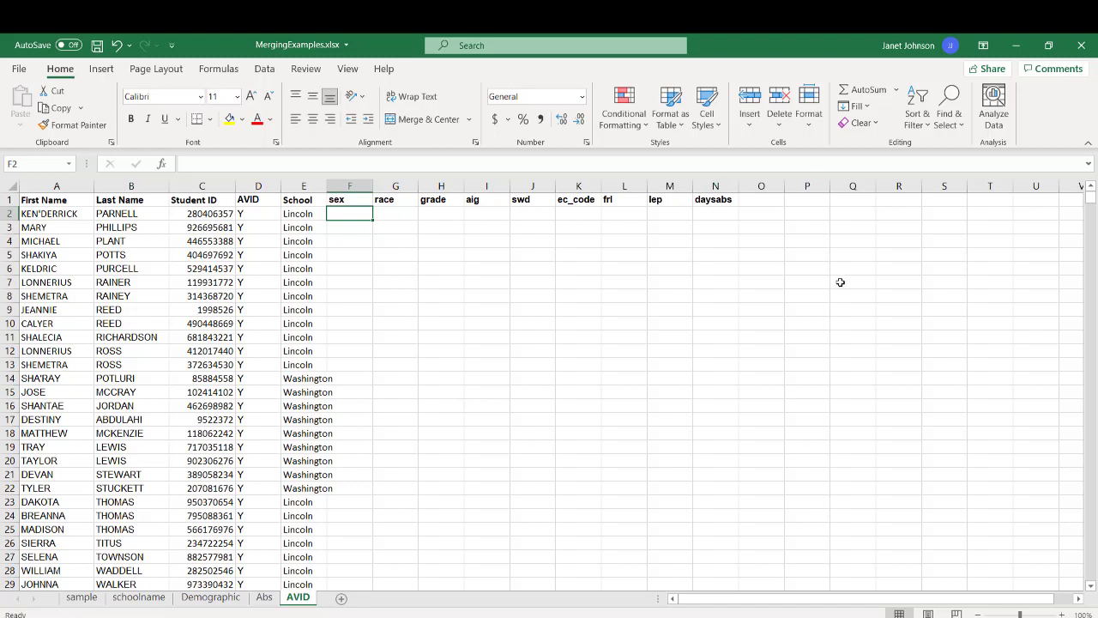
pyautogui.write('=')
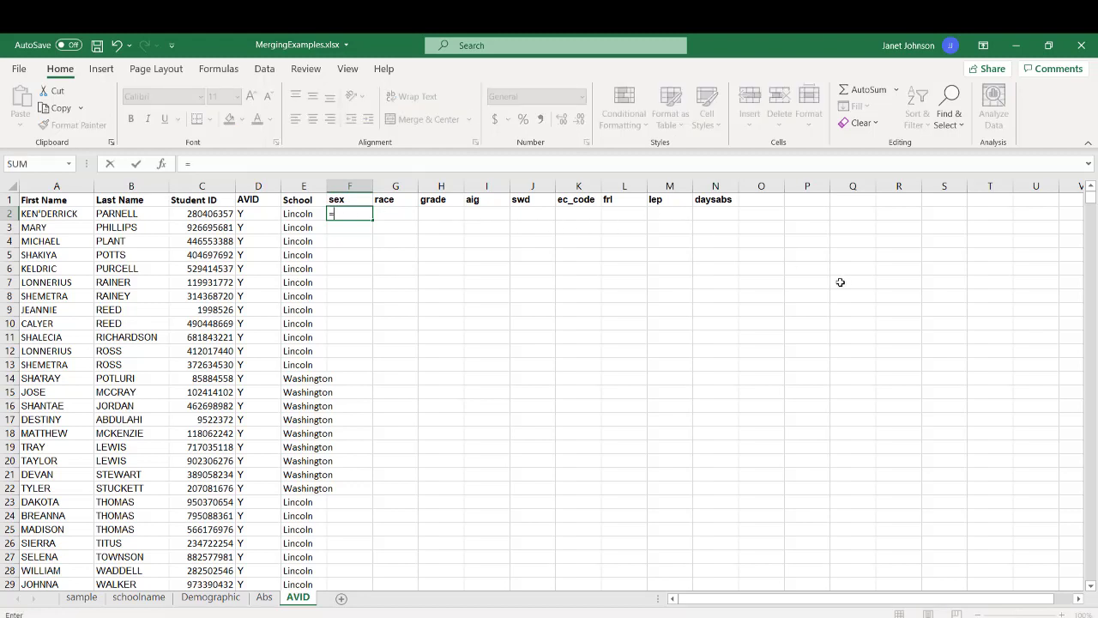
pyautogui.write('vlook')
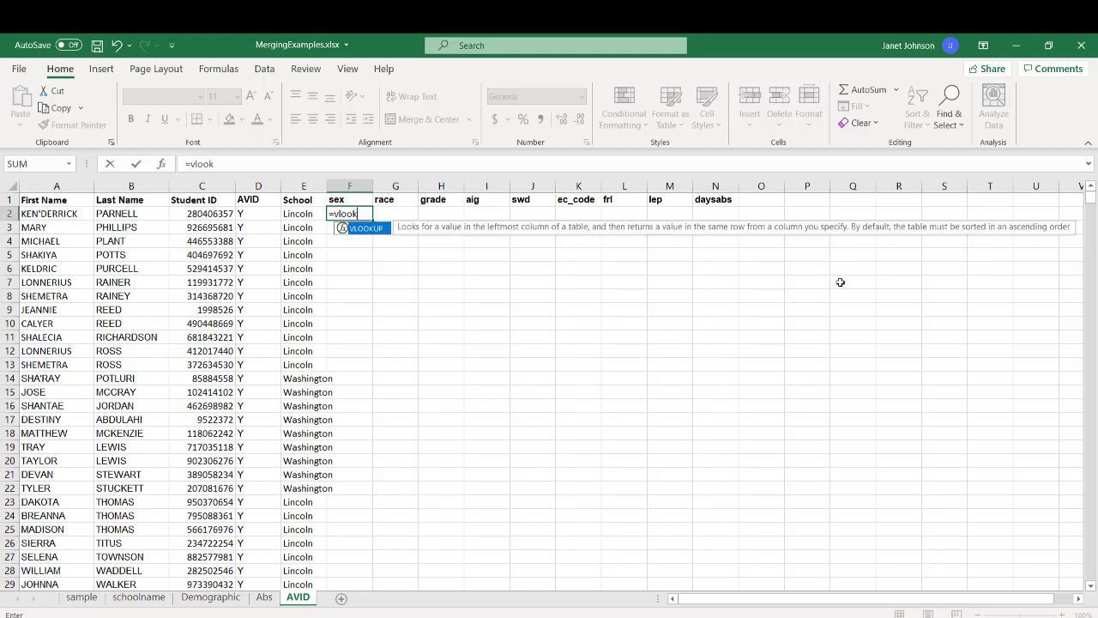
pyautogui.write('up(')
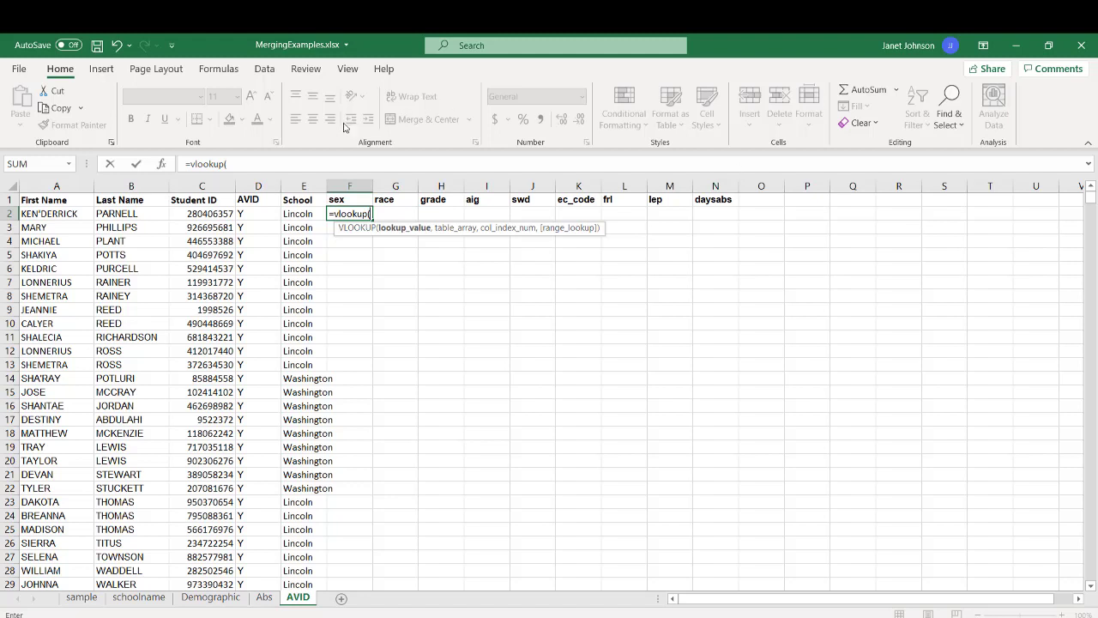
pyautogui.click(226, 212)
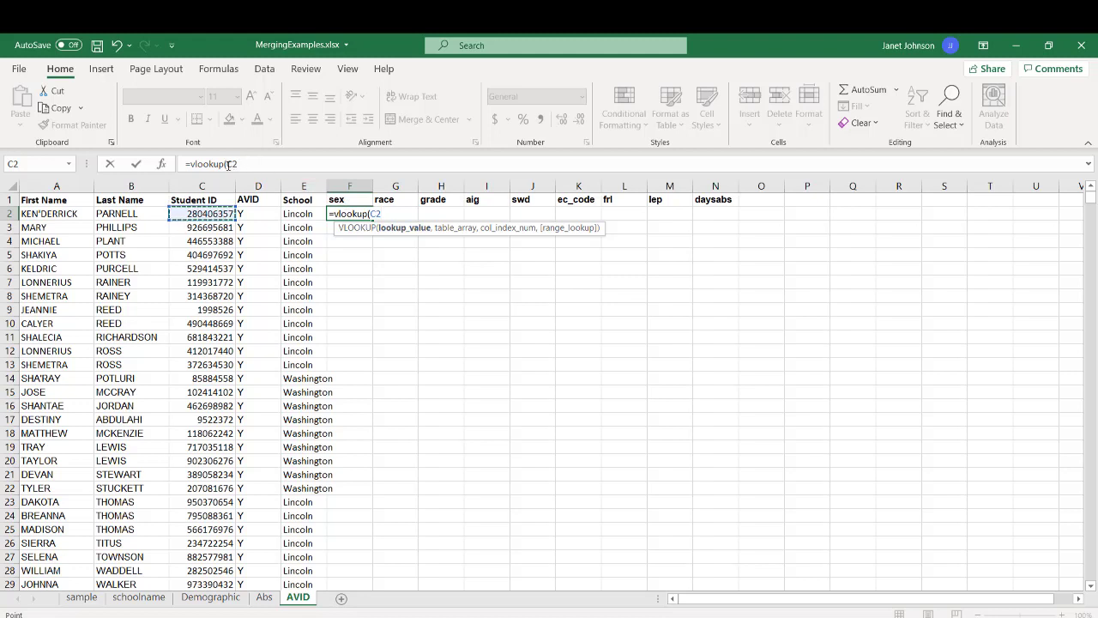
pyautogui.click(321, 165)
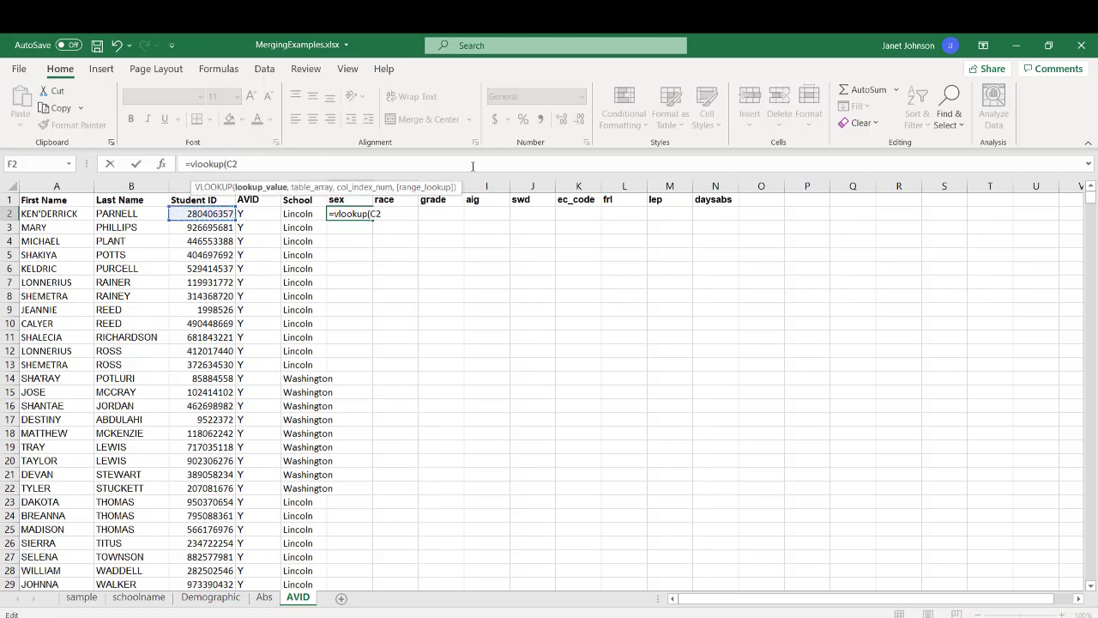
pyautogui.write('$C2')
pyautogui.write(',')
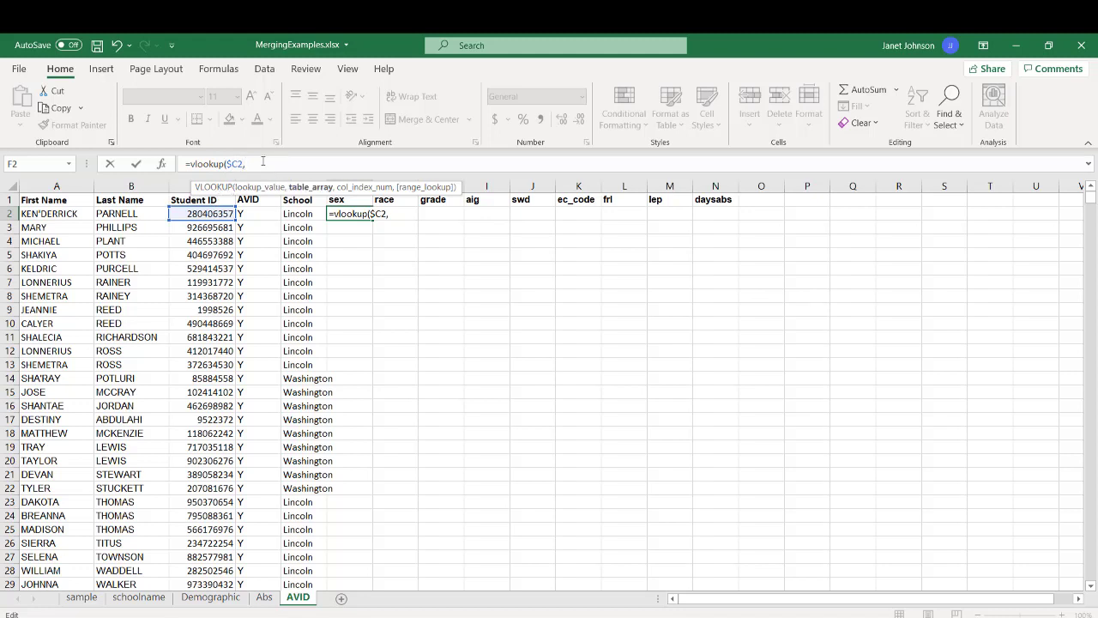
pyautogui.click(206, 598)
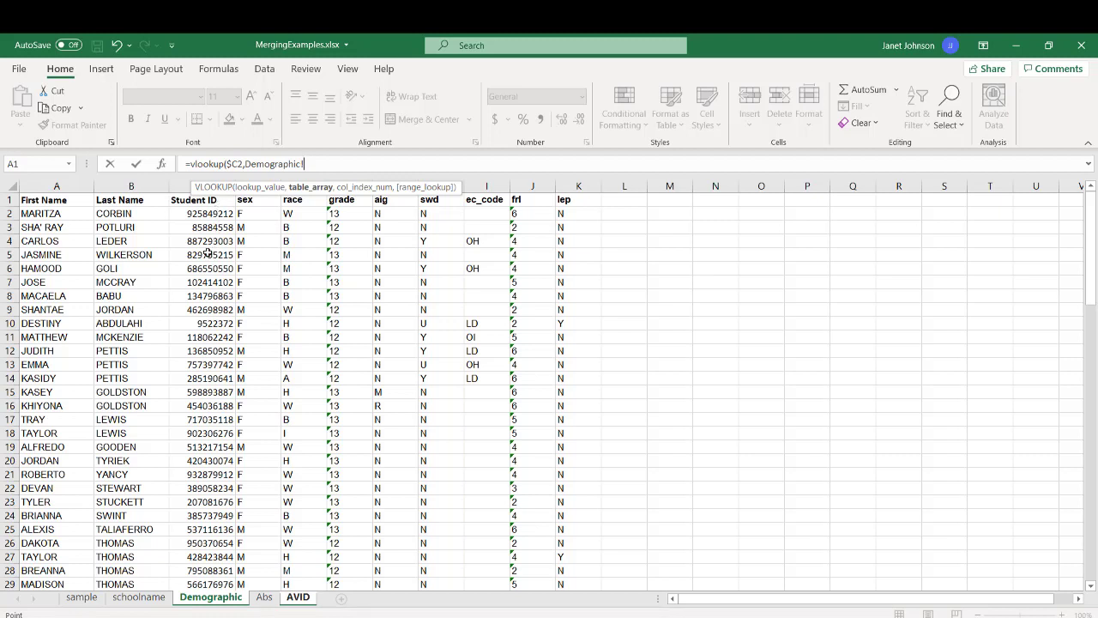
pyautogui.click(215, 200)
pyautogui.moveTo(215, 200); pyautogui.dragTo(577, 561)
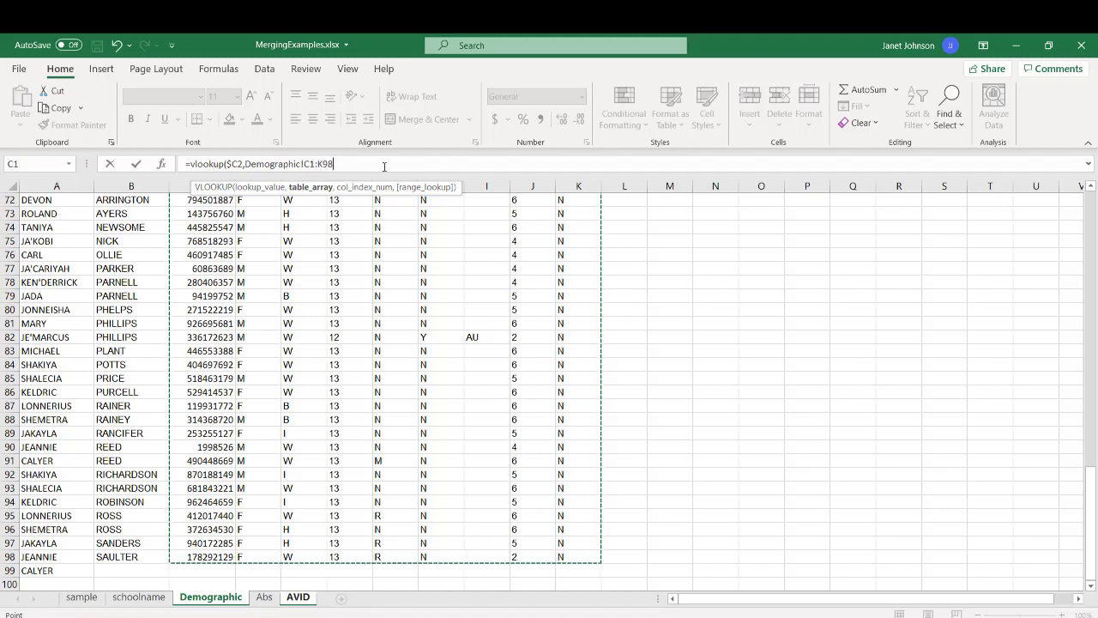
# Make the Demographic range absolute as $C$1:$K$98 and complete the sex formula with column index 2 and false.
pyautogui.click(303, 164)
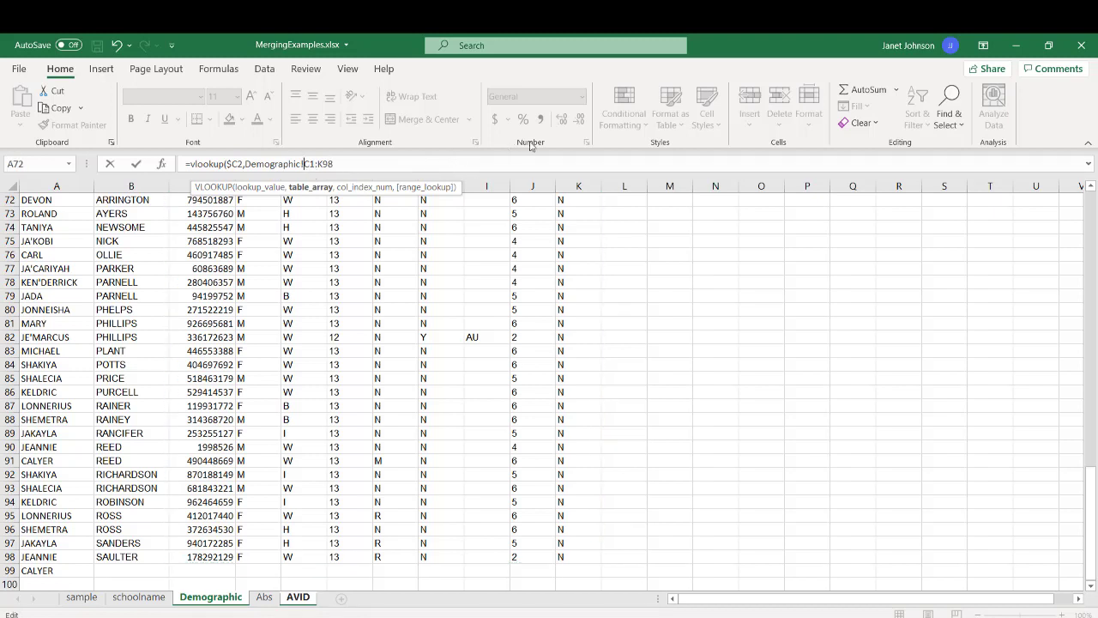
pyautogui.write('$')
pyautogui.write('1')
pyautogui.write(',2')
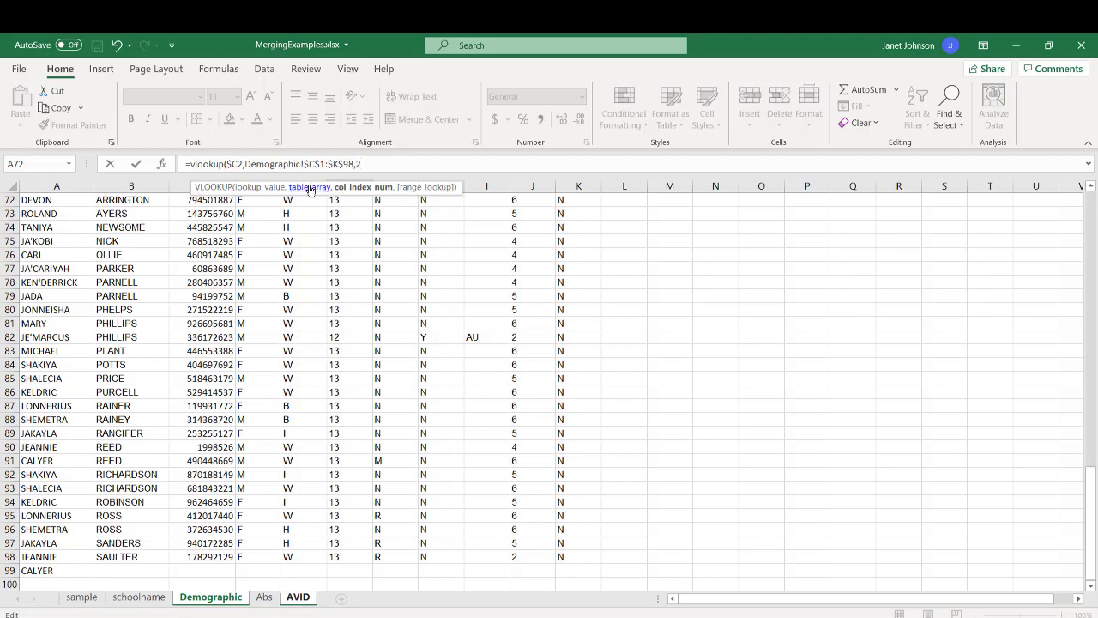
pyautogui.write(',fal')
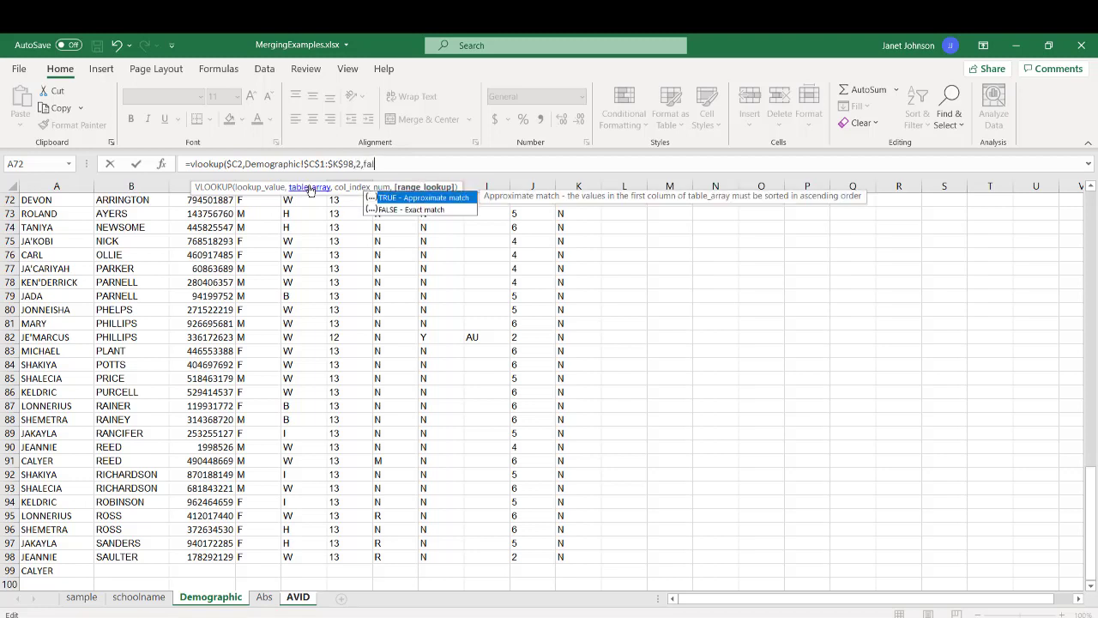
pyautogui.write('se)')
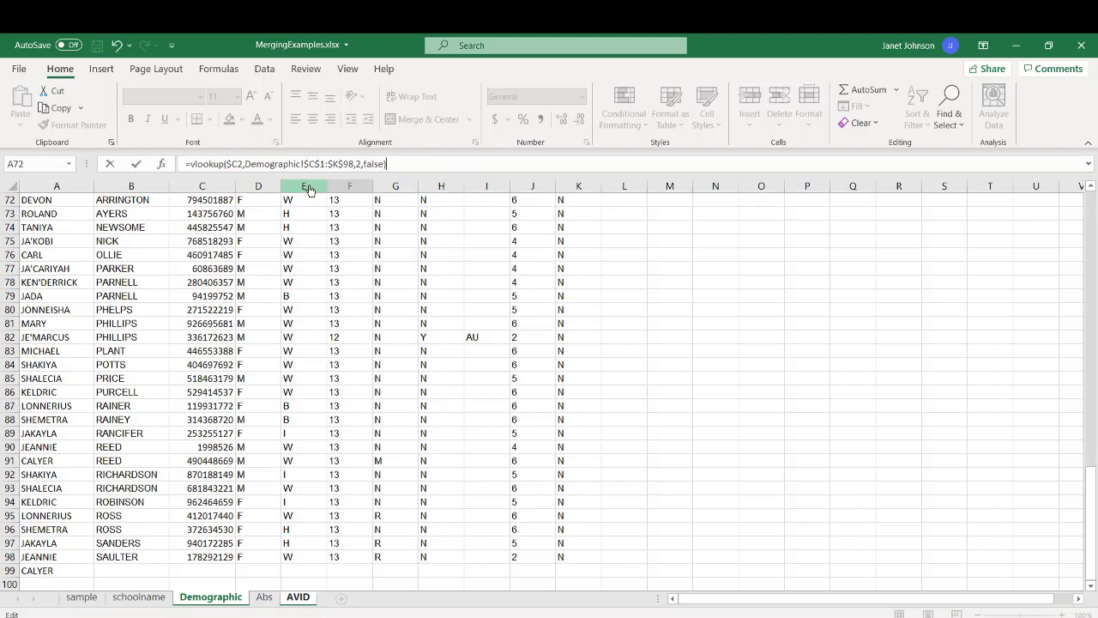
pyautogui.press('Return')
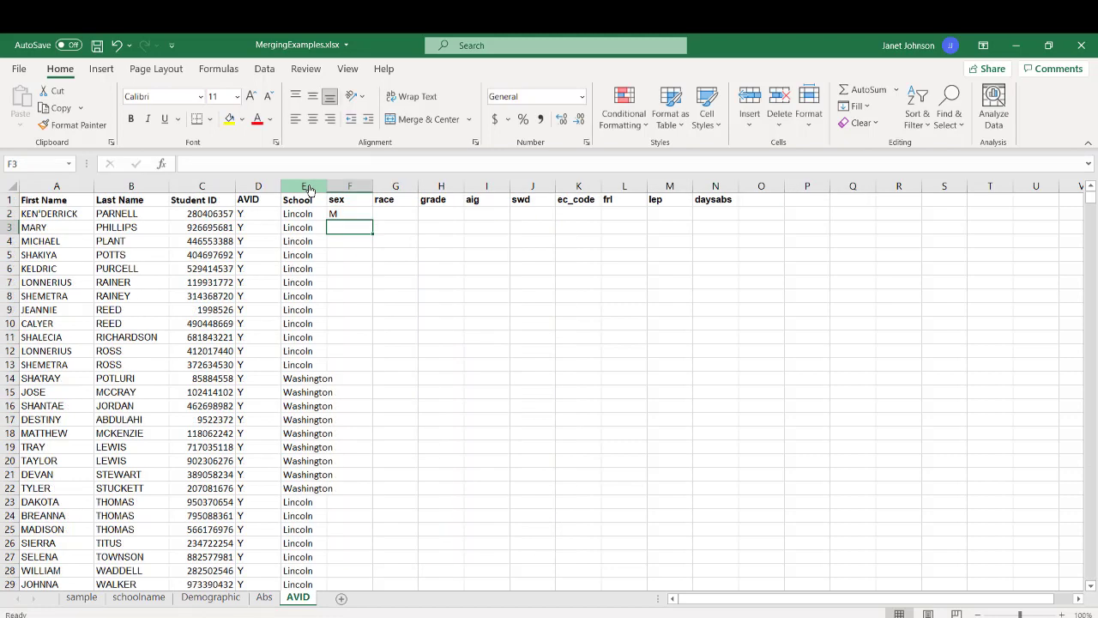
# Fill the sex lookup formula from F2 across the row through the lep cell M2.
pyautogui.click(341, 216)
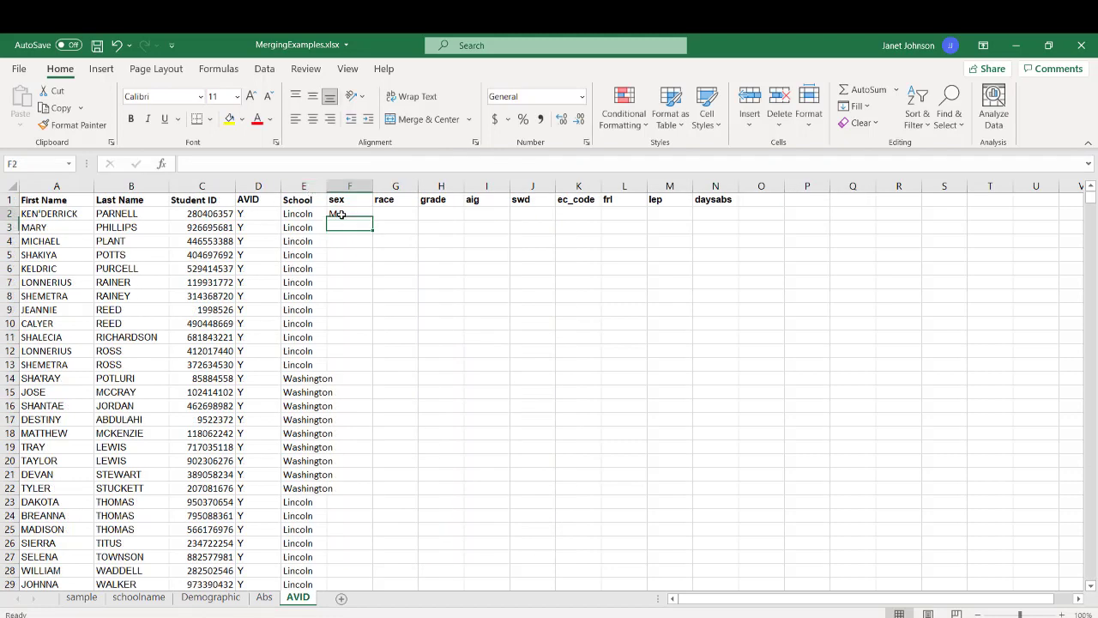
pyautogui.click(853, 365)
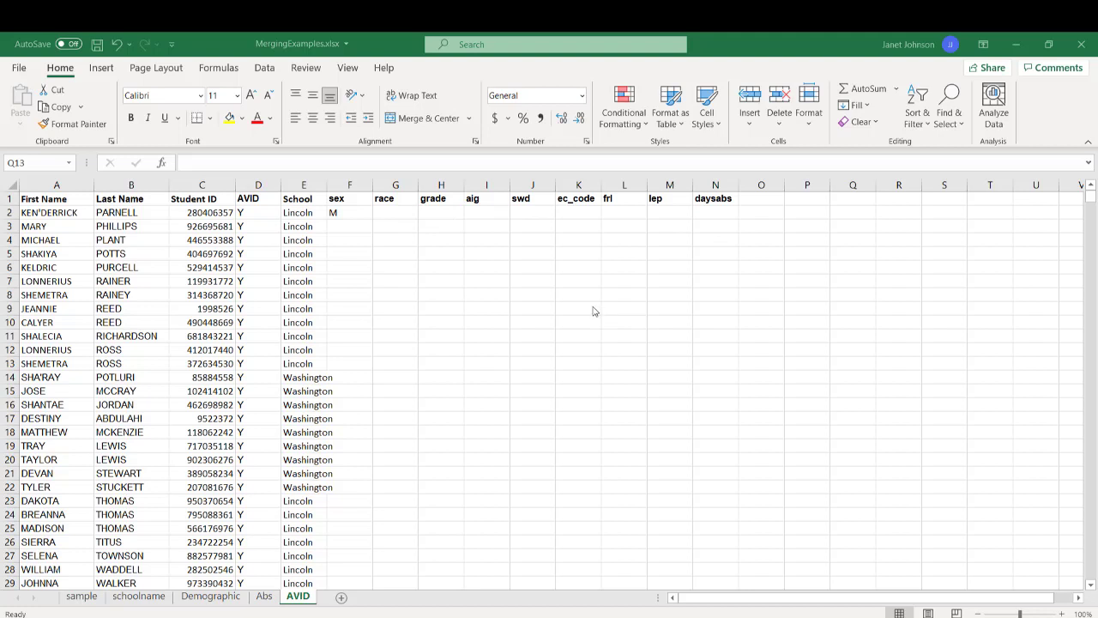
pyautogui.click(359, 215)
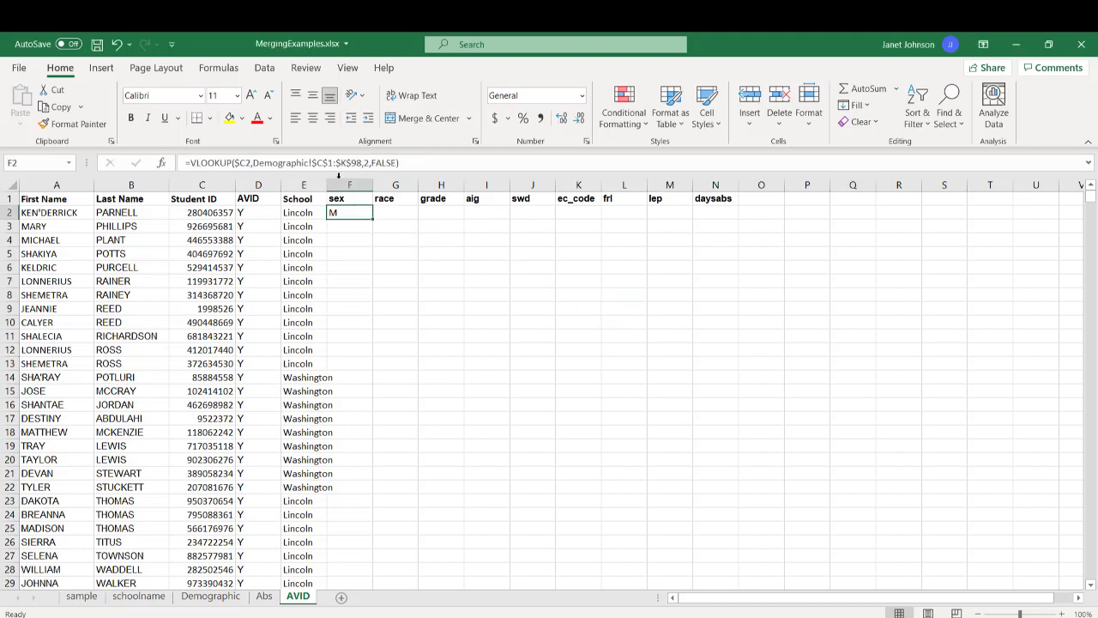
pyautogui.moveTo(374, 218); pyautogui.dragTo(675, 229)
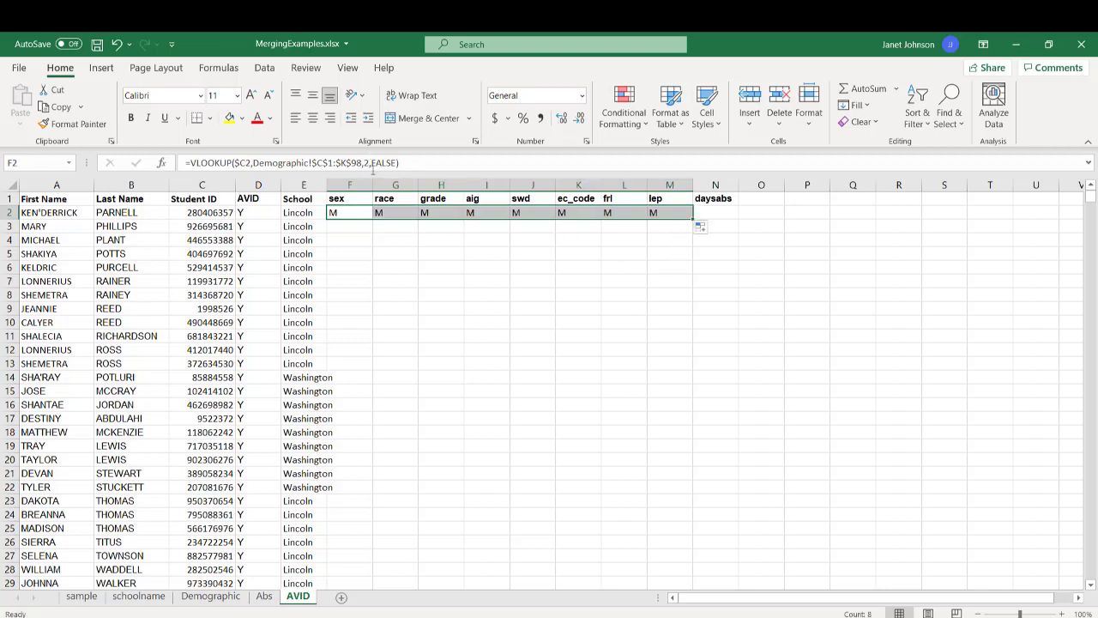
# Set the column index of the race lookup formula in G2 to 3.
pyautogui.click(397, 211)
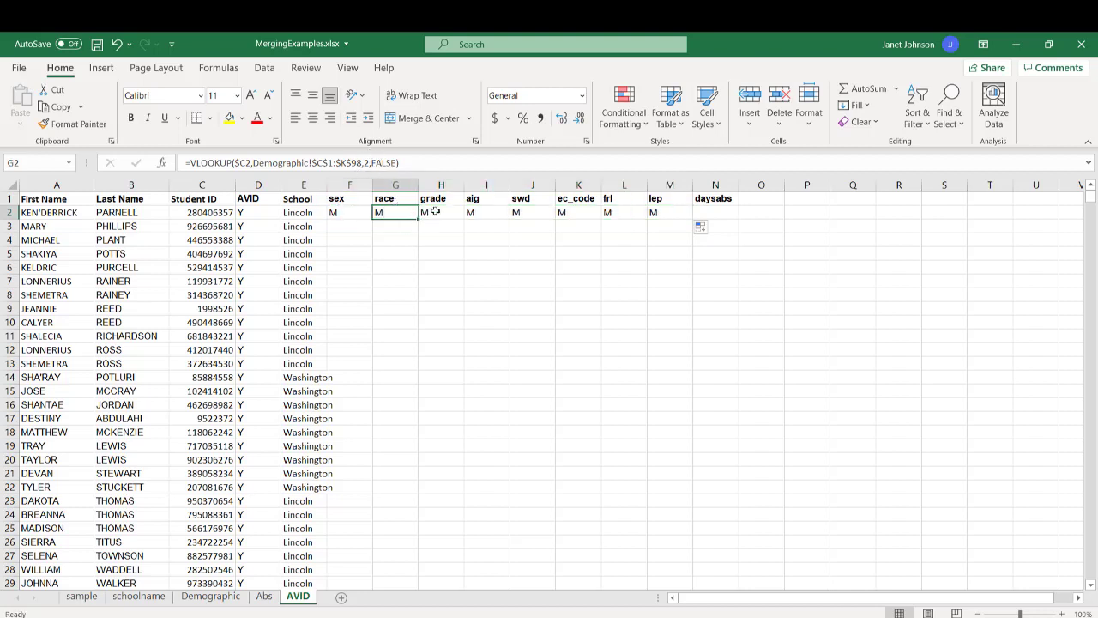
pyautogui.click(366, 163)
pyautogui.doubleClick(366, 163)
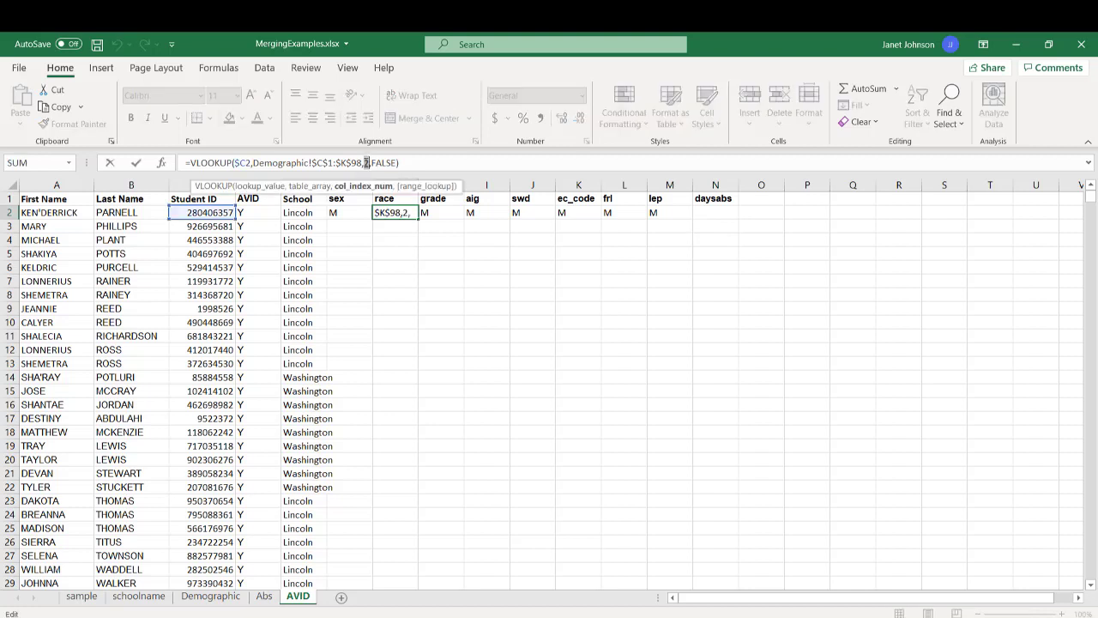
pyautogui.write('3')
pyautogui.press('Return')
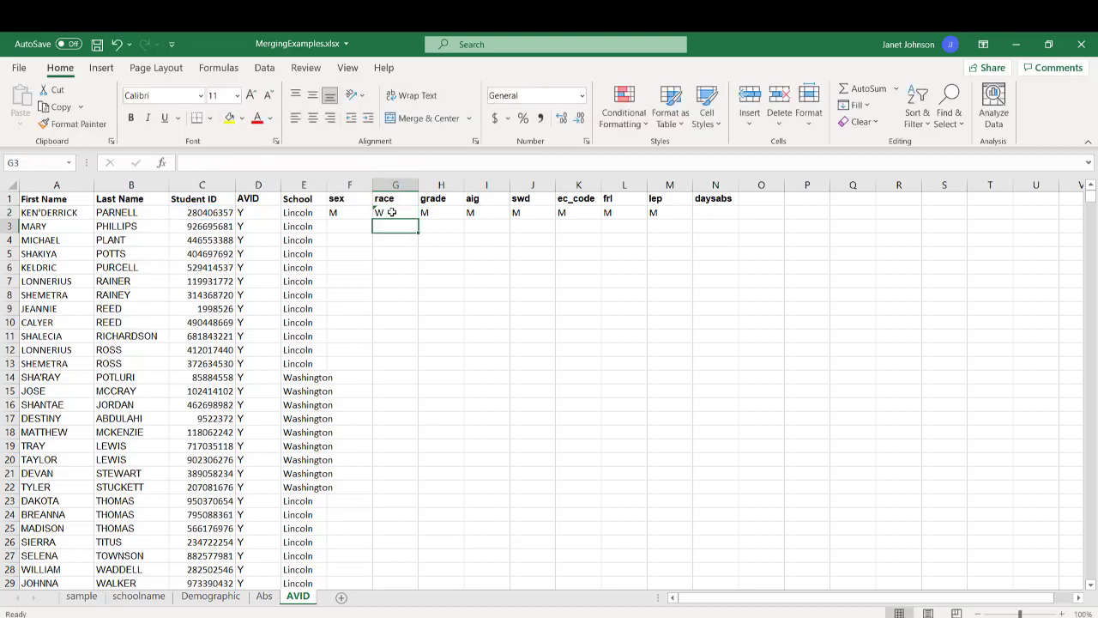
pyautogui.click(452, 213)
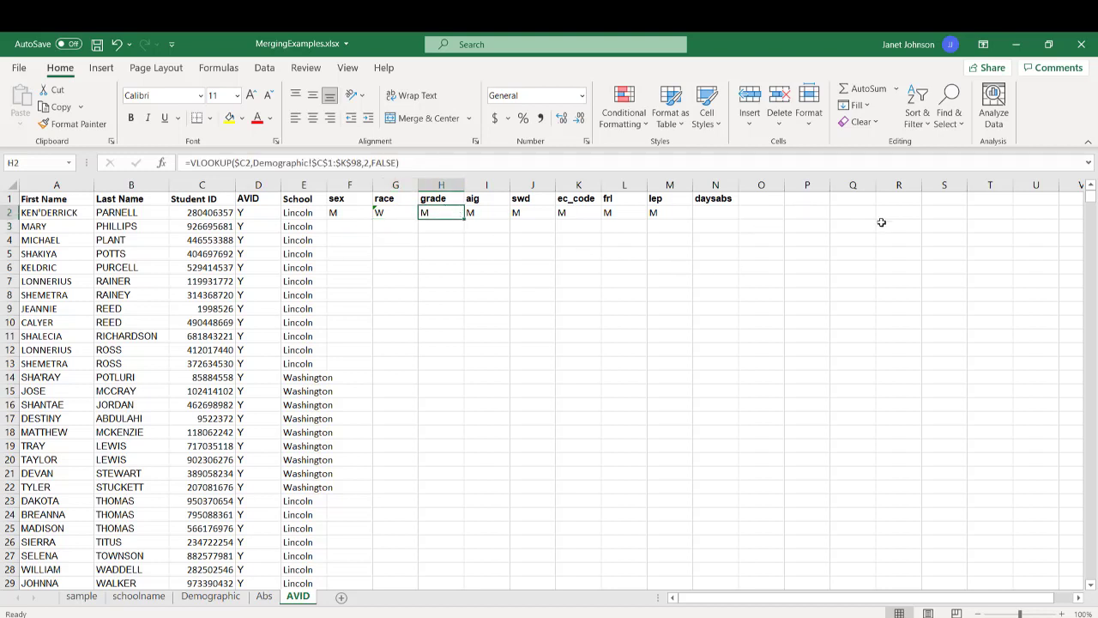
pyautogui.click(920, 358)
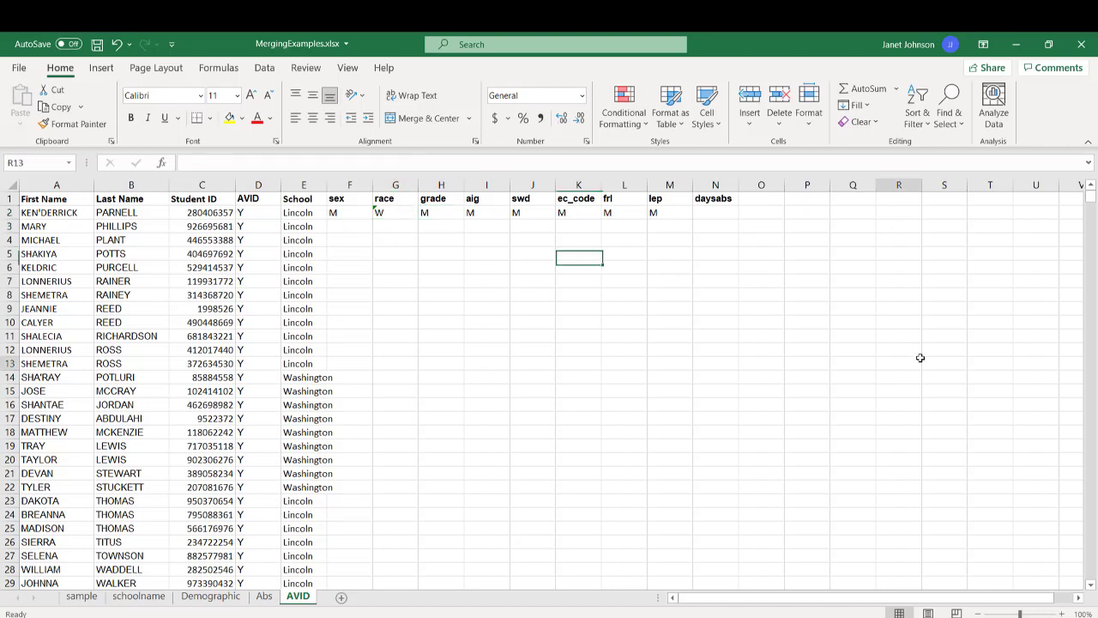
pyautogui.click(445, 208)
pyautogui.click(393, 212)
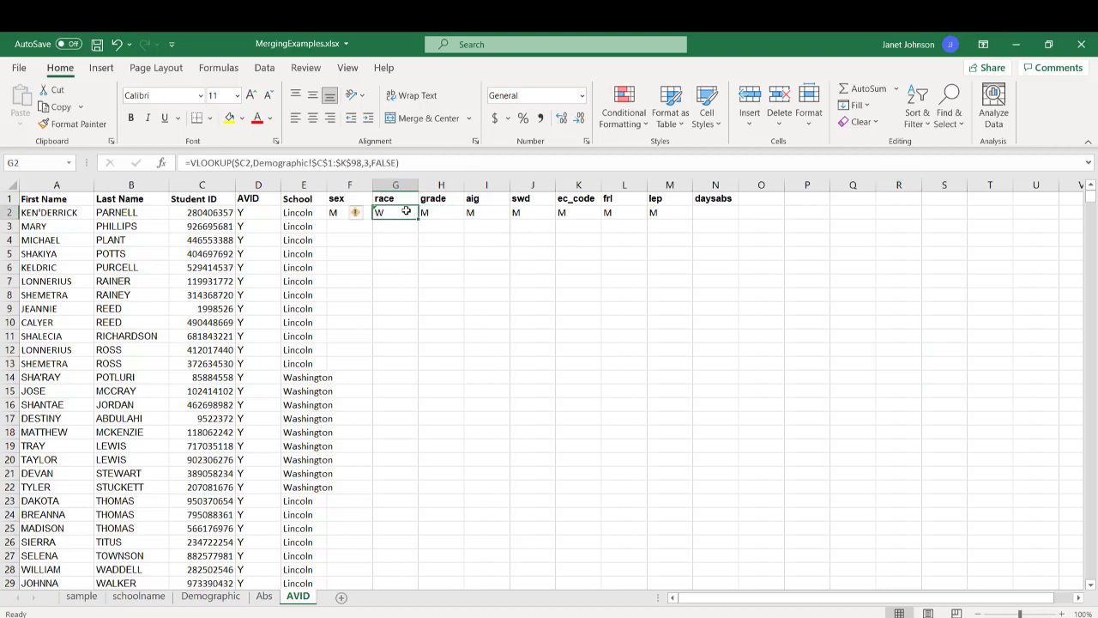
pyautogui.click(534, 336)
# Insert a blank sheet row above the header row of the AVID sheet.
pyautogui.click(9, 199)
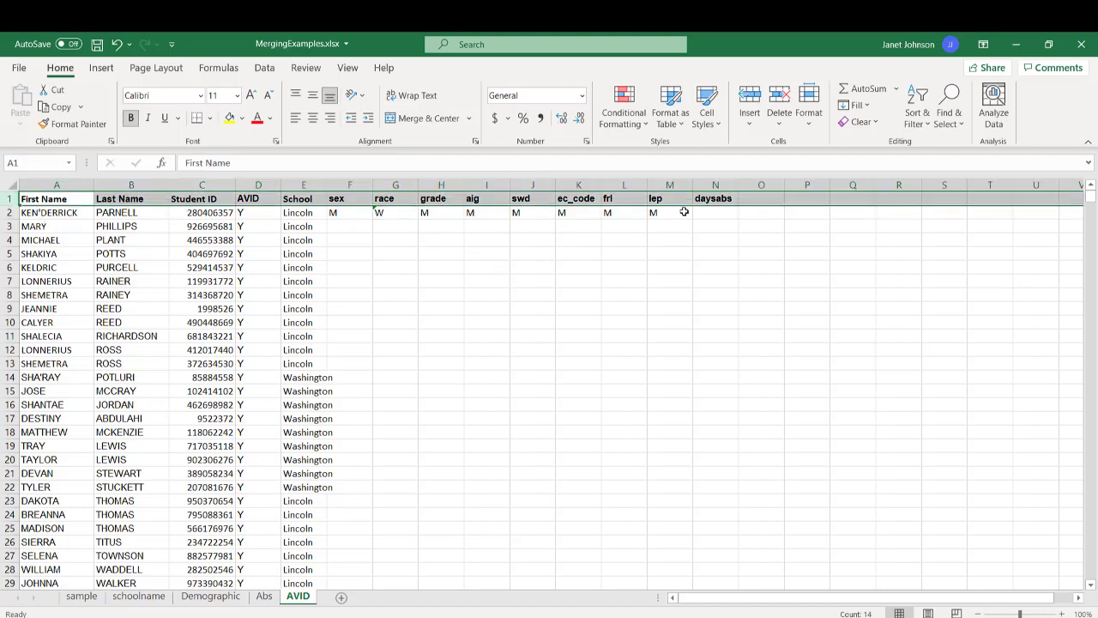
pyautogui.click(749, 123)
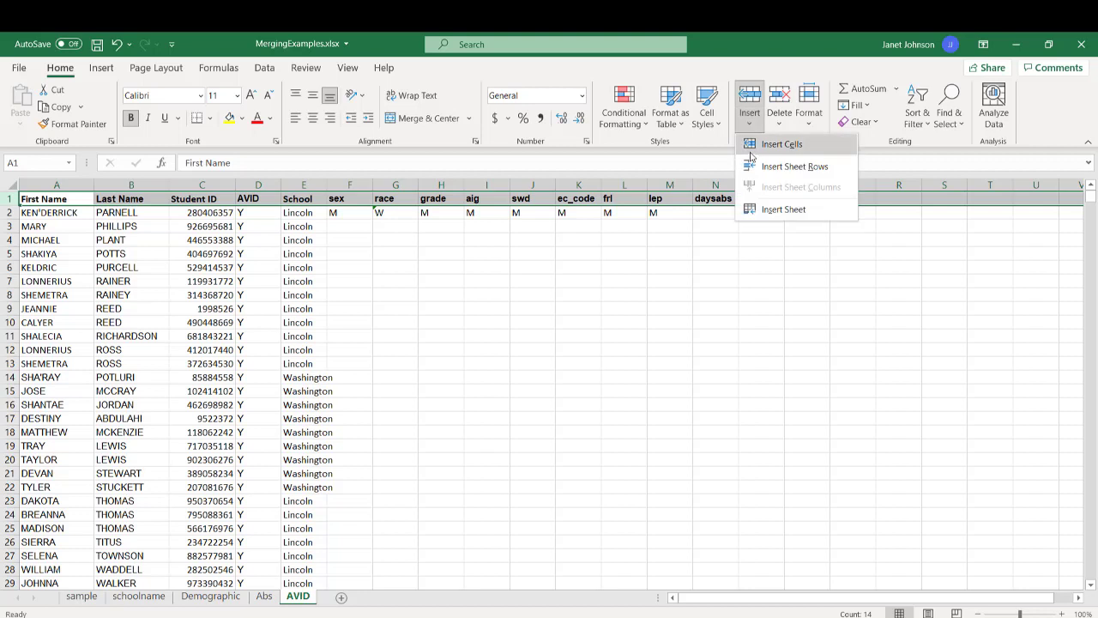
pyautogui.click(752, 167)
pyautogui.click(669, 349)
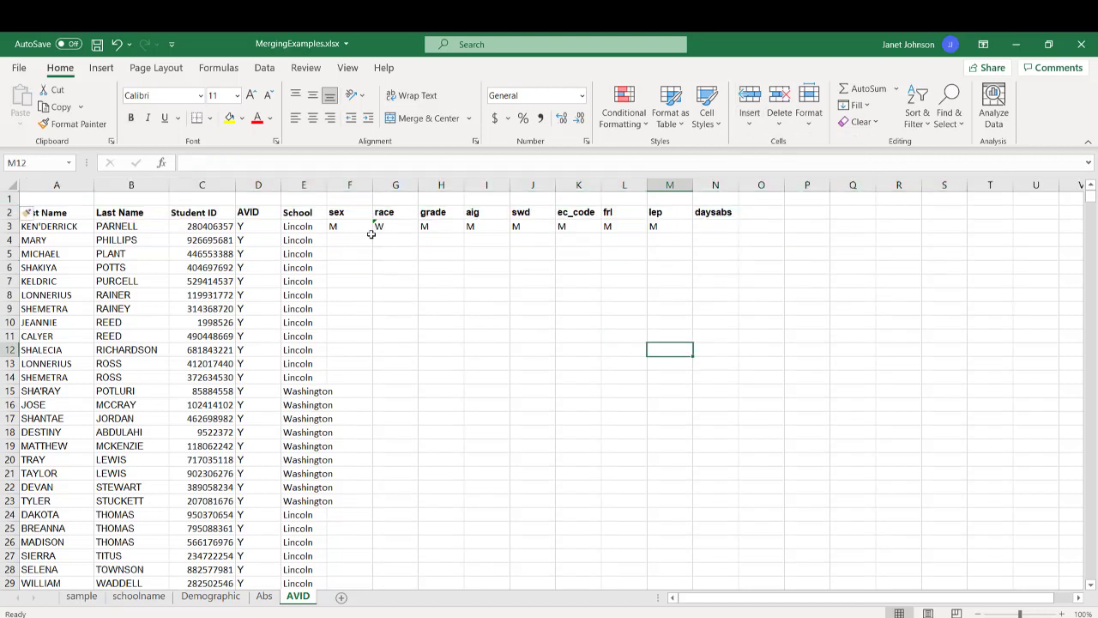
# Enter 1 in F1 above the sex header and the formula =1+F1 in G1 above race.
pyautogui.click(359, 196)
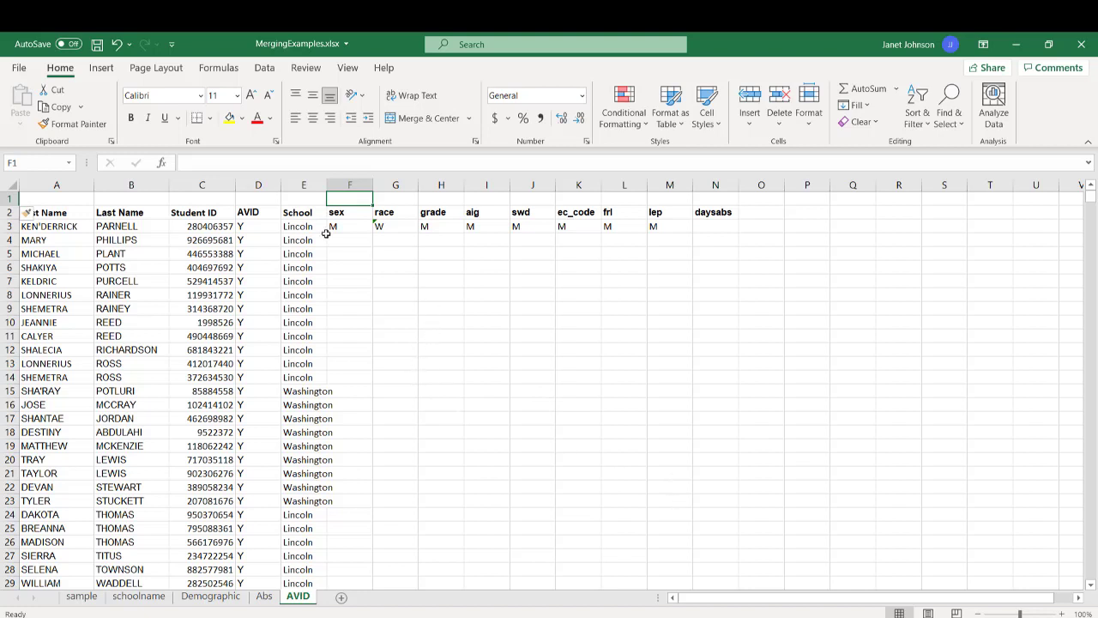
pyautogui.click(356, 222)
pyautogui.click(346, 201)
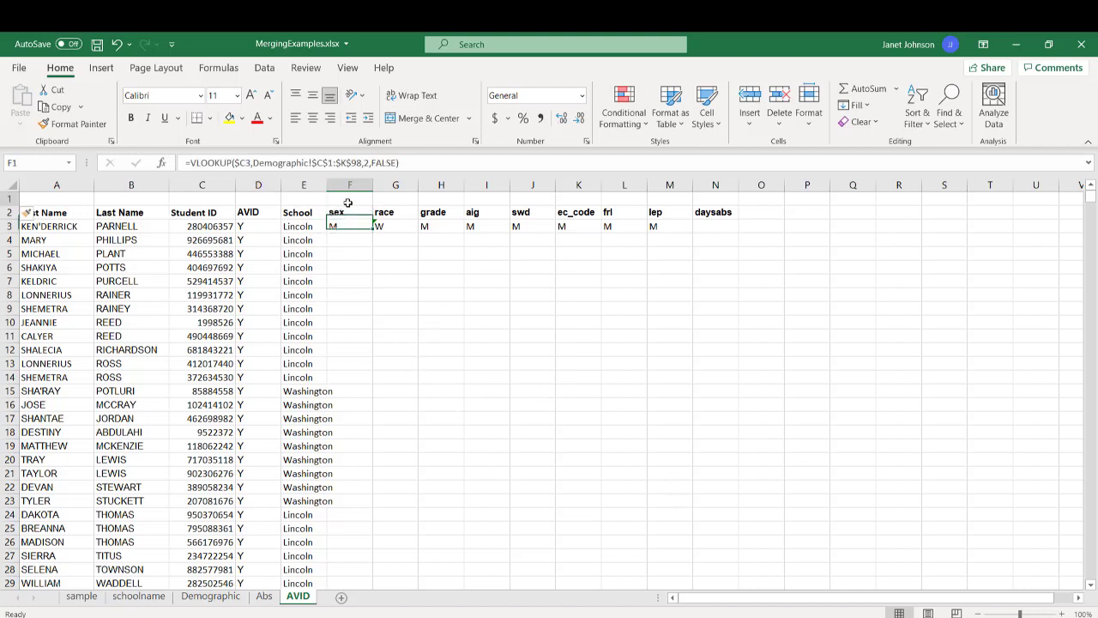
pyautogui.write('1')
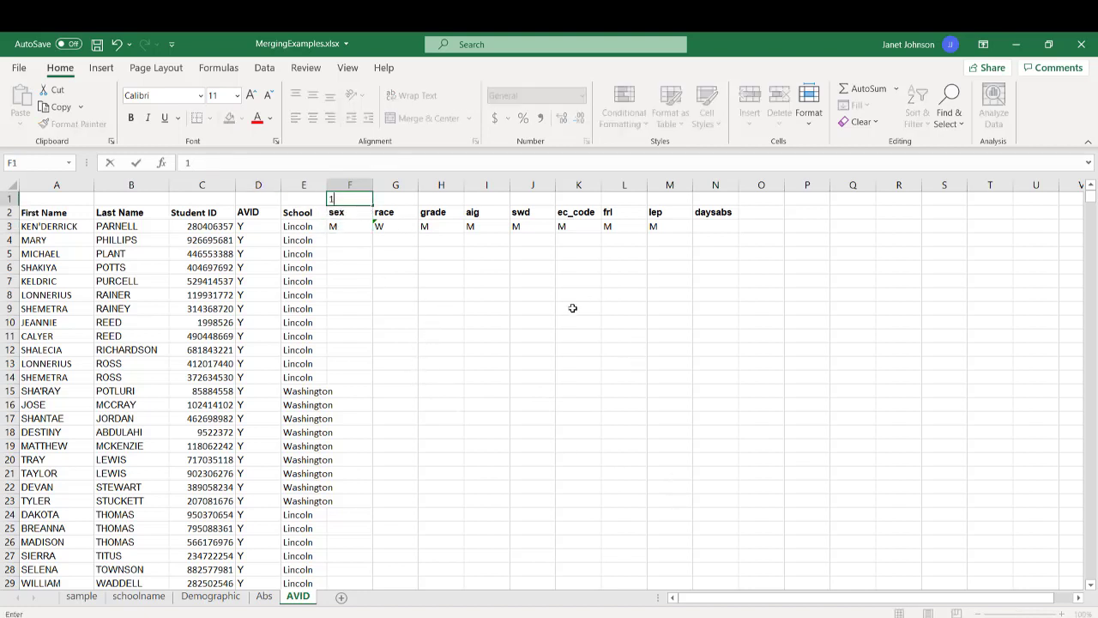
pyautogui.click(403, 199)
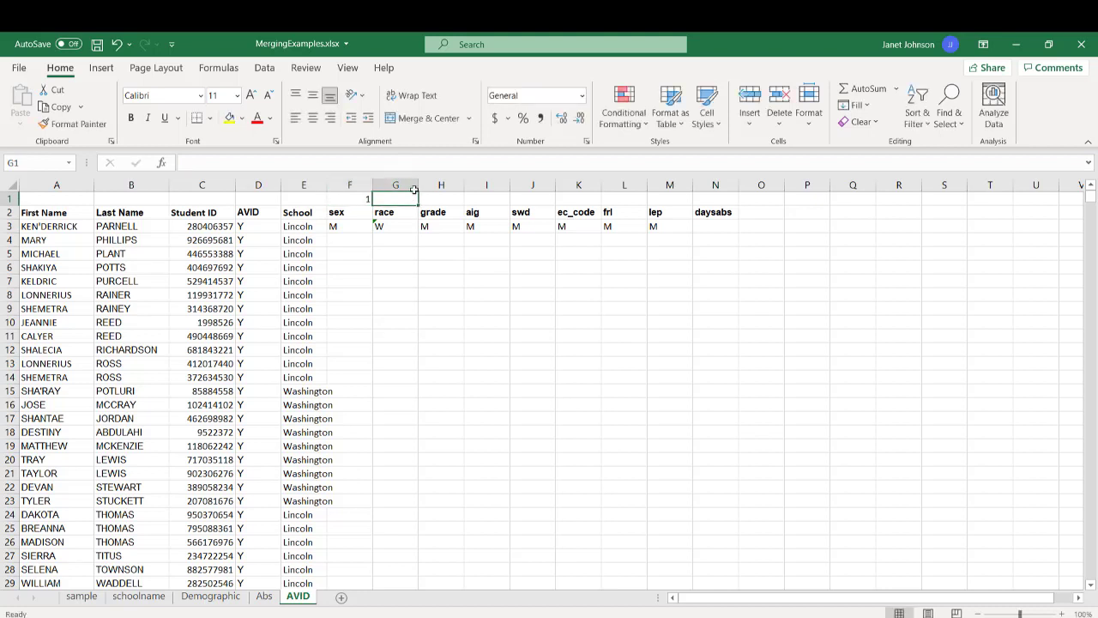
pyautogui.write('=1+')
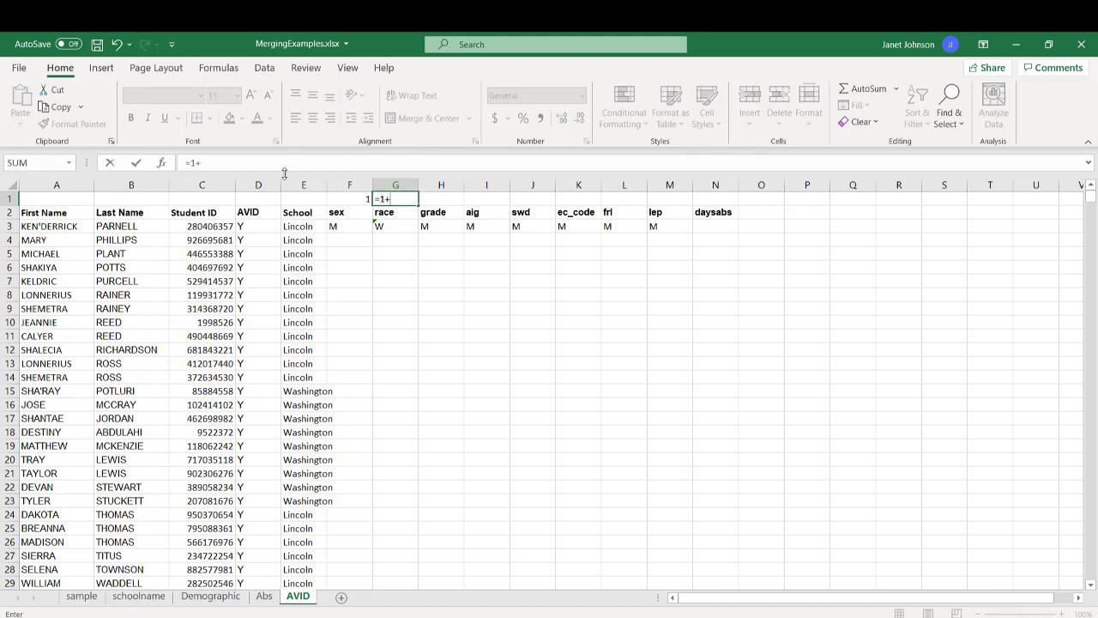
pyautogui.click(349, 198)
pyautogui.press('Return')
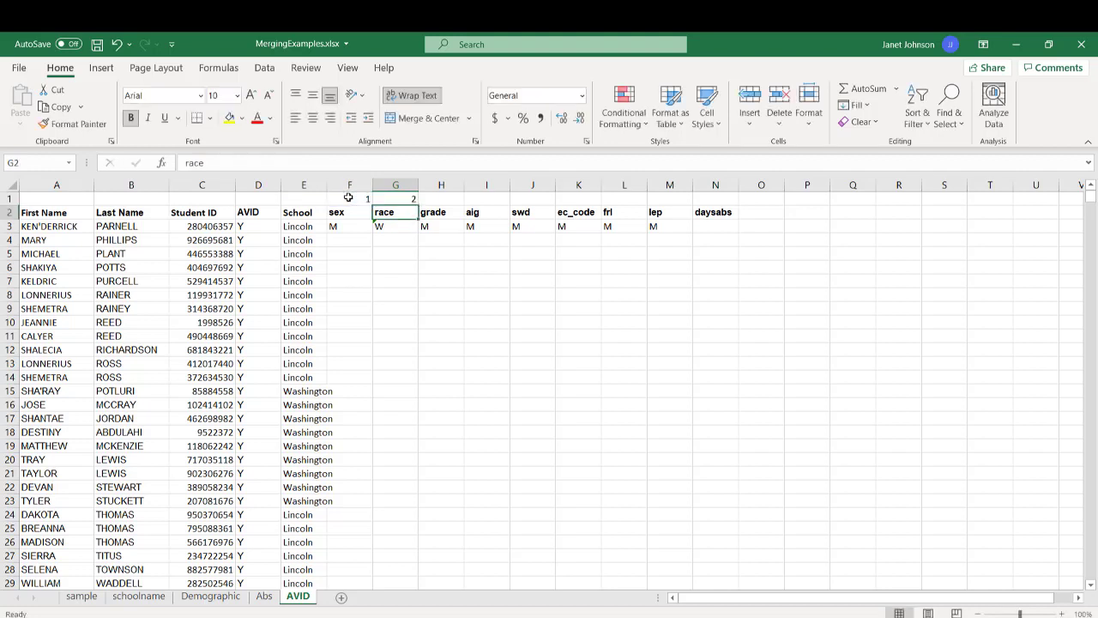
# Fill the G1 counting formula across through M1 above lep and check the copied formulas.
pyautogui.click(413, 199)
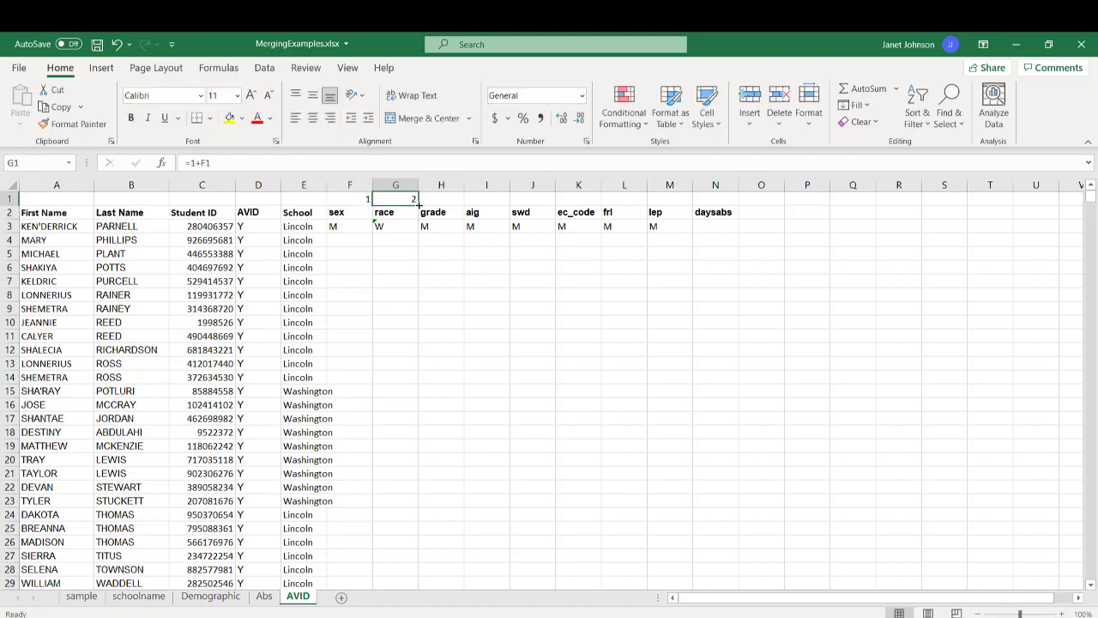
pyautogui.moveTo(418, 199); pyautogui.dragTo(691, 200)
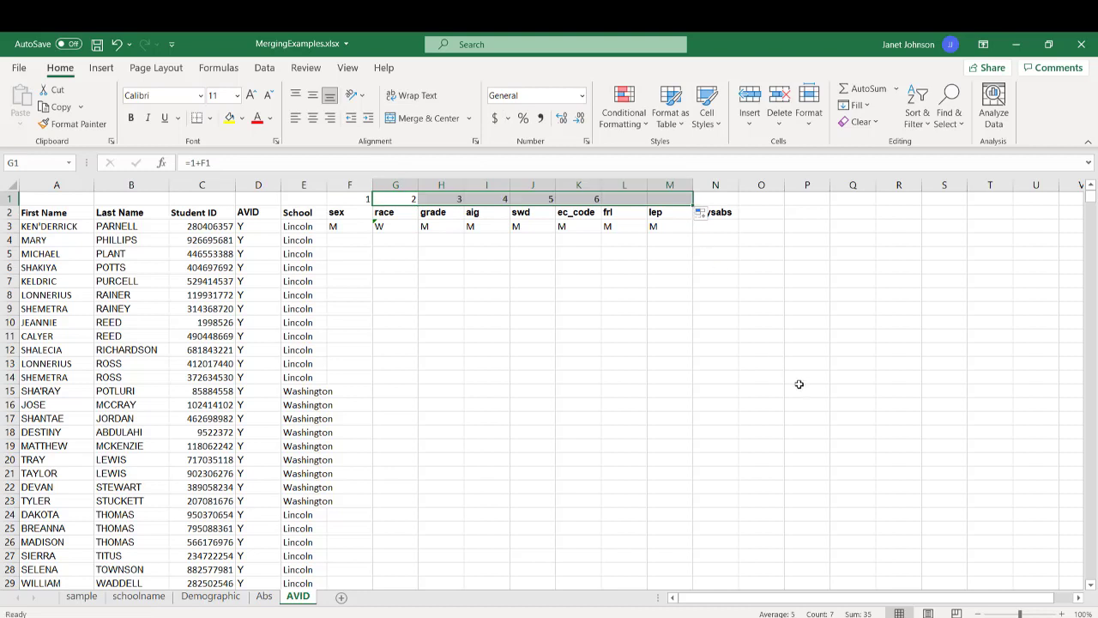
pyautogui.click(439, 197)
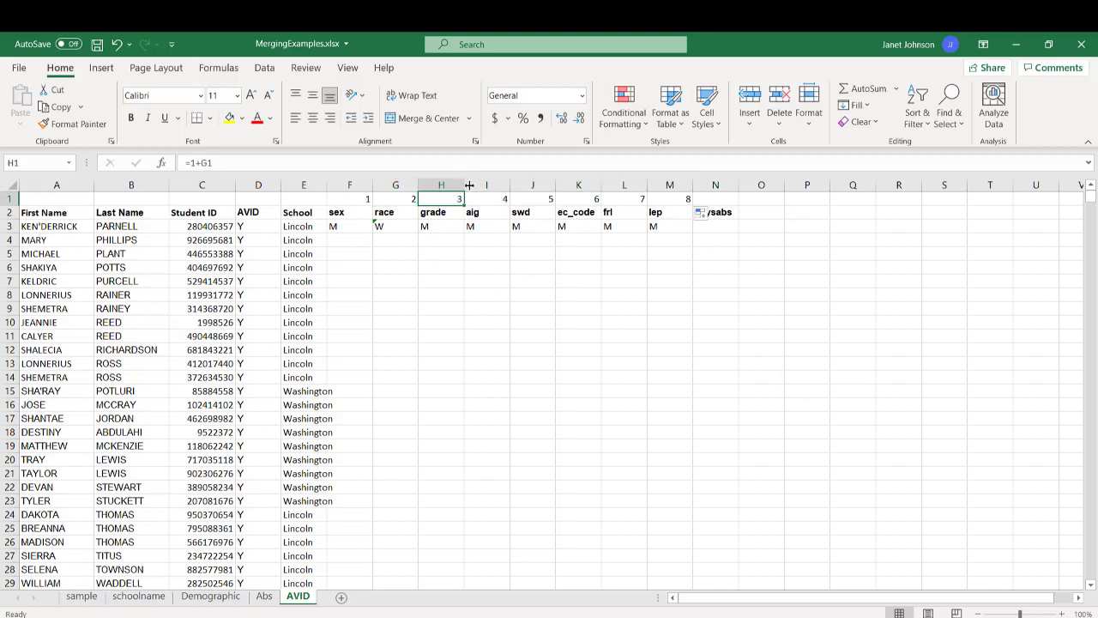
pyautogui.click(486, 198)
pyautogui.click(533, 198)
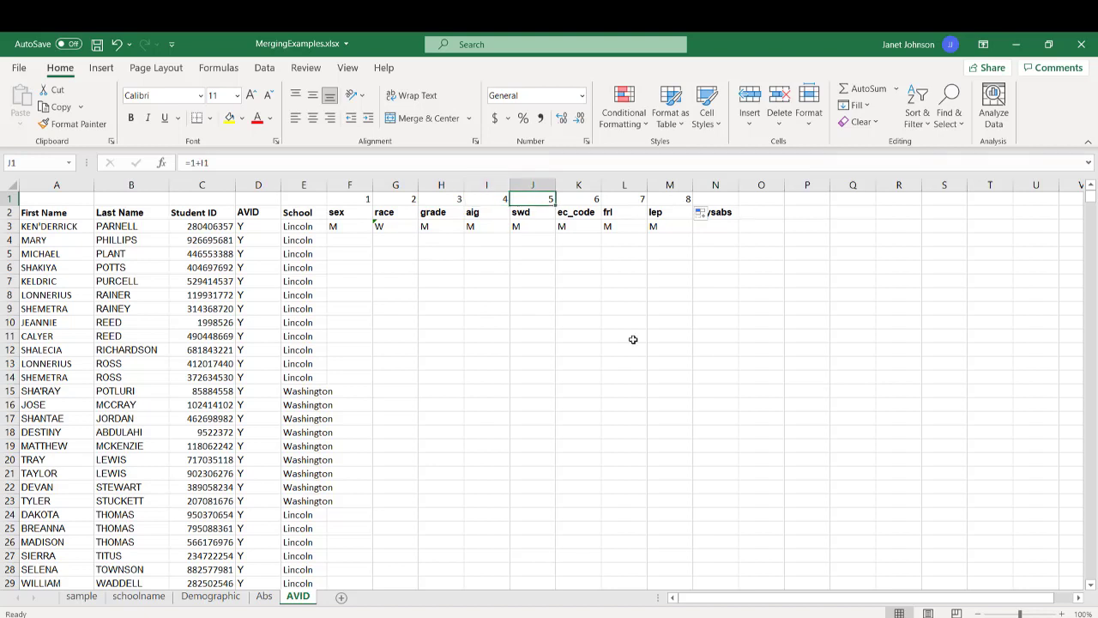
pyautogui.click(624, 336)
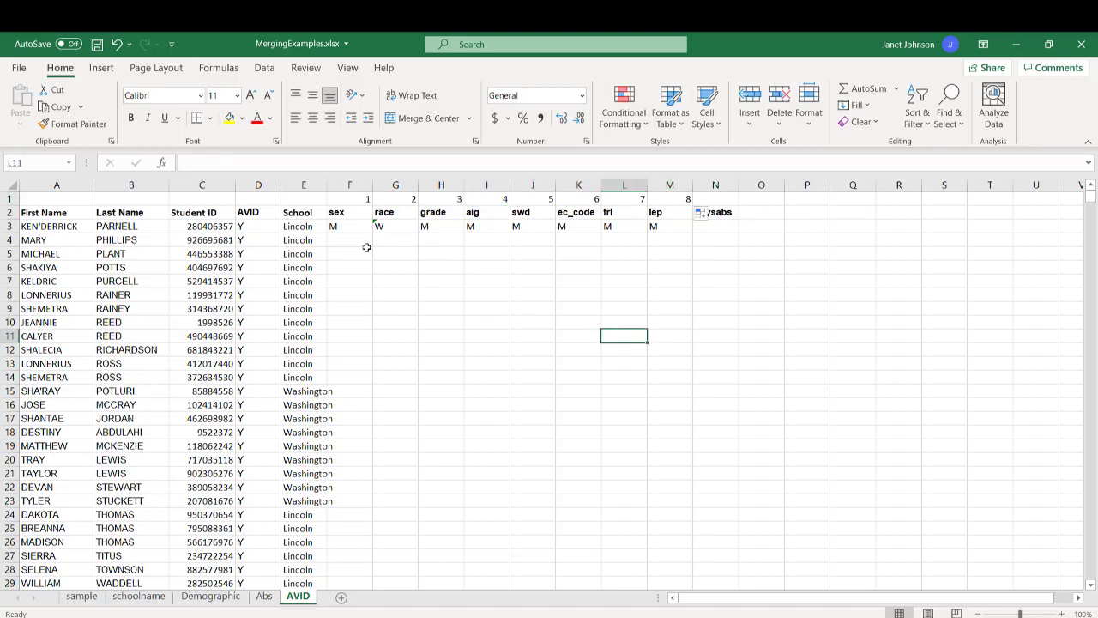
# Set the starting number in F1 to 2 to match the column index of the sex lookup.
pyautogui.click(347, 224)
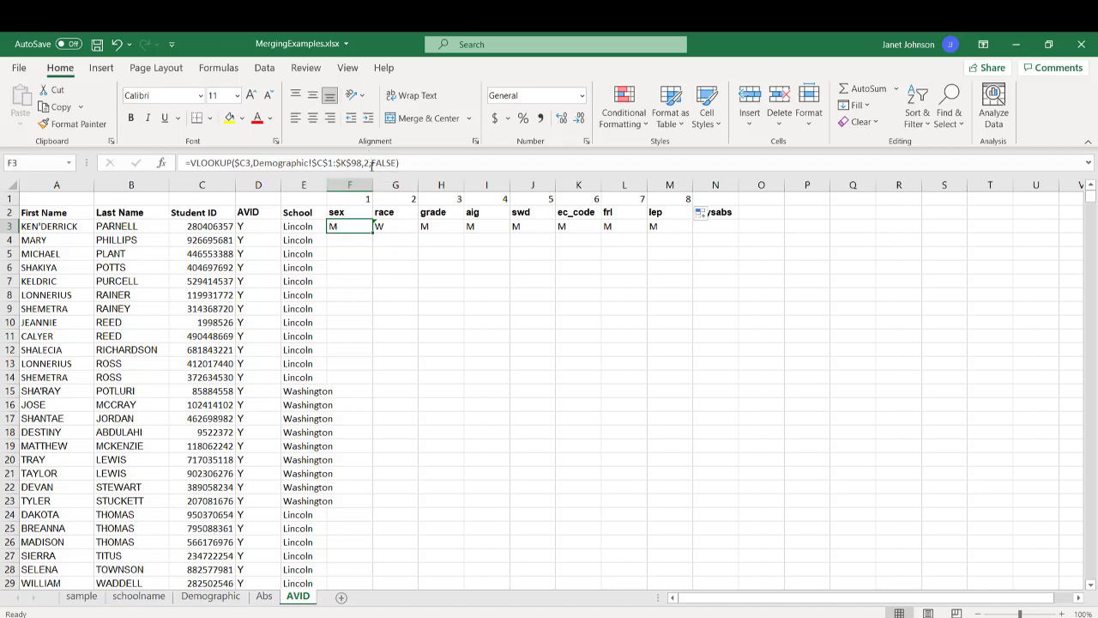
pyautogui.click(366, 202)
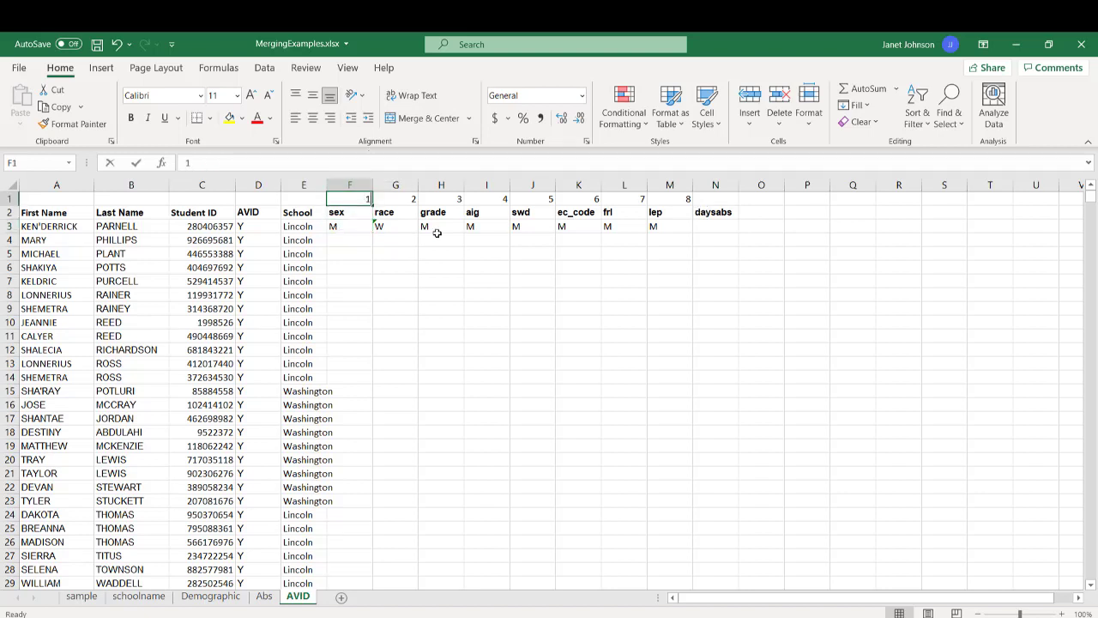
pyautogui.write('2')
pyautogui.press('Return')
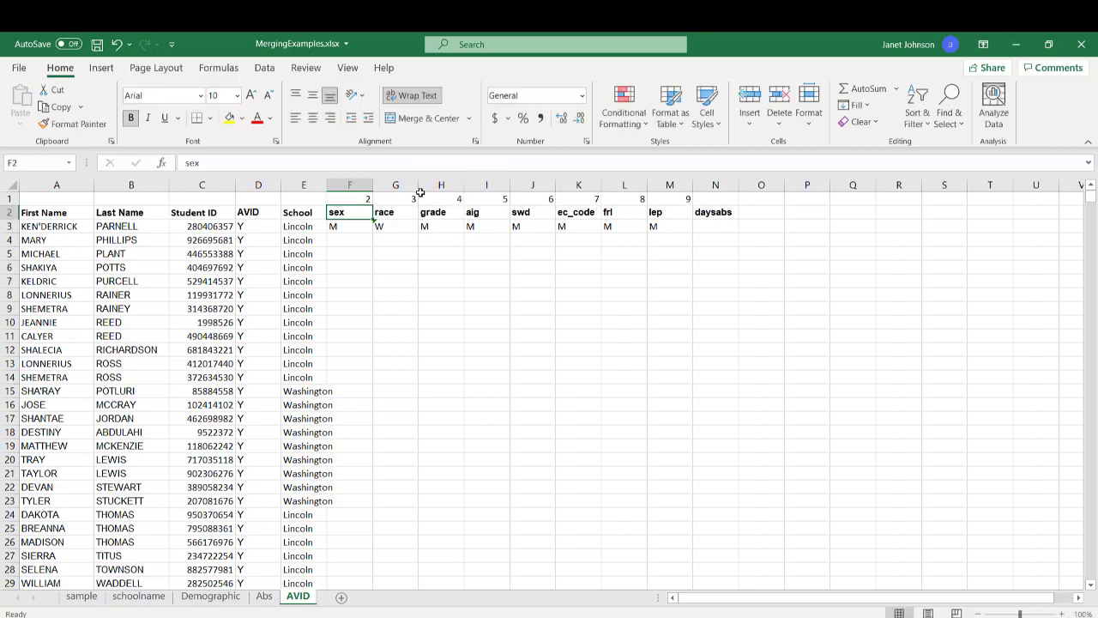
# Replace the column index in the race lookup formula in G3 with a reference to G1.
pyautogui.click(408, 223)
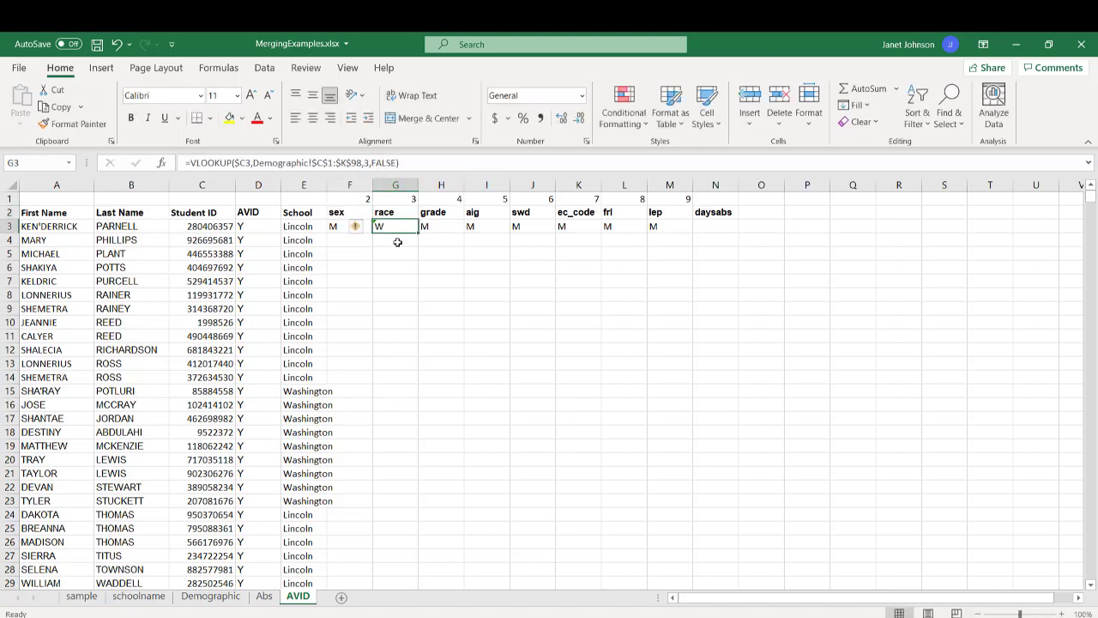
pyautogui.click(366, 164)
pyautogui.click(398, 199)
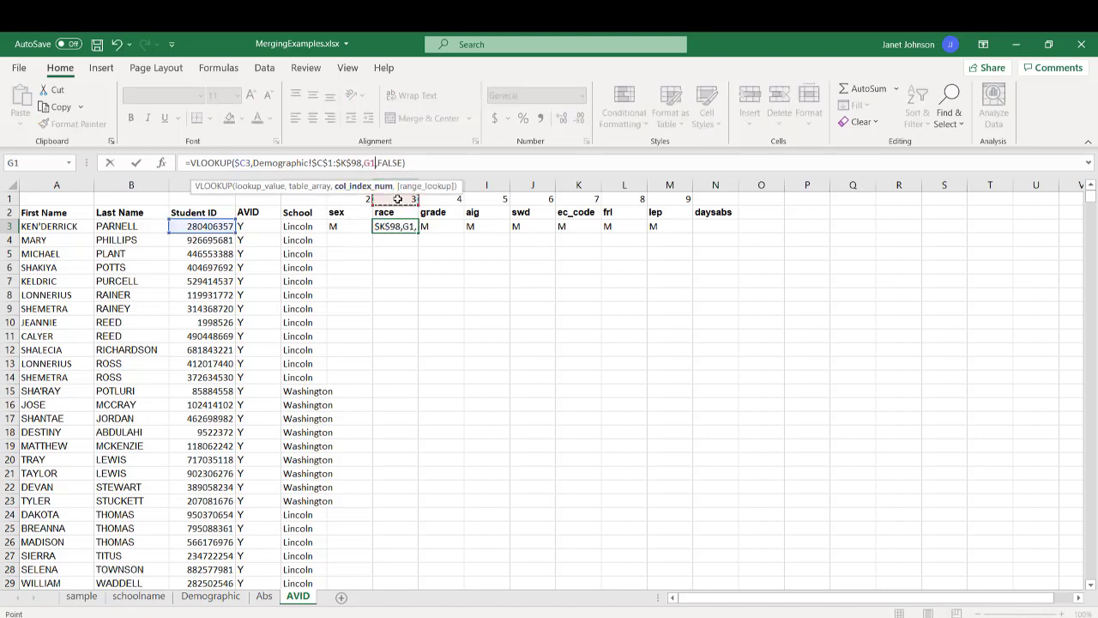
pyautogui.hotkey('ctrl', 'Return')
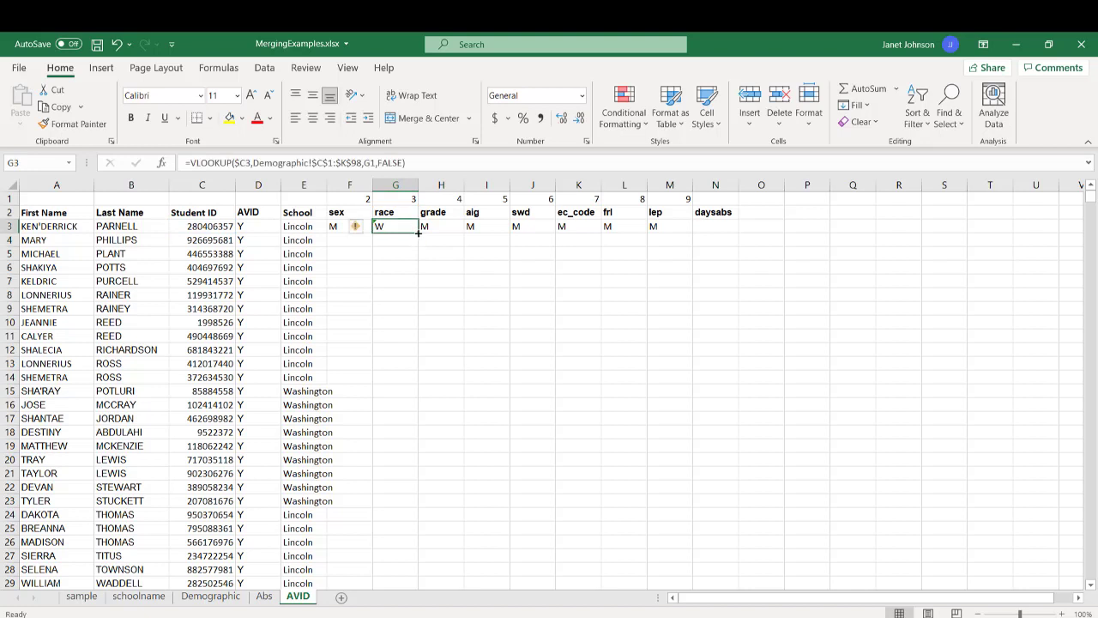
# Fill the race lookup formula from G3 across through M3 and check the copied formulas under grade, aig and swd.
pyautogui.moveTo(418, 232); pyautogui.dragTo(674, 229)
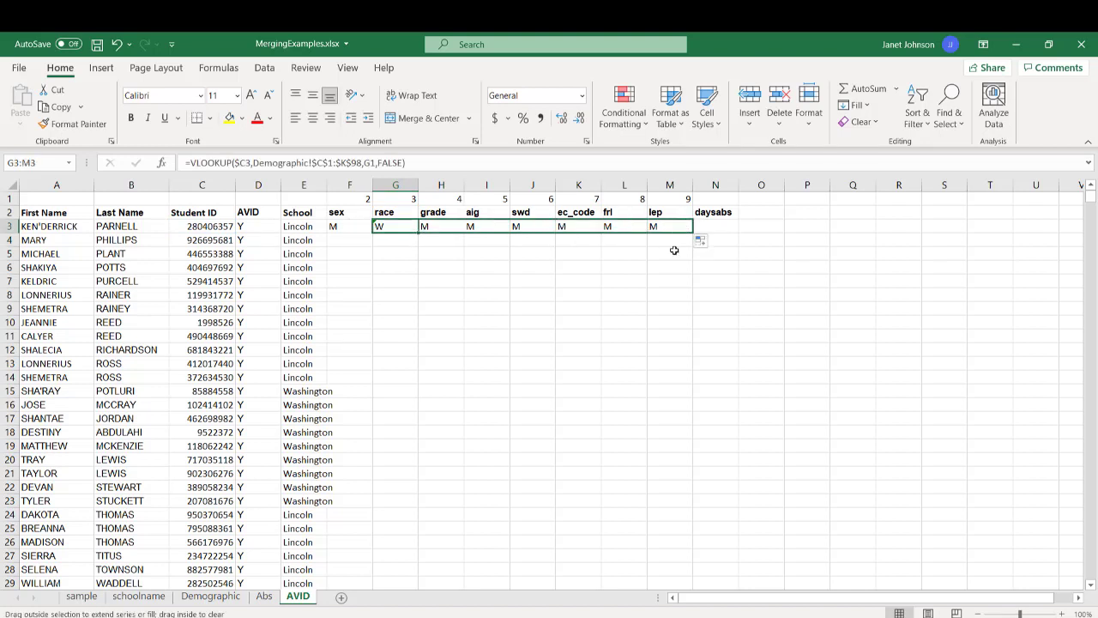
pyautogui.click(447, 228)
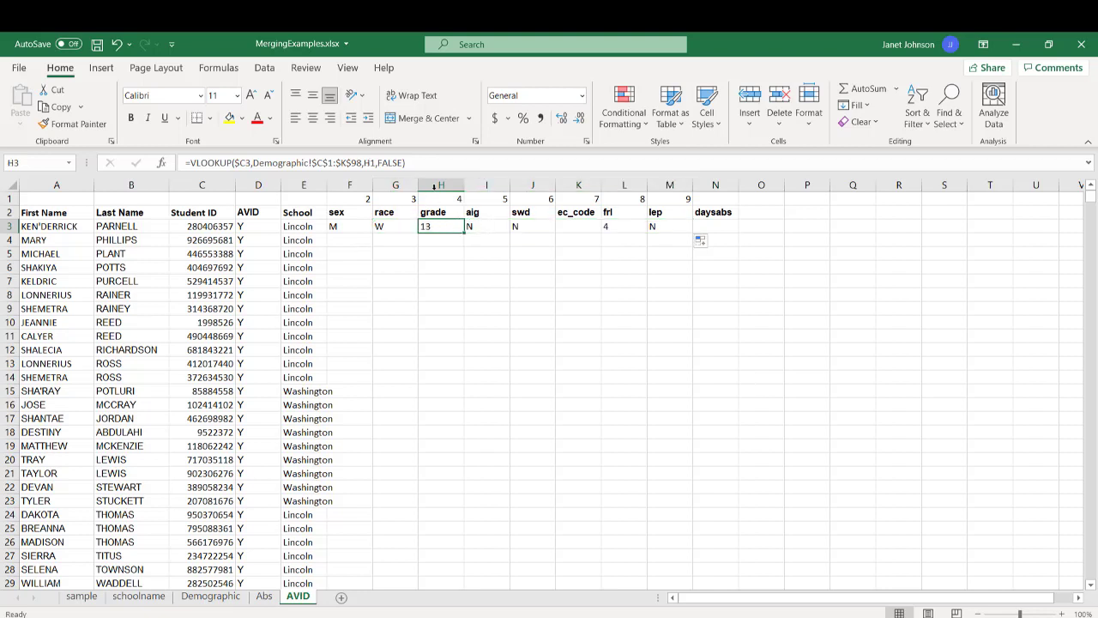
pyautogui.click(482, 225)
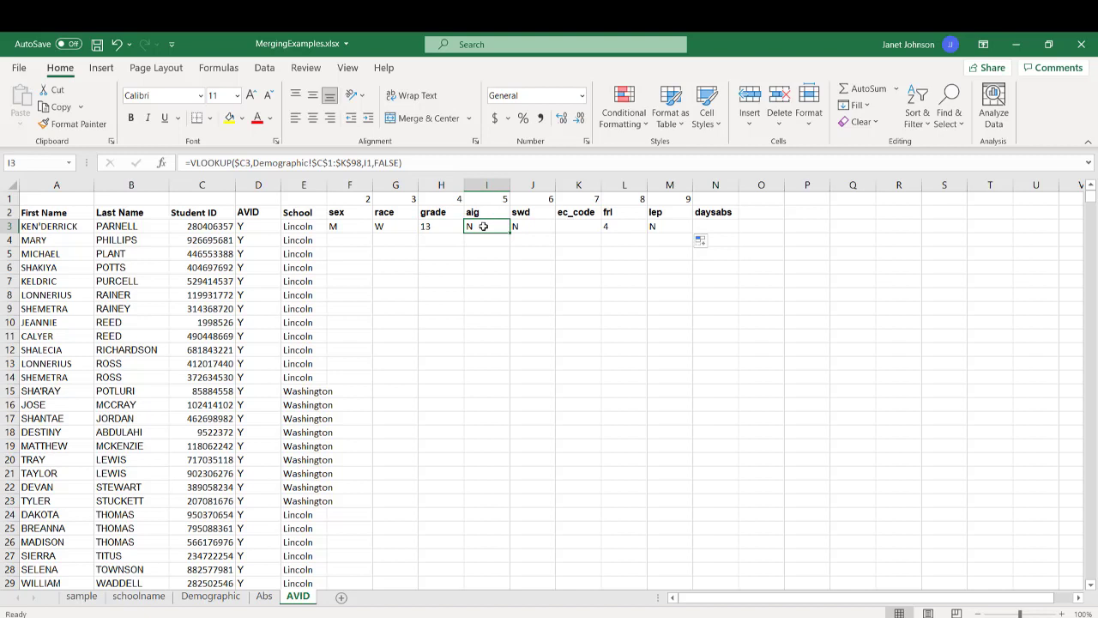
pyautogui.click(589, 289)
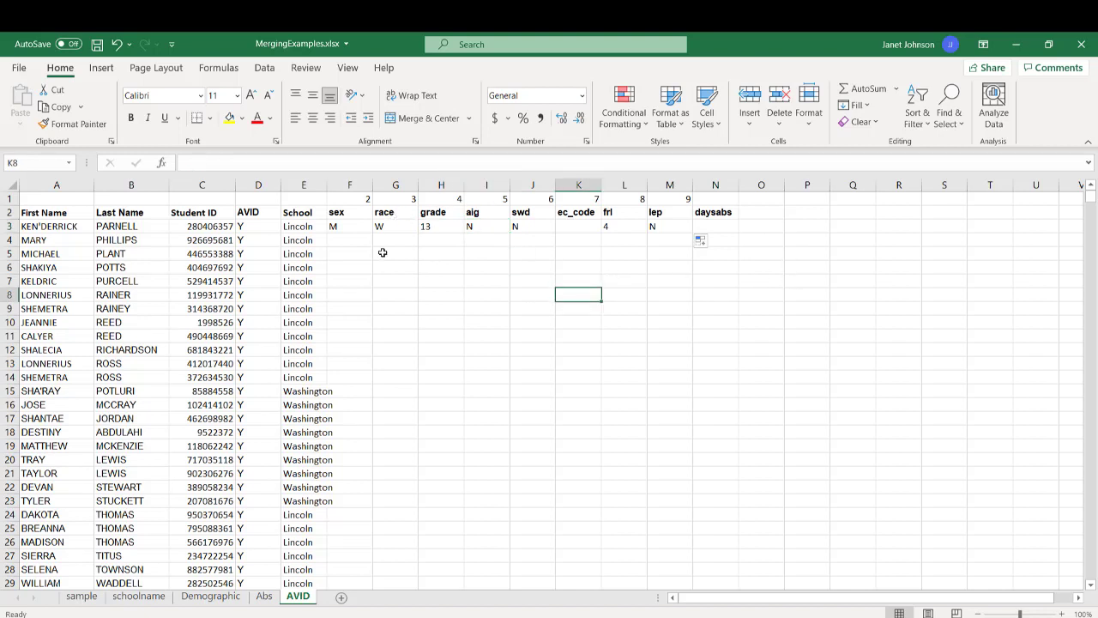
pyautogui.moveTo(341, 225); pyautogui.dragTo(577, 230)
pyautogui.click(544, 230)
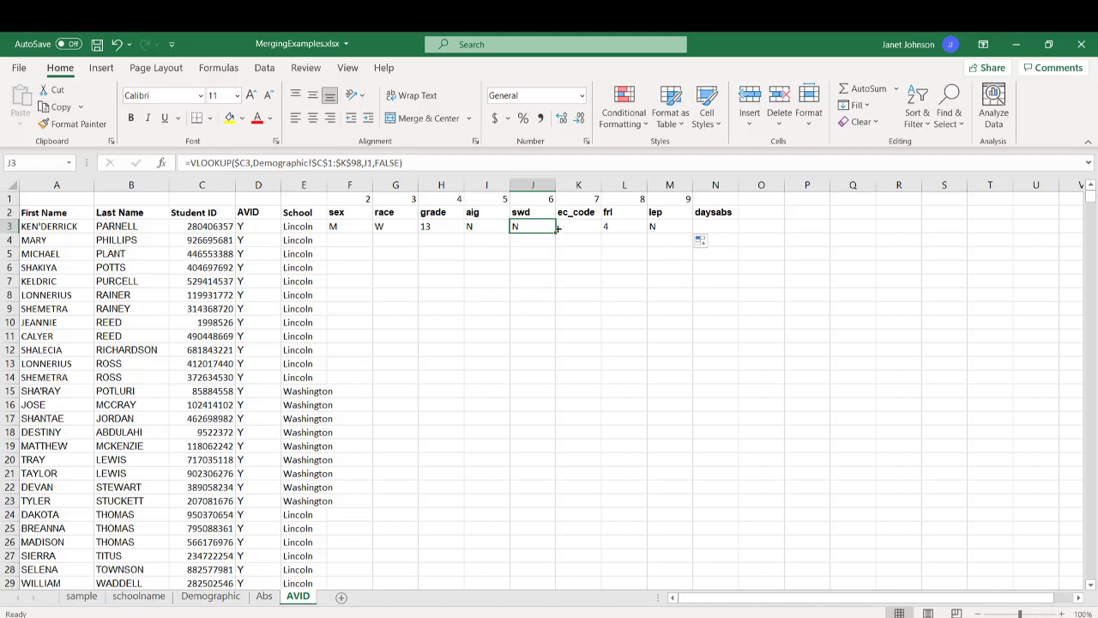
pyautogui.click(489, 225)
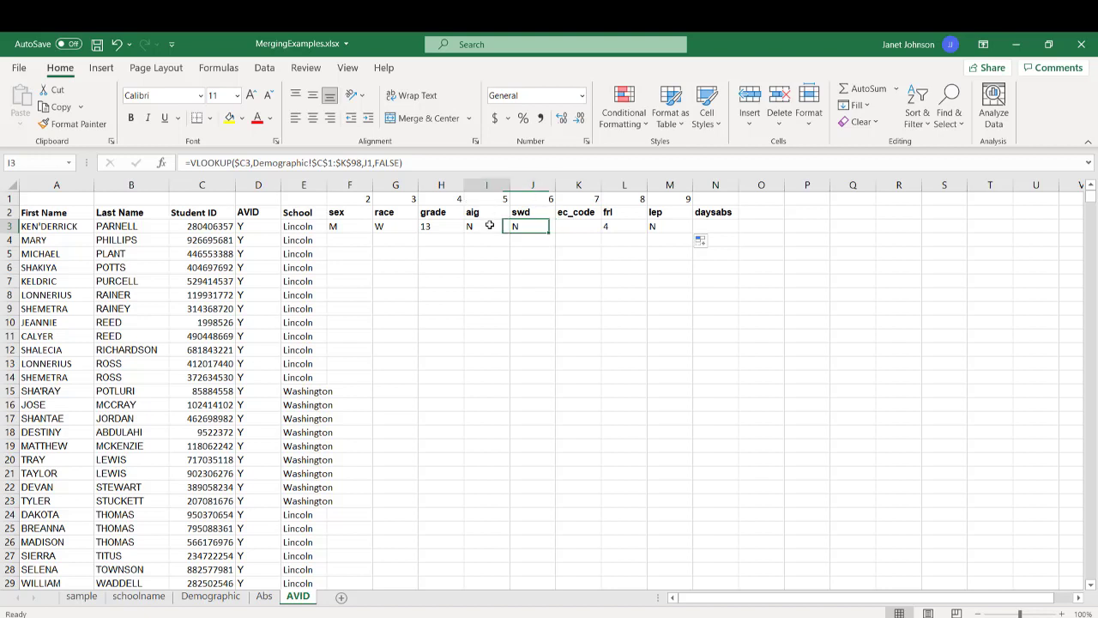
# Lock the row of the column index reference in the G3 race lookup by changing it to G$1.
pyautogui.click(391, 225)
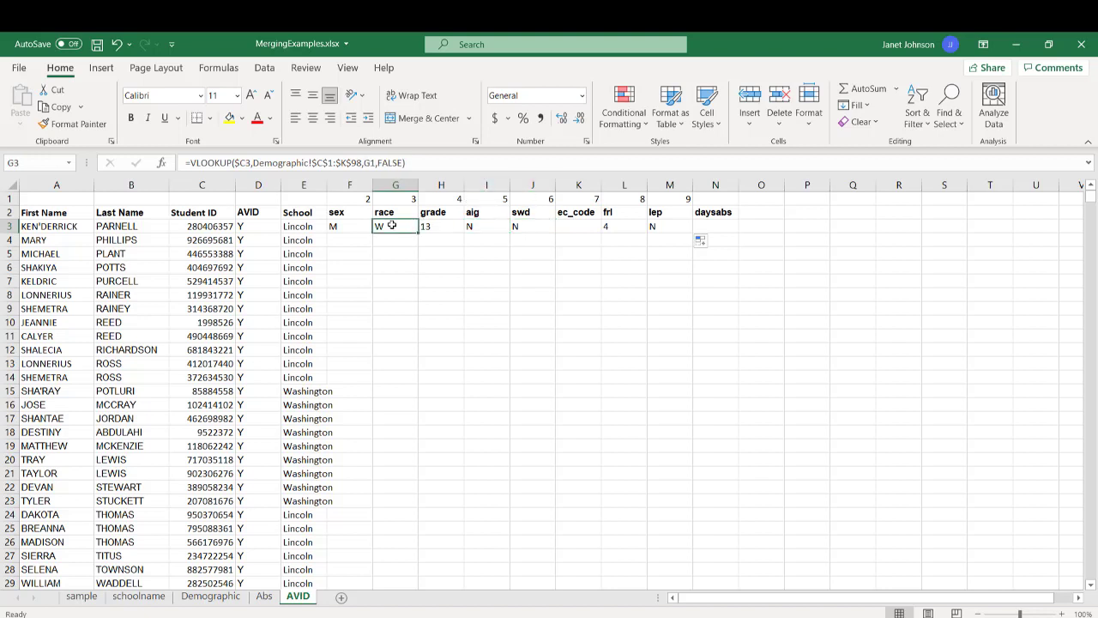
pyautogui.click(373, 162)
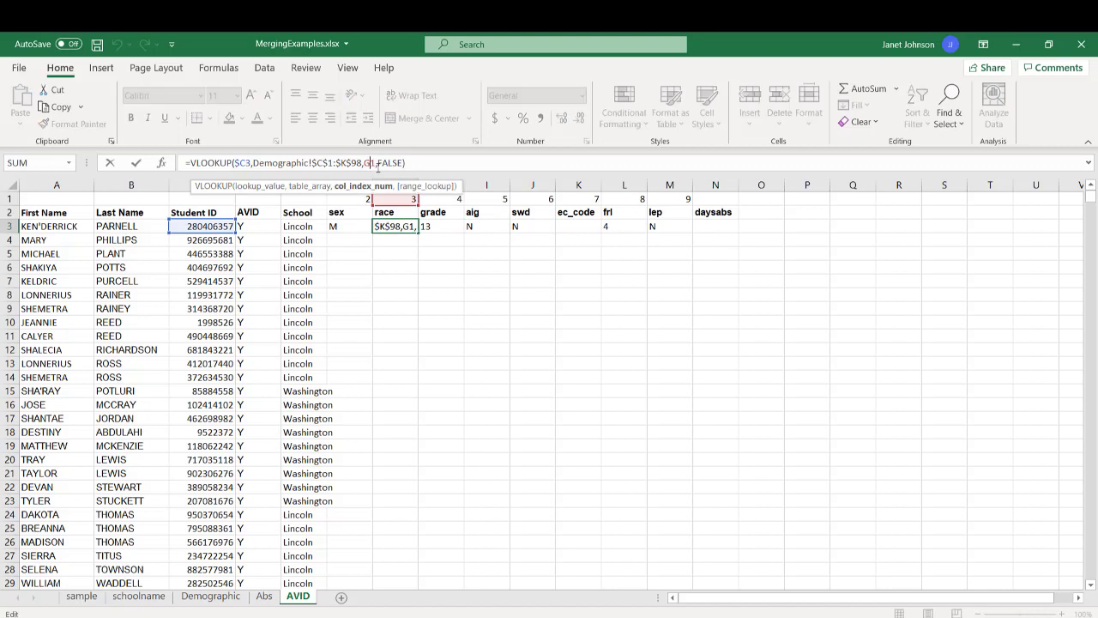
pyautogui.write('$')
pyautogui.press('Return')
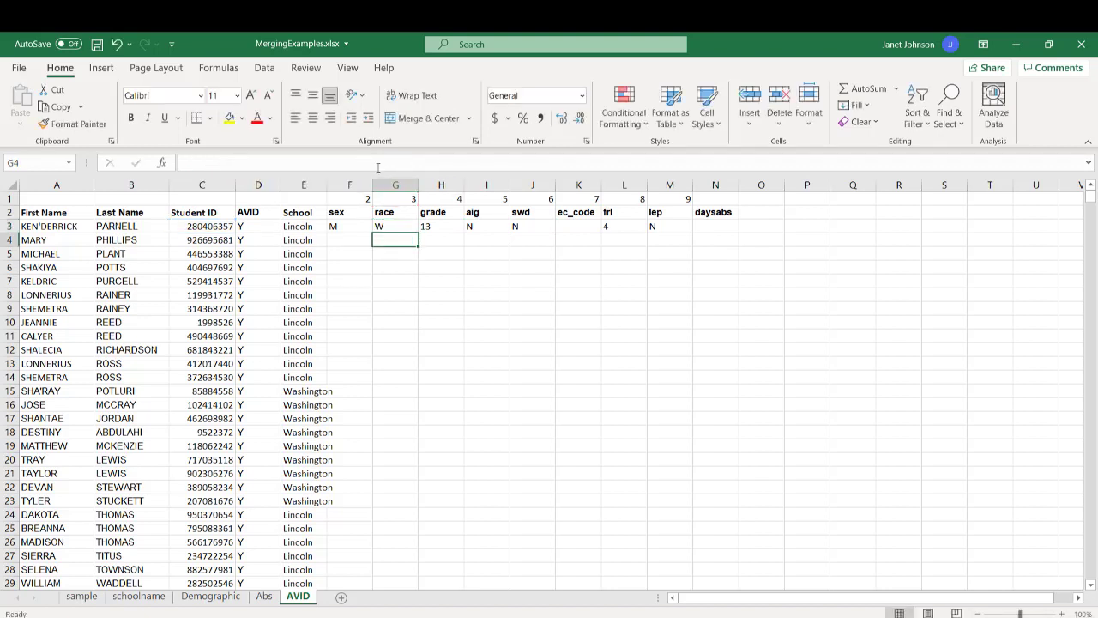
# Fill the G3 formula across through M3, and fill the F3:M3 lookups down for all students.
pyautogui.click(416, 227)
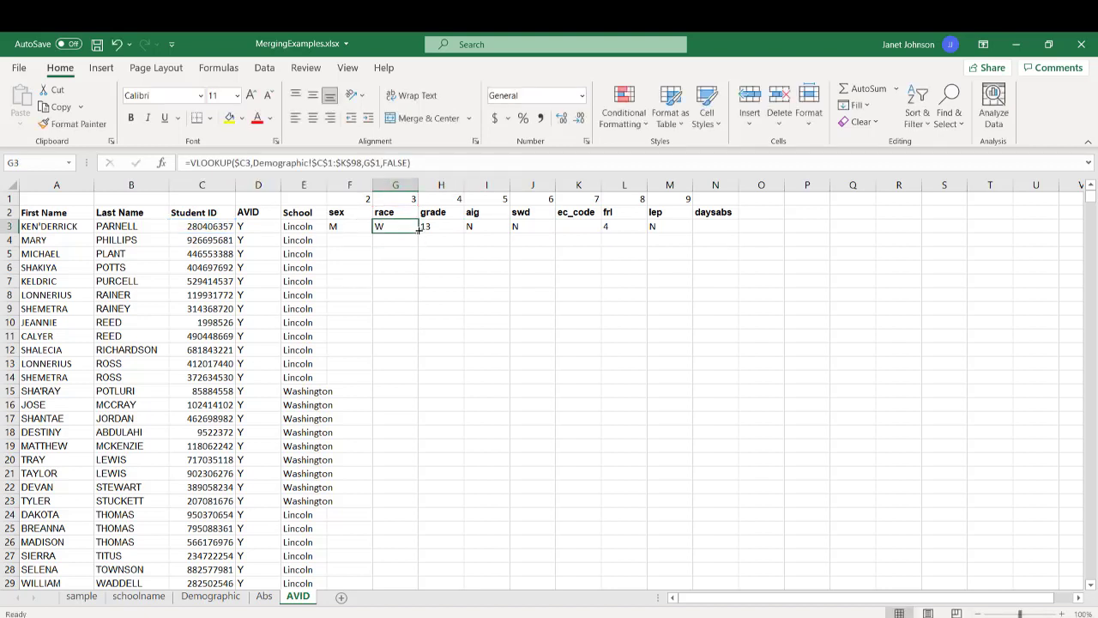
pyautogui.moveTo(415, 232); pyautogui.dragTo(692, 232)
pyautogui.click(727, 373)
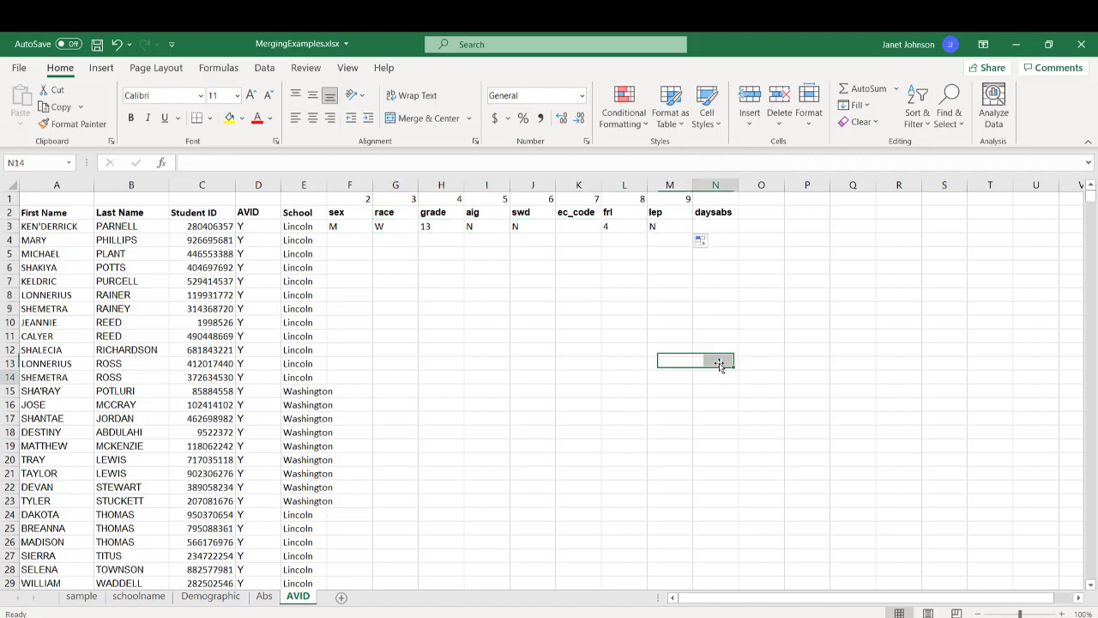
pyautogui.click(433, 227)
pyautogui.moveTo(335, 225); pyautogui.dragTo(672, 228)
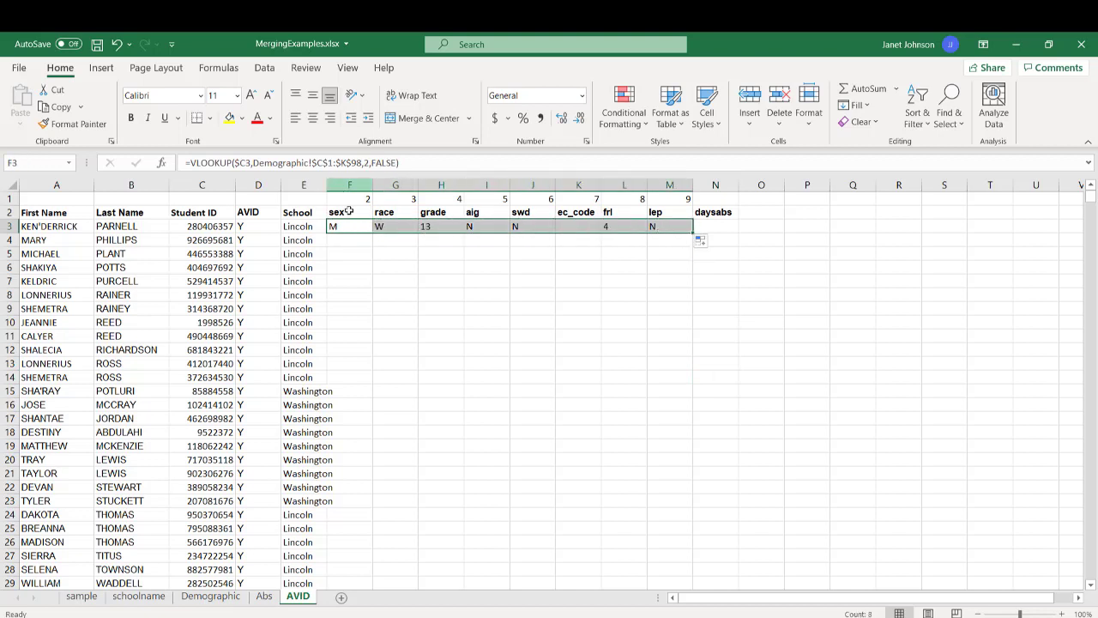
pyautogui.doubleClick(695, 233)
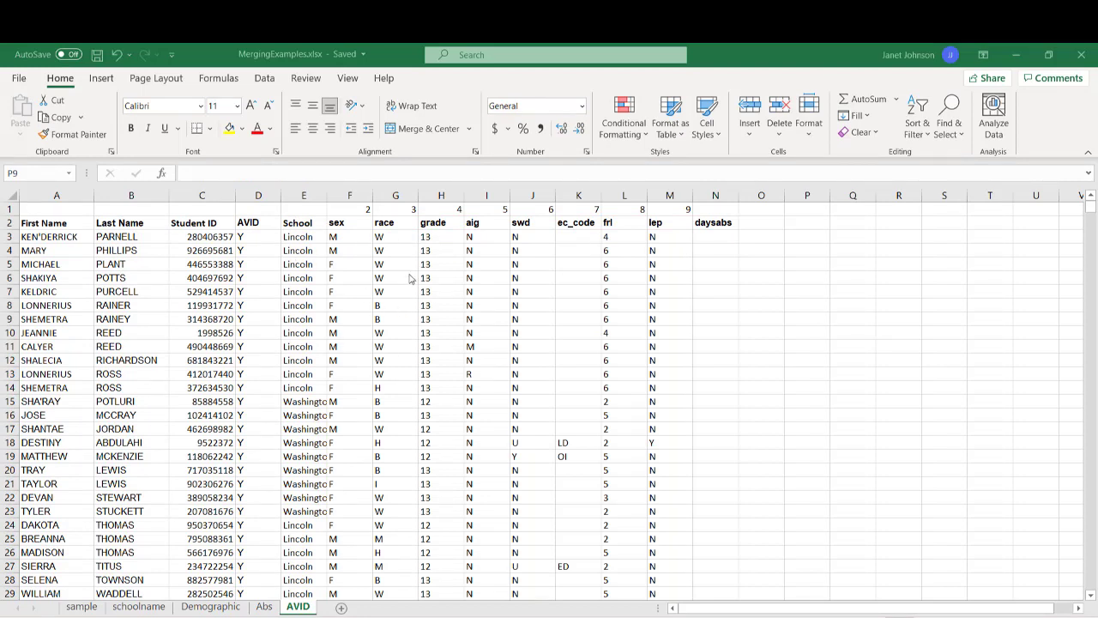
# Examine the copied lookup formulas down the sex column from F4 to F9 and across row 9 under race, grade and aig.
pyautogui.click(352, 252)
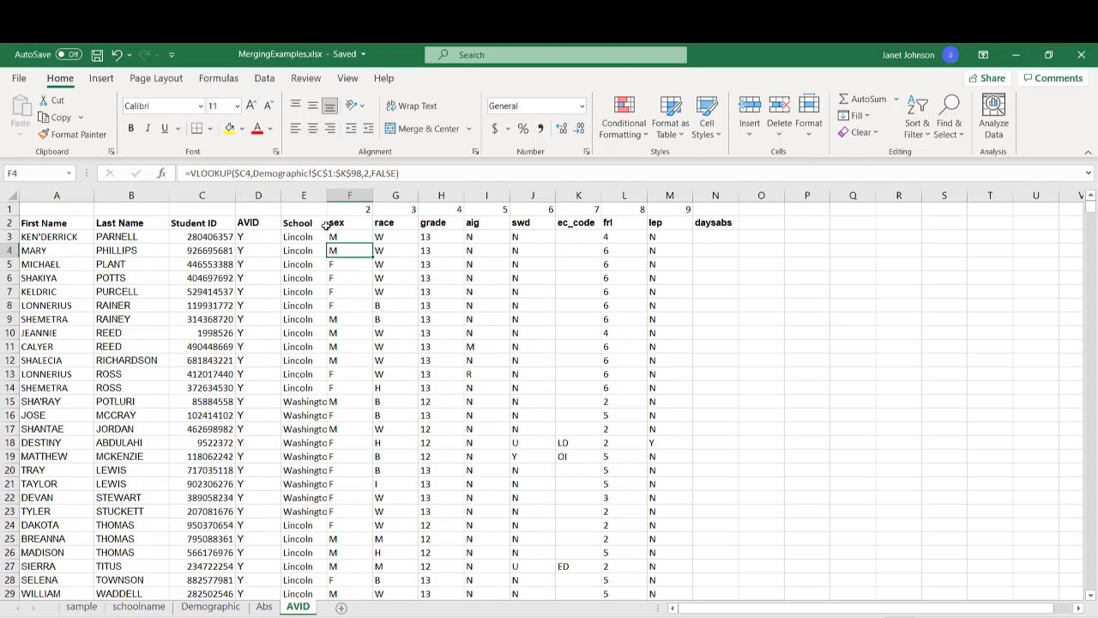
pyautogui.press('Down')
pyautogui.press('Down')
pyautogui.press('Down')
pyautogui.press('Down')
pyautogui.press('Down')
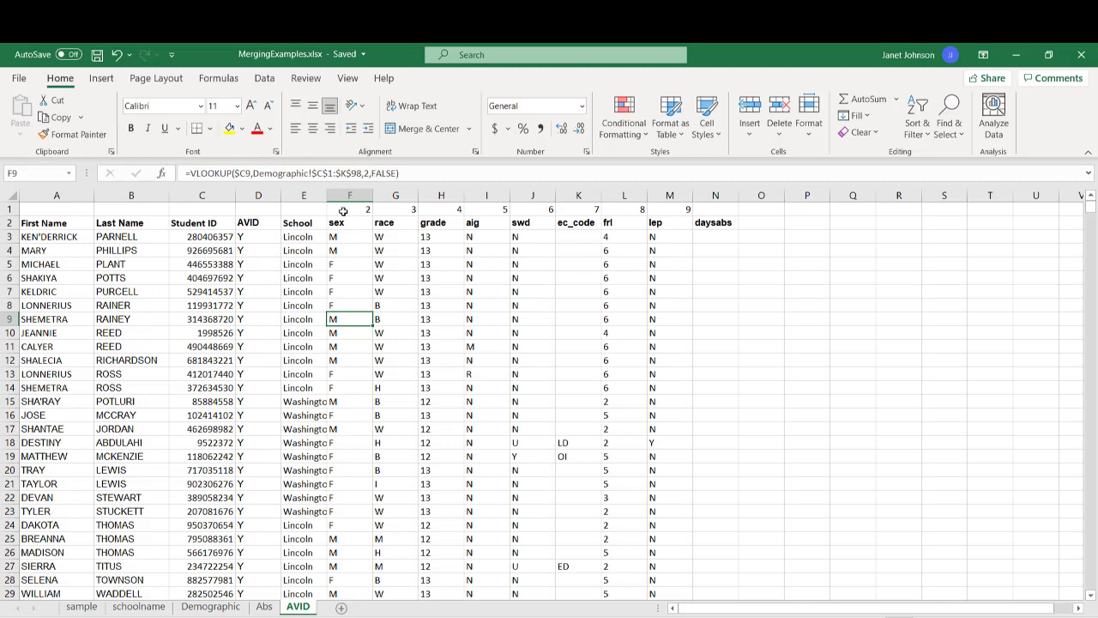
pyautogui.click(390, 318)
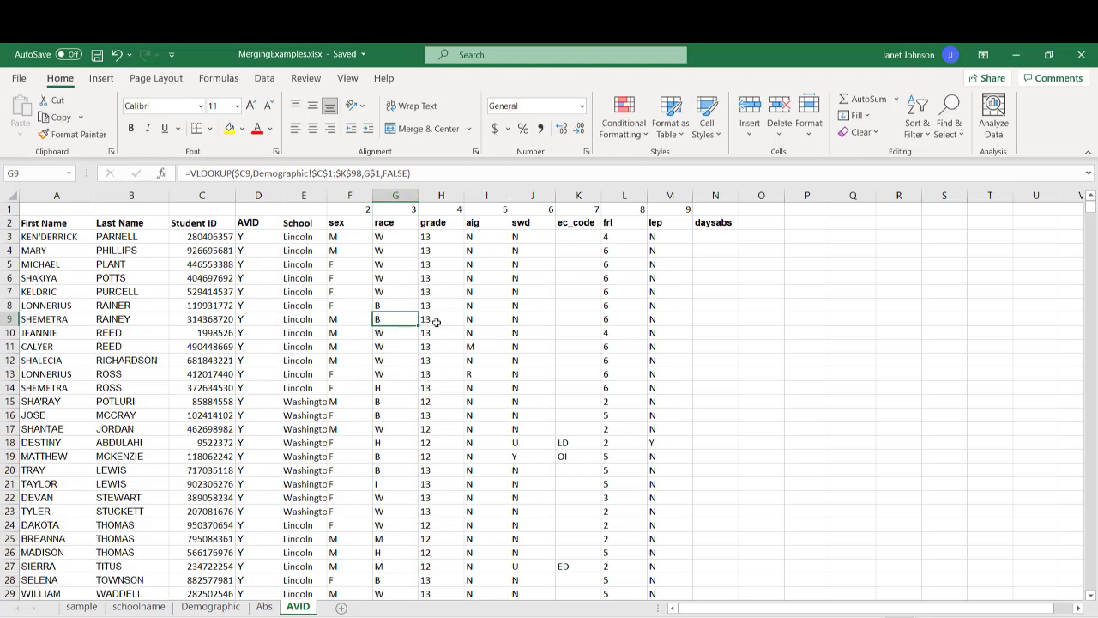
pyautogui.click(450, 318)
pyautogui.click(491, 319)
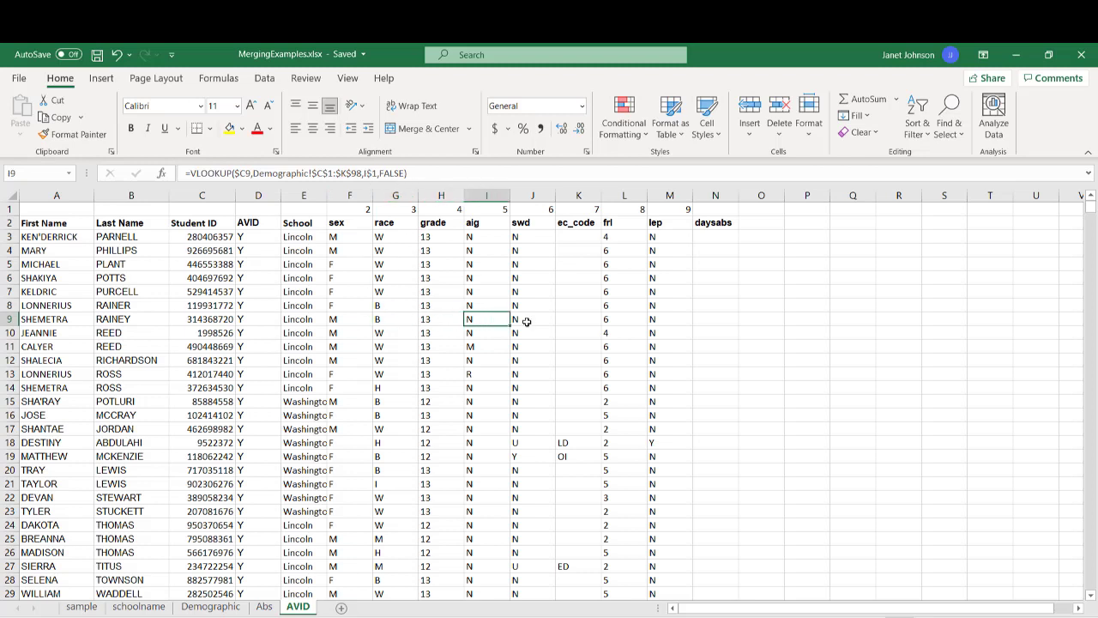
pyautogui.click(757, 327)
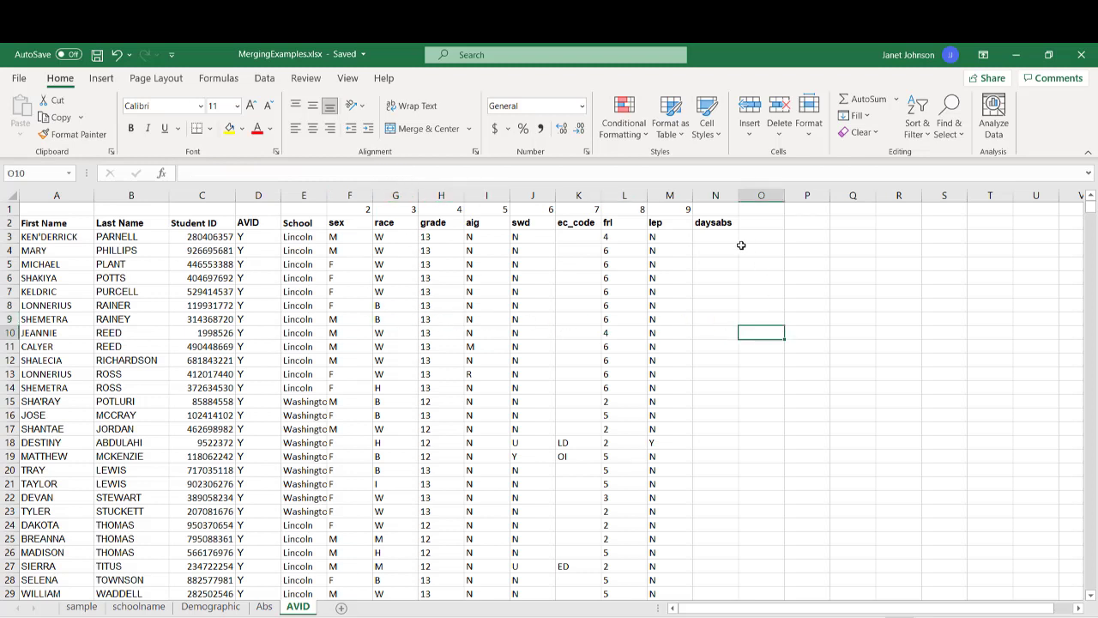
# Start a VLOOKUP in N3 under daysabs with C3 as the lookup value and Abs!C1:D98 as the table array.
pyautogui.click(718, 236)
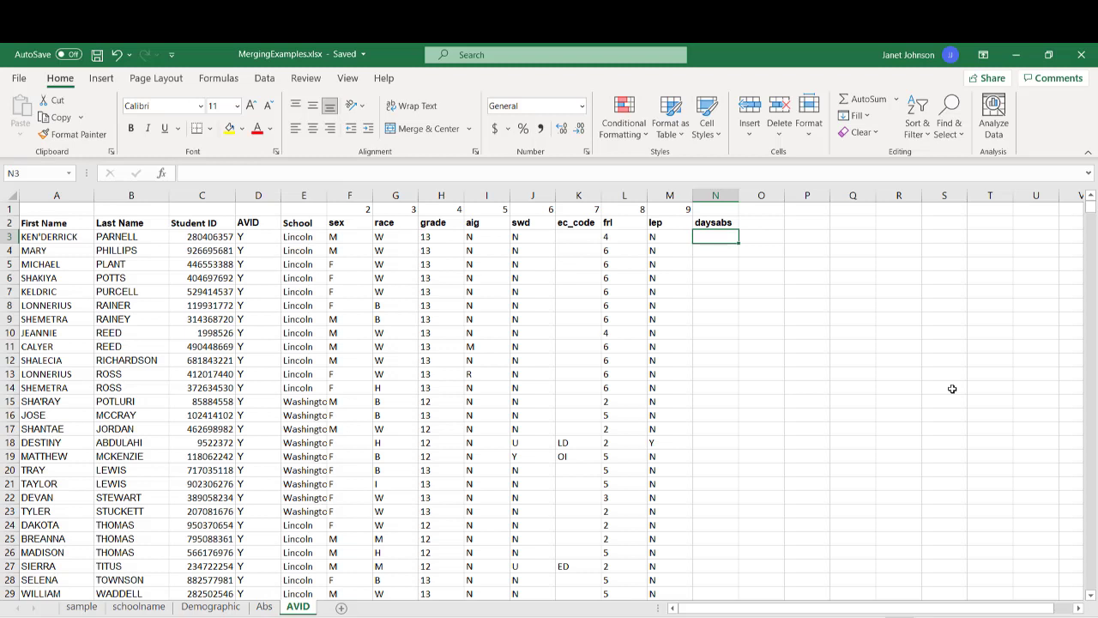
pyautogui.write('=vl')
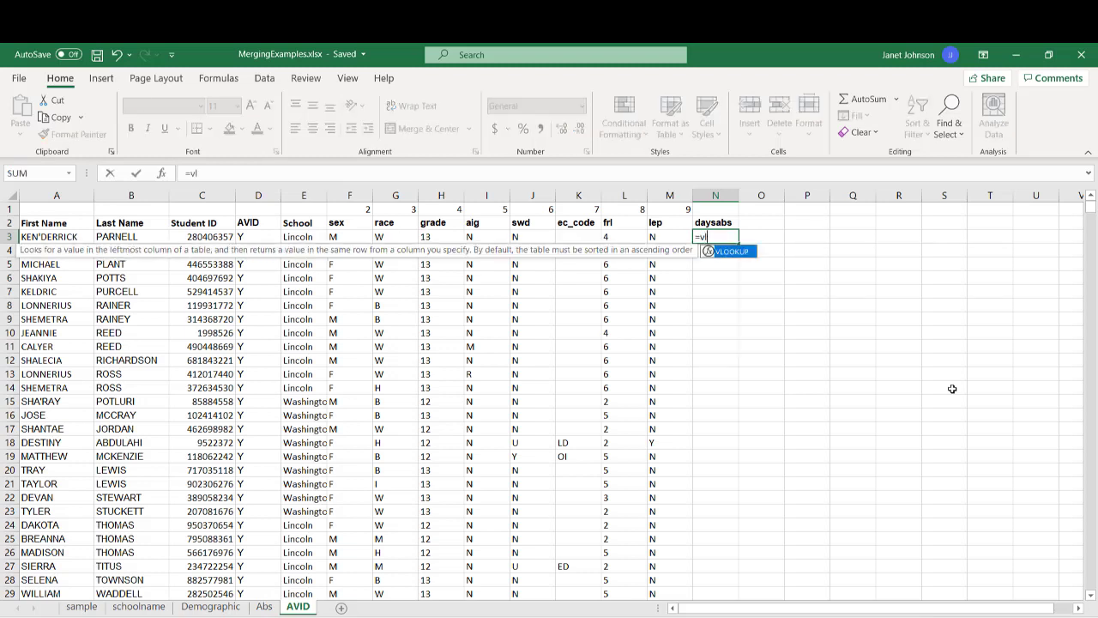
pyautogui.write('ookup(')
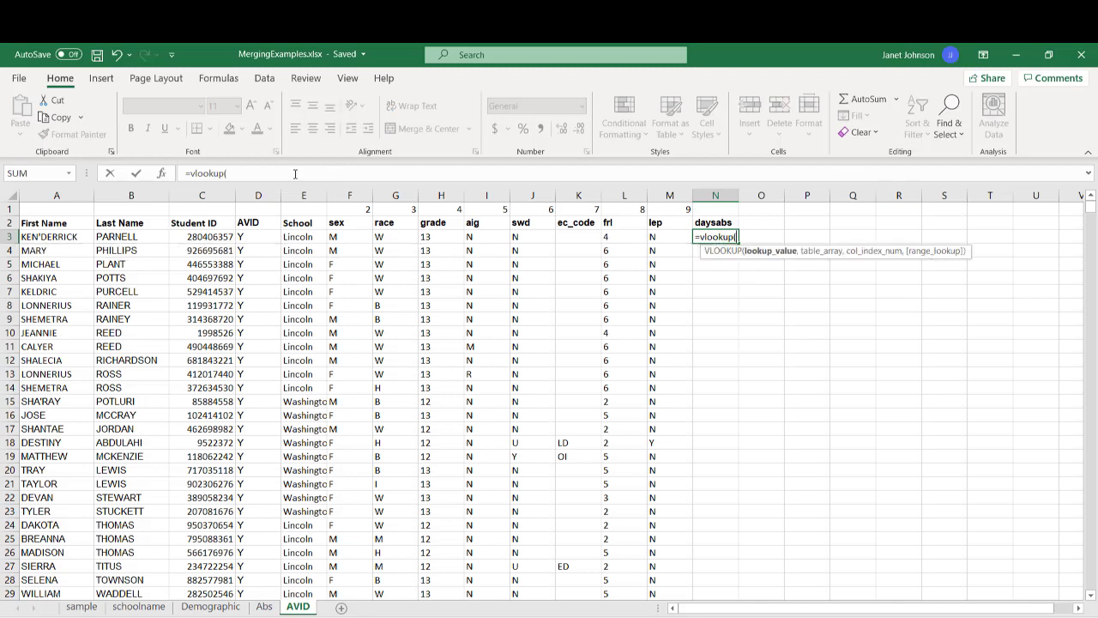
pyautogui.click(209, 239)
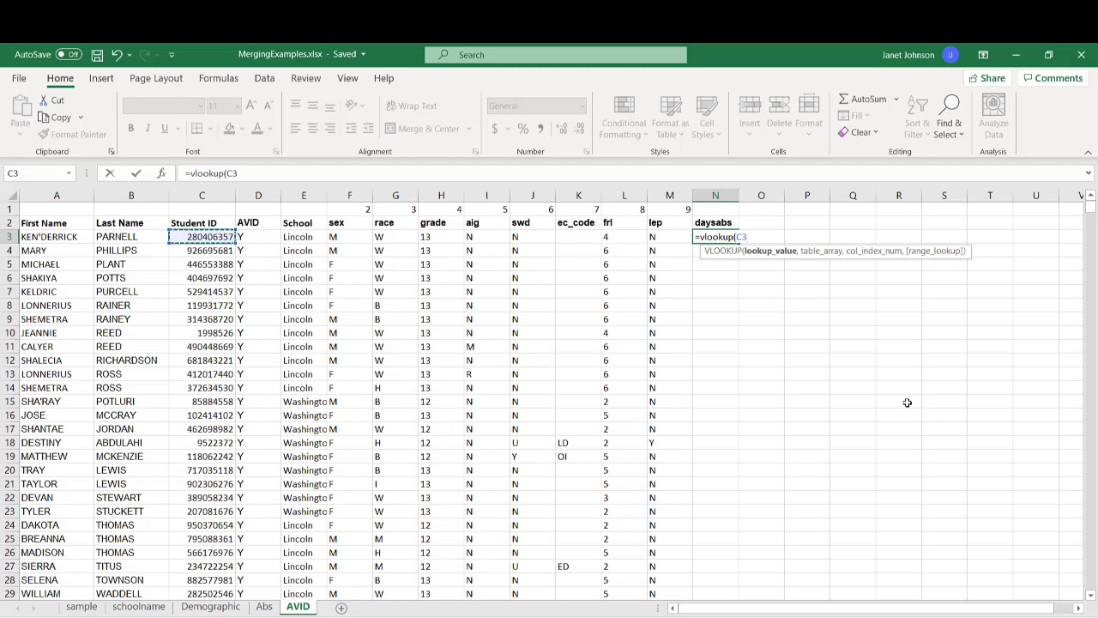
pyautogui.write(',')
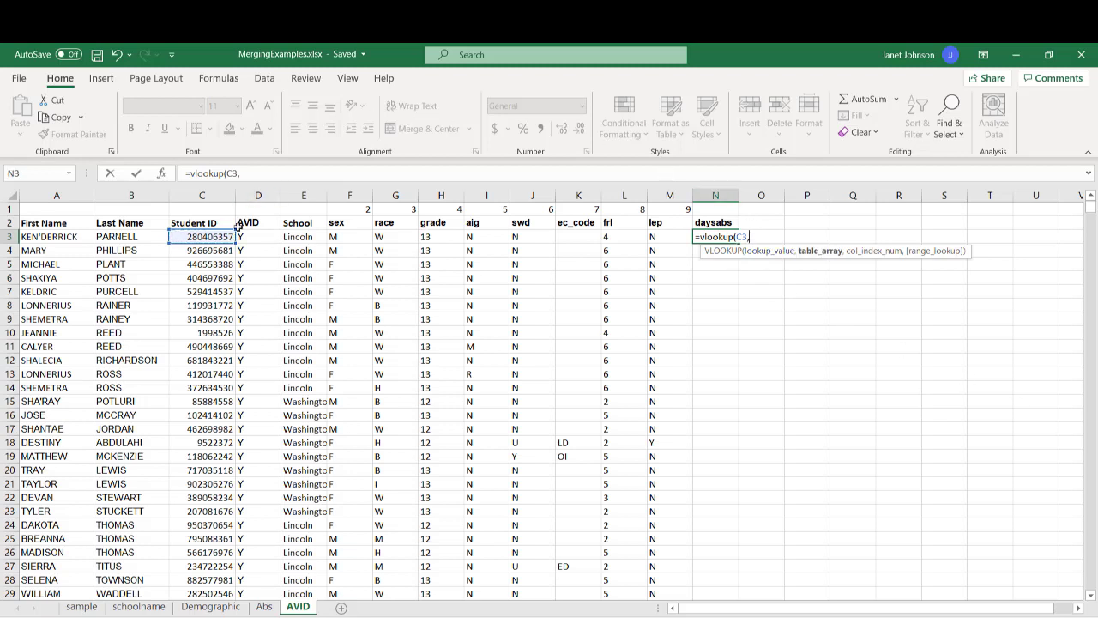
pyautogui.click(267, 609)
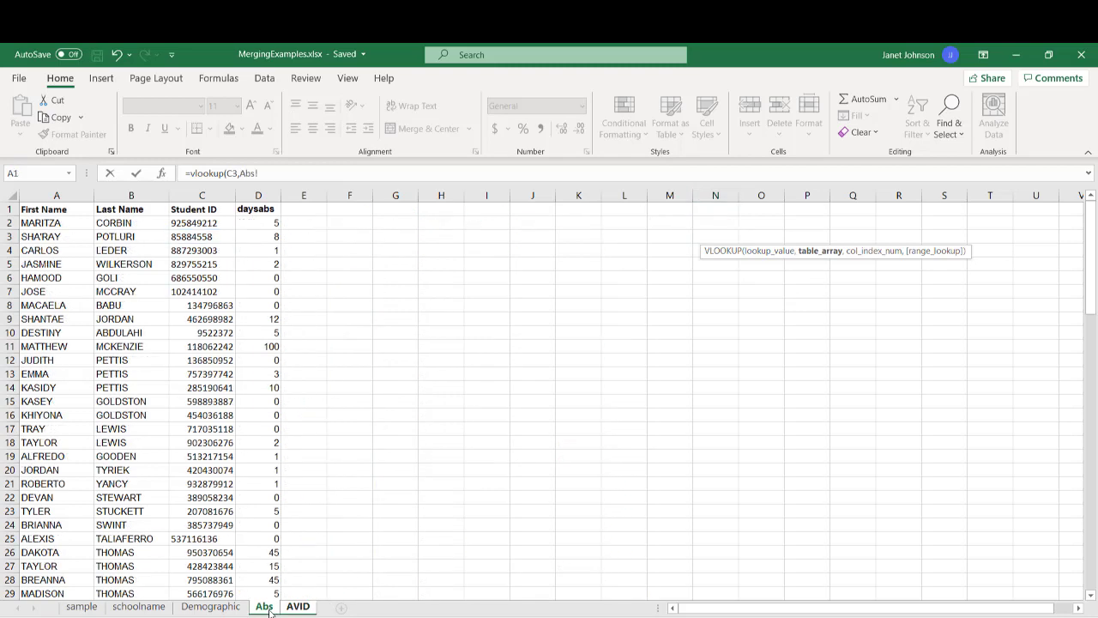
pyautogui.moveTo(196, 209); pyautogui.dragTo(254, 571)
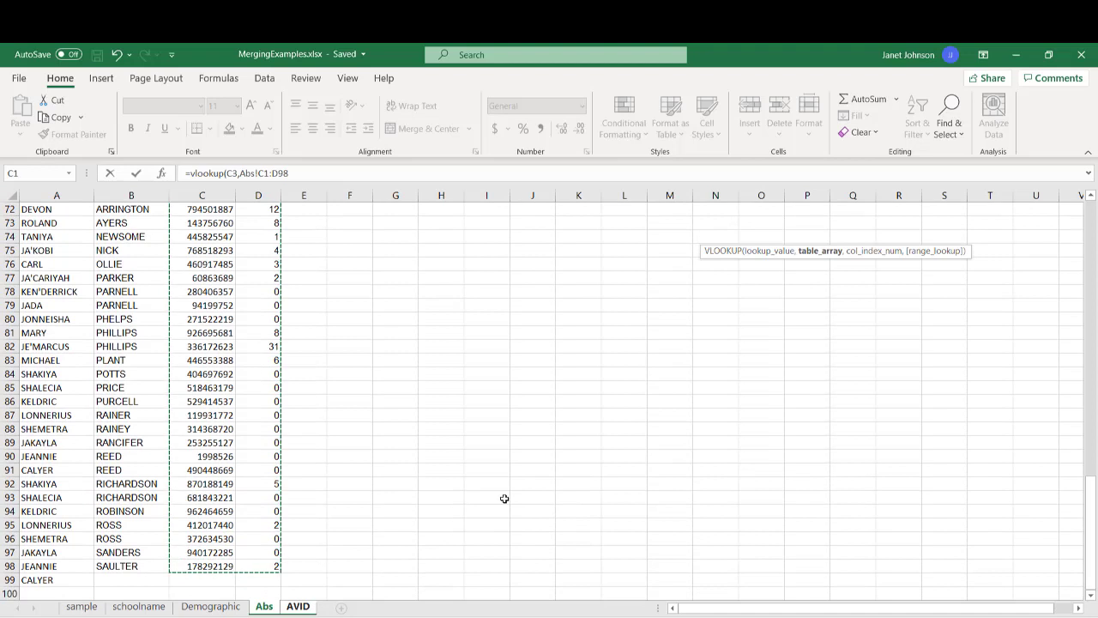
# Make the table range absolute as Abs!$C$1:$D$98 and complete the N3 formula with column index 2.
pyautogui.click(263, 175)
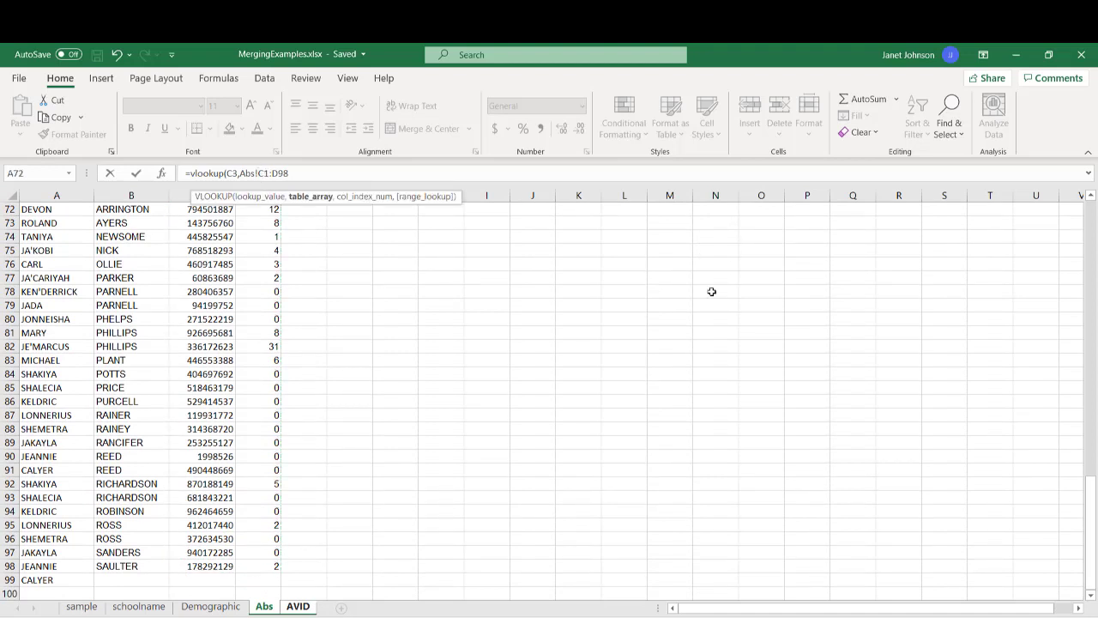
pyautogui.write('$C')
pyautogui.write('$')
pyautogui.click(324, 173)
pyautogui.write(',')
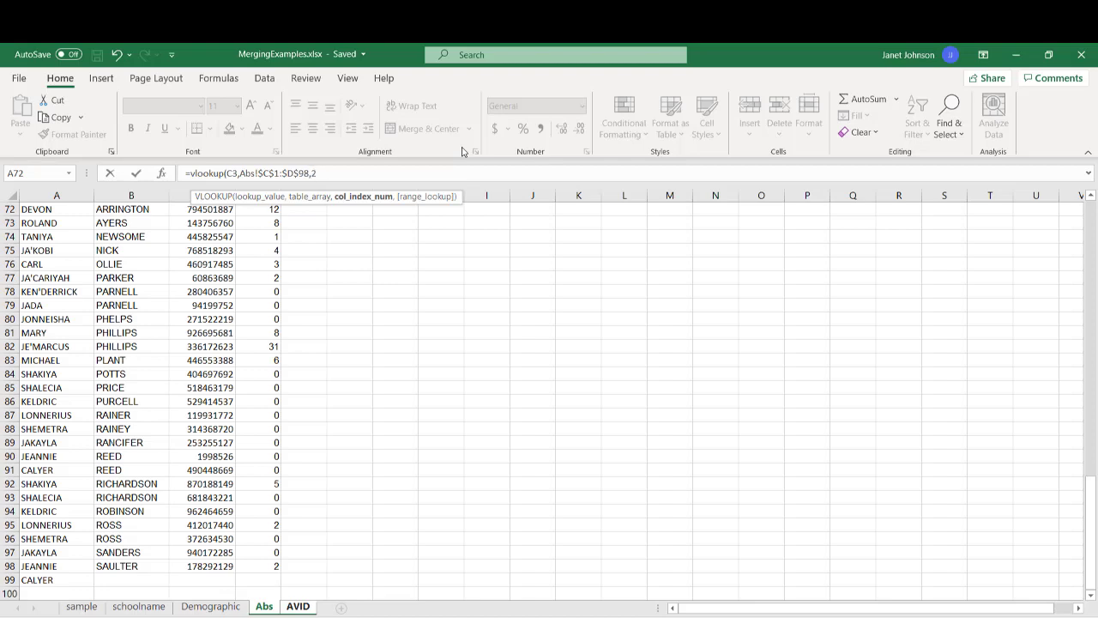
pyautogui.write('2)')
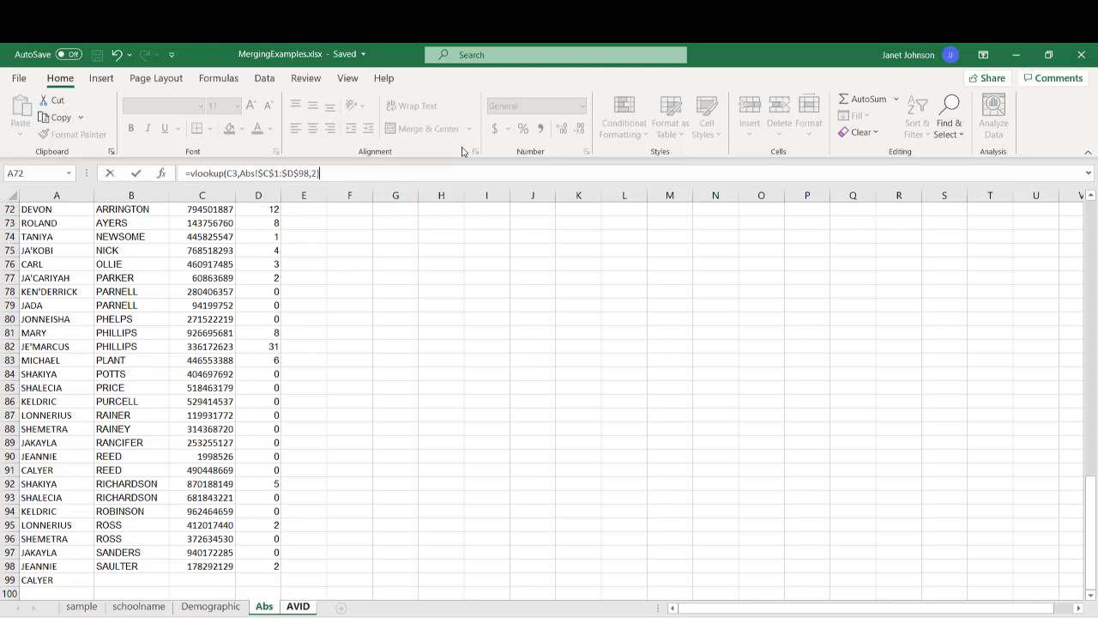
pyautogui.press('Return')
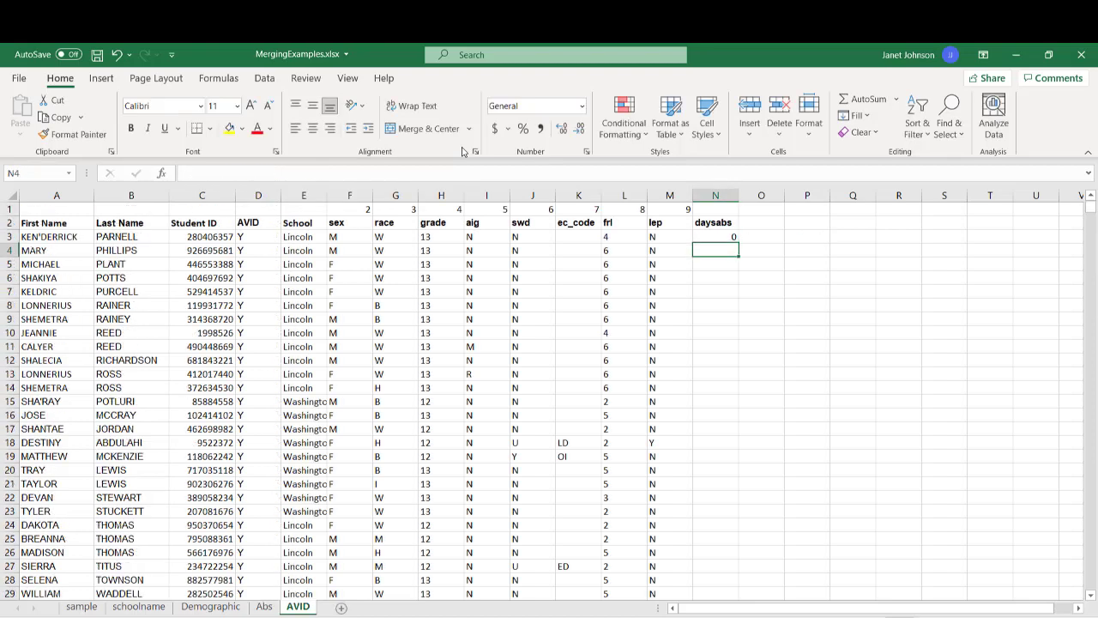
# Fill the N3 absence lookup down the daysabs column for all students.
pyautogui.click(724, 238)
pyautogui.moveTo(732, 281); pyautogui.dragTo(706, 556)
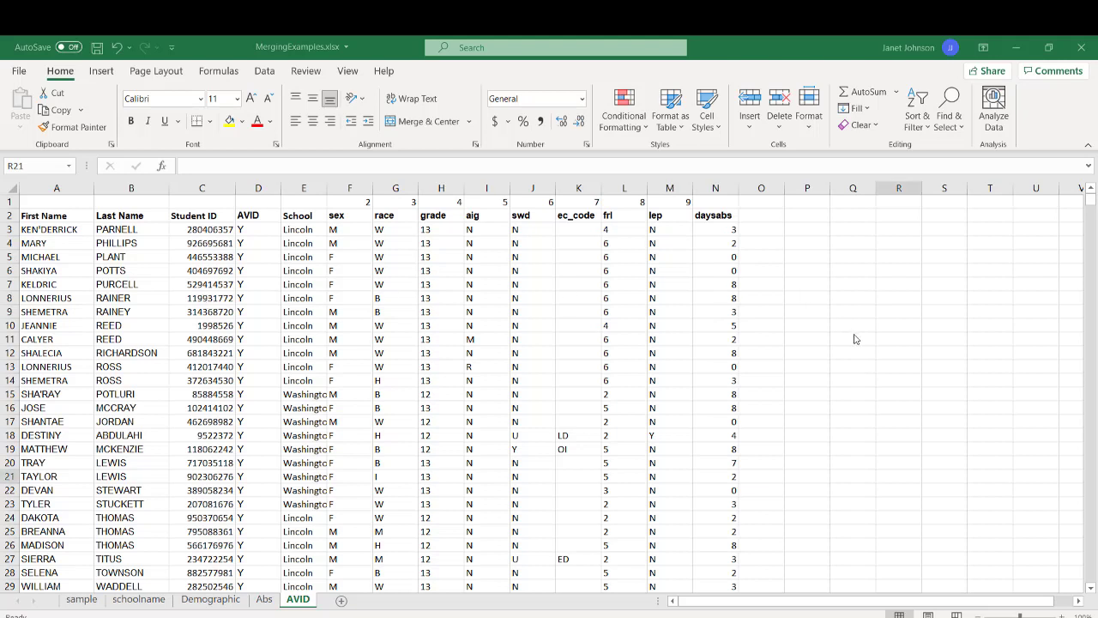
# Review the finished lookup formulas in the AVID sheet, including School in E4 and sex in F3.
pyautogui.click(314, 243)
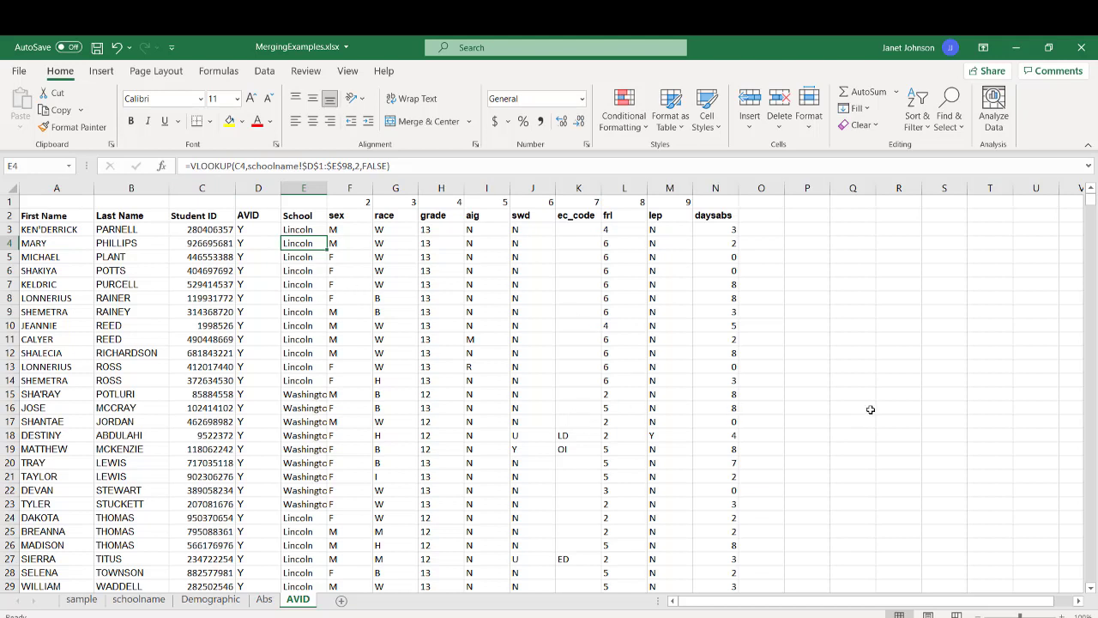
pyautogui.click(823, 310)
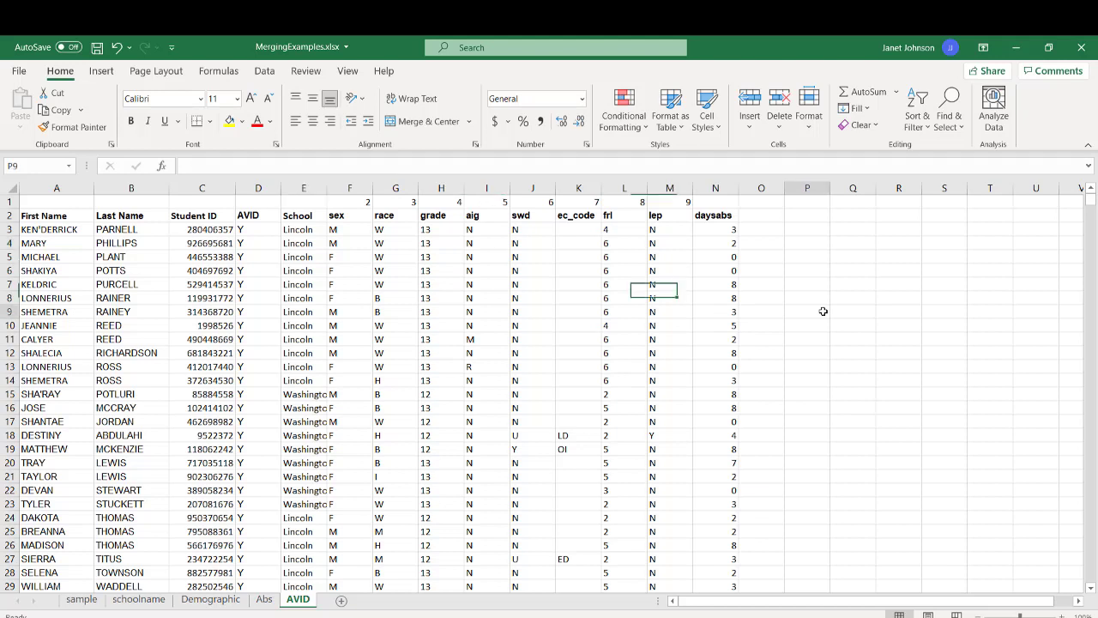
pyautogui.click(341, 230)
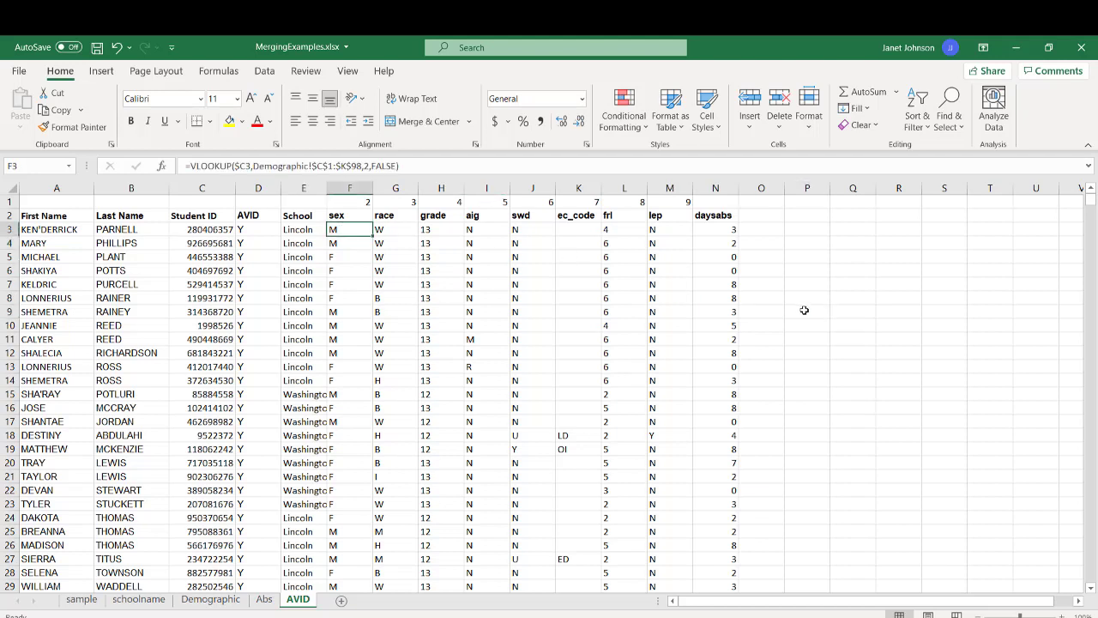
pyautogui.click(400, 311)
pyautogui.click(342, 228)
pyautogui.click(830, 378)
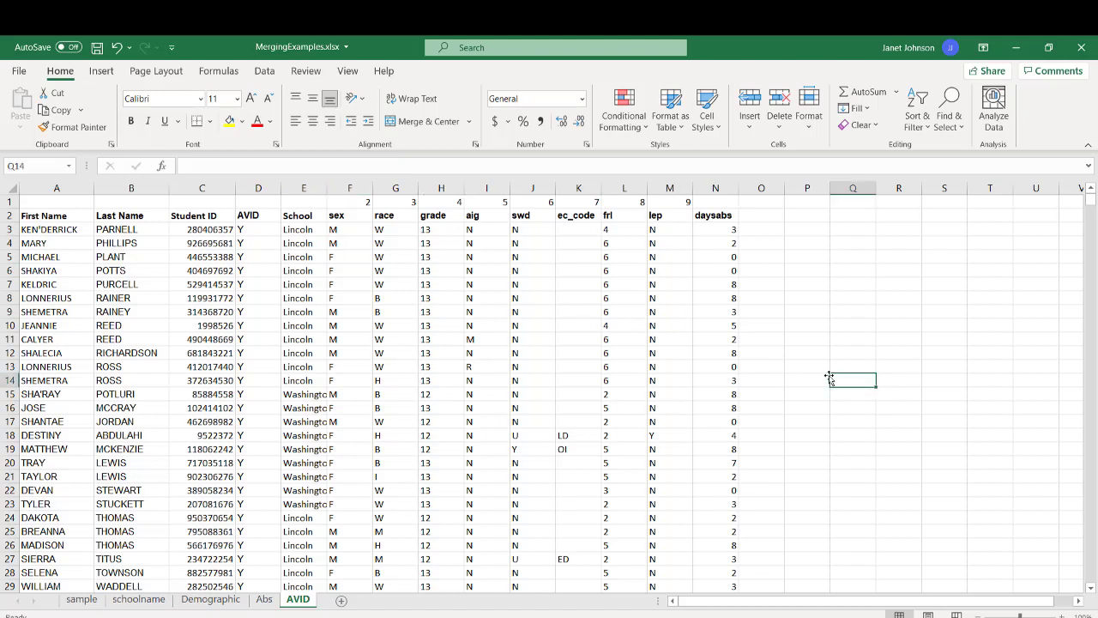
# Copy the whole AVID sheet and paste it over itself as values only, replacing the lookup formulas.
pyautogui.click(10, 188)
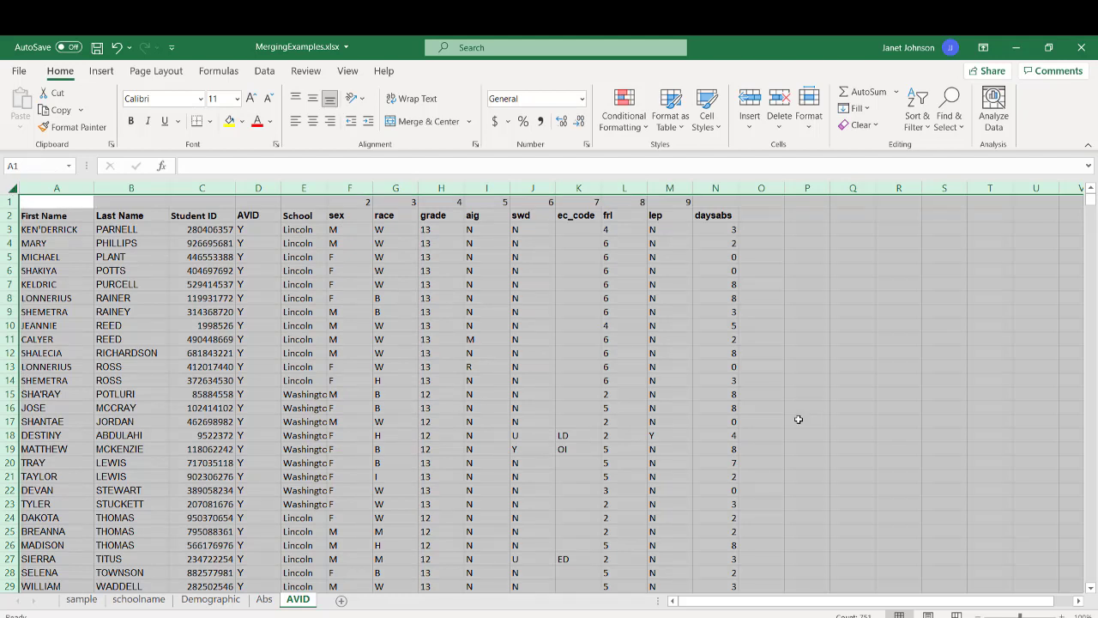
pyautogui.hotkey('ctrl', 'c')
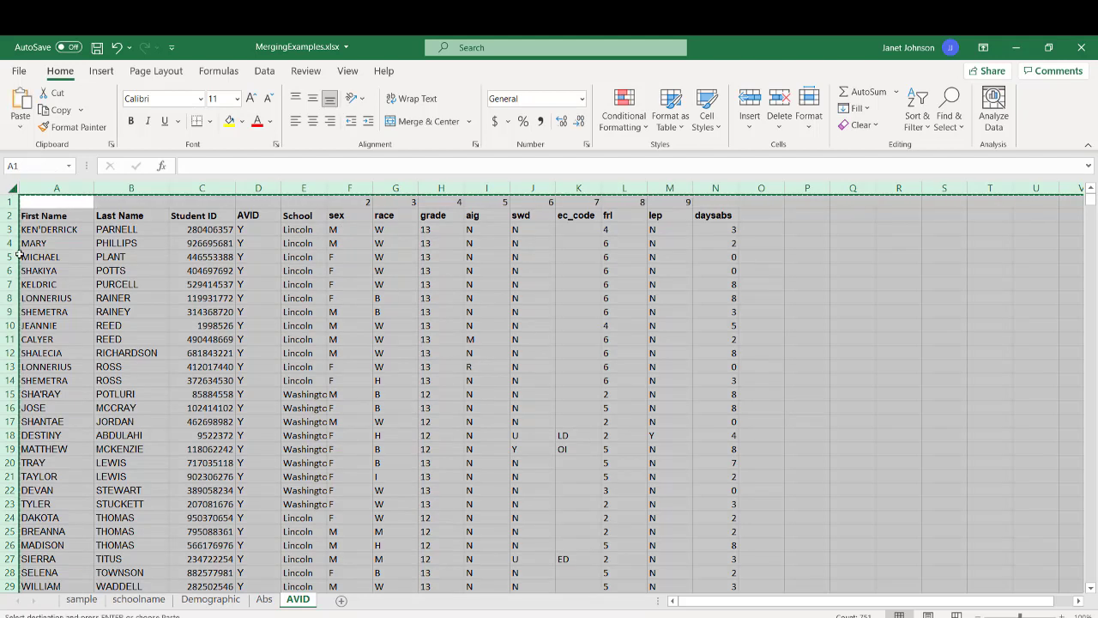
pyautogui.click(20, 124)
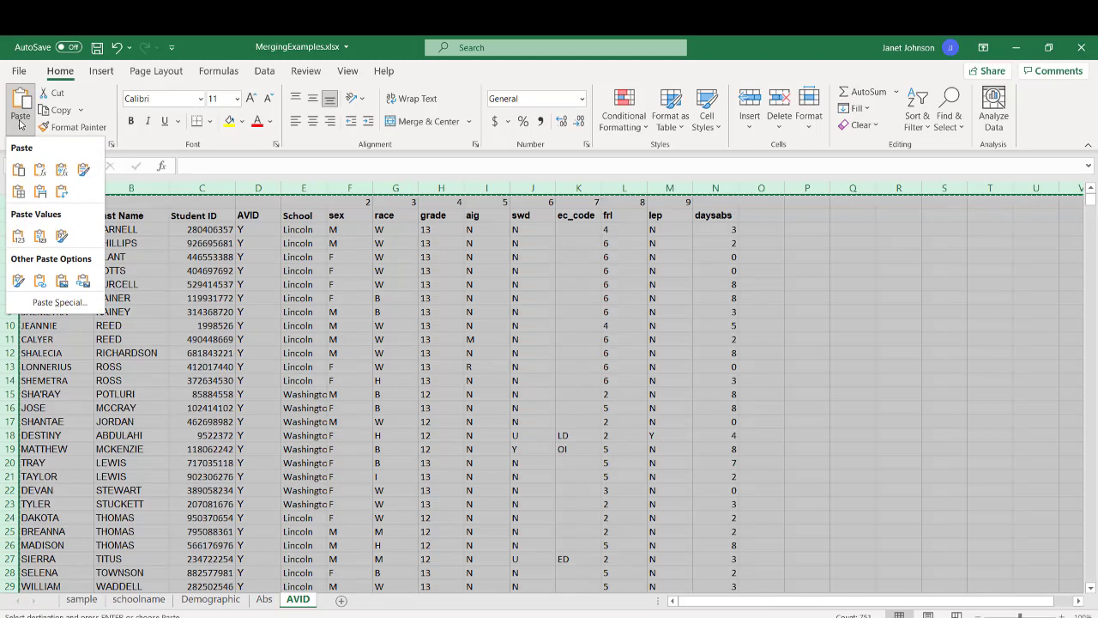
pyautogui.click(18, 237)
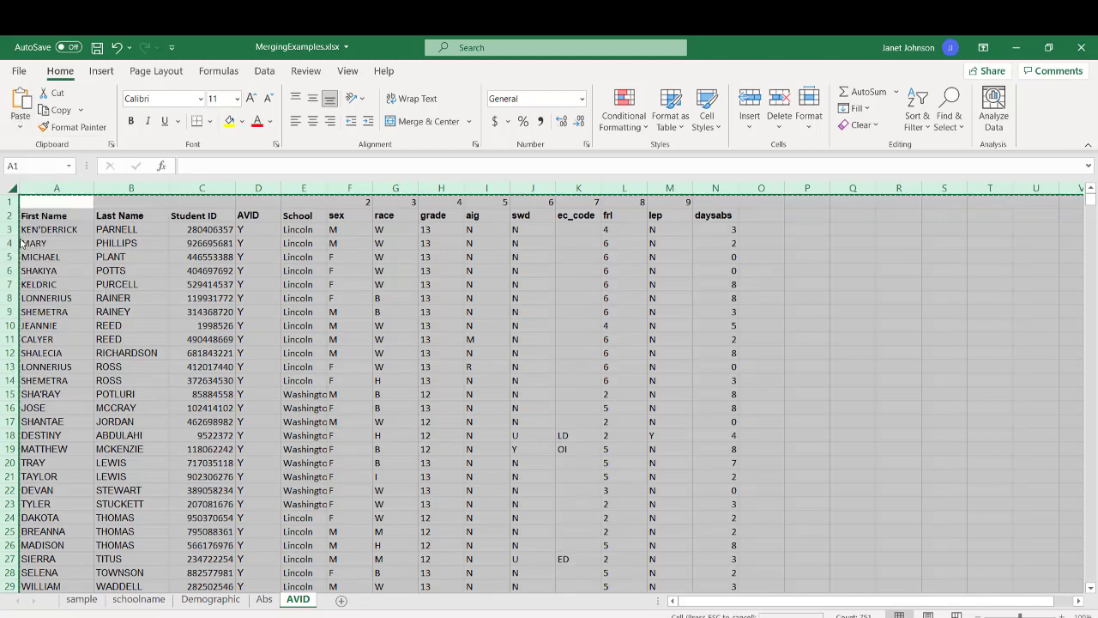
# Check cells across the school, race, grade, swd, frl and lep columns for plain values instead of formulas.
pyautogui.click(544, 386)
pyautogui.click(595, 384)
pyautogui.click(616, 383)
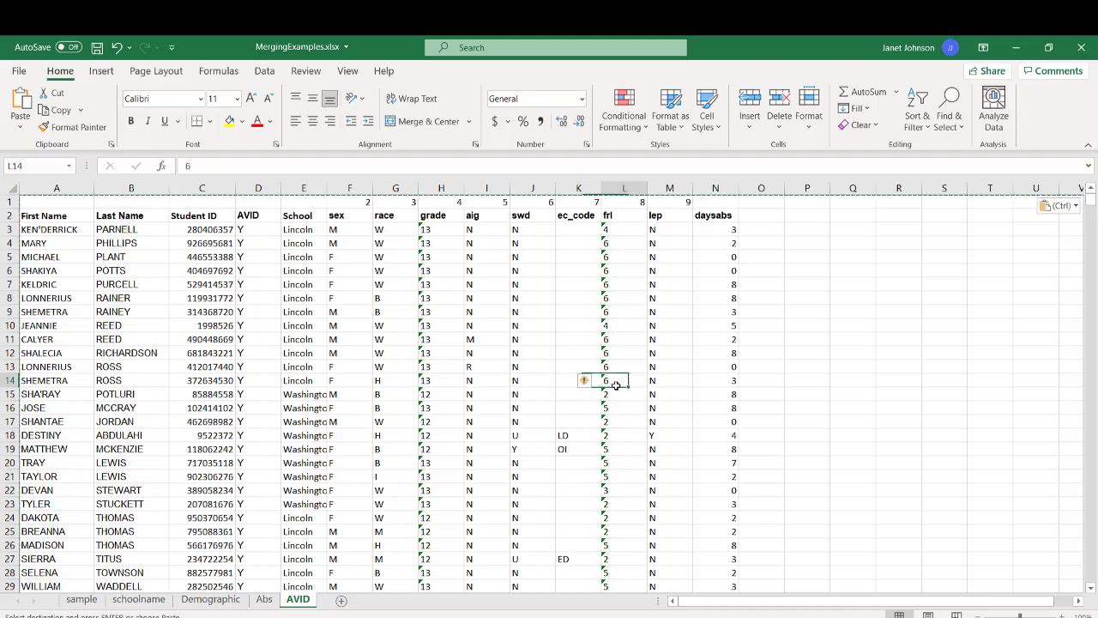
pyautogui.click(669, 383)
pyautogui.click(520, 393)
pyautogui.click(424, 369)
pyautogui.click(393, 367)
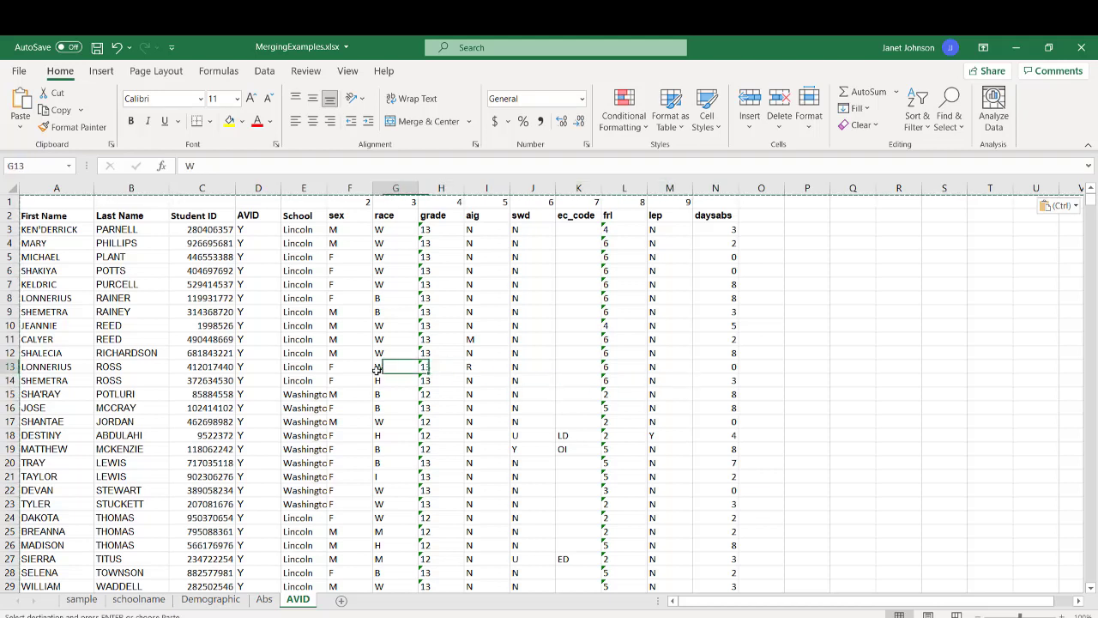
pyautogui.click(311, 351)
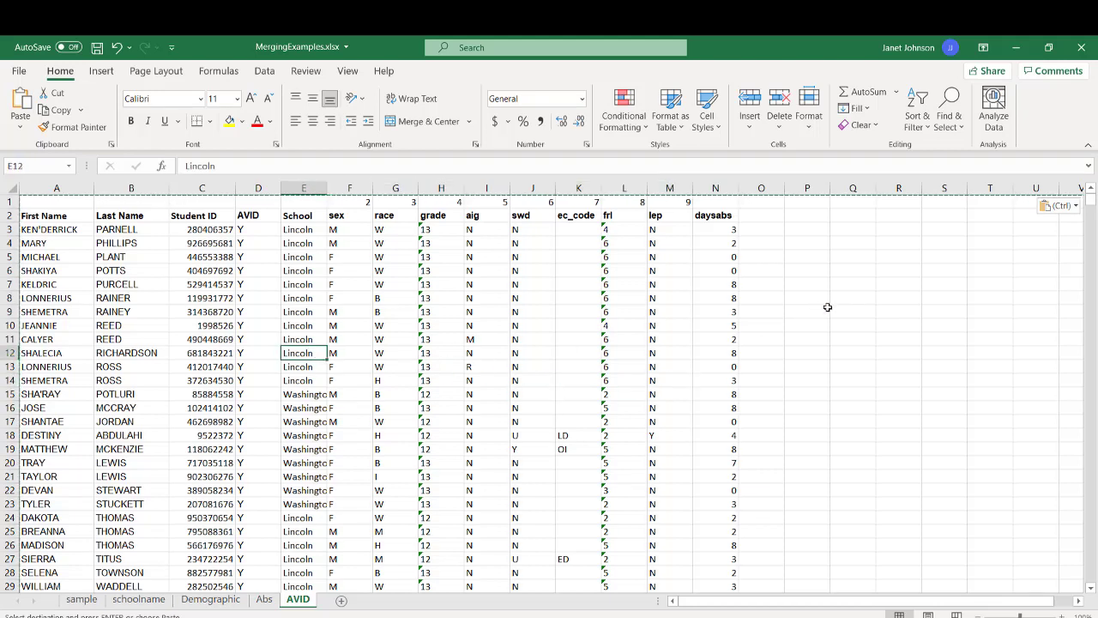